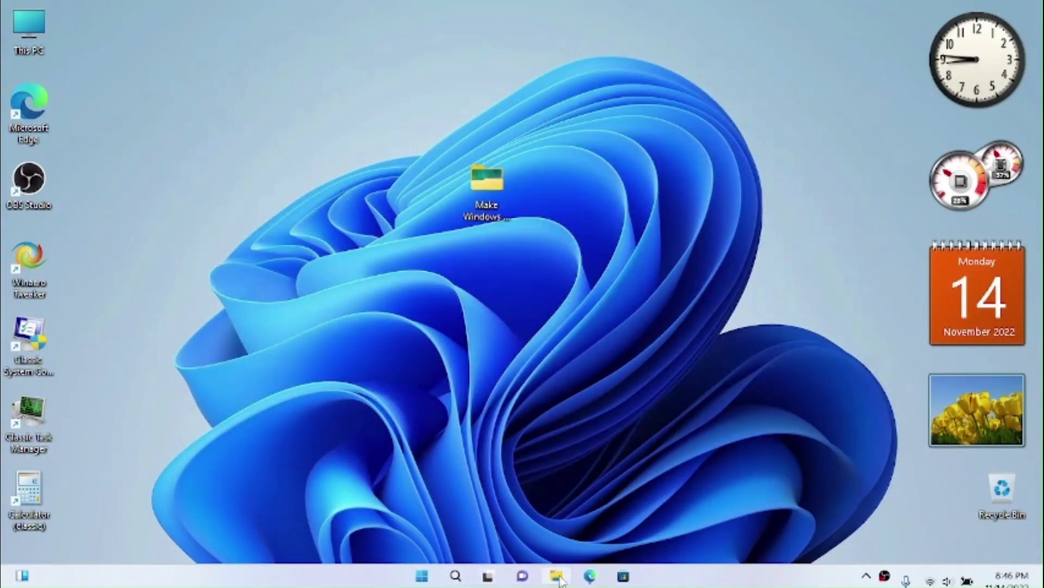
Step: Extract the RetroBar.64-bit archive in the "Make Windows 11 look like Windows Vista!" folder
{"action": "left_click", "coordinate": [591, 576]}
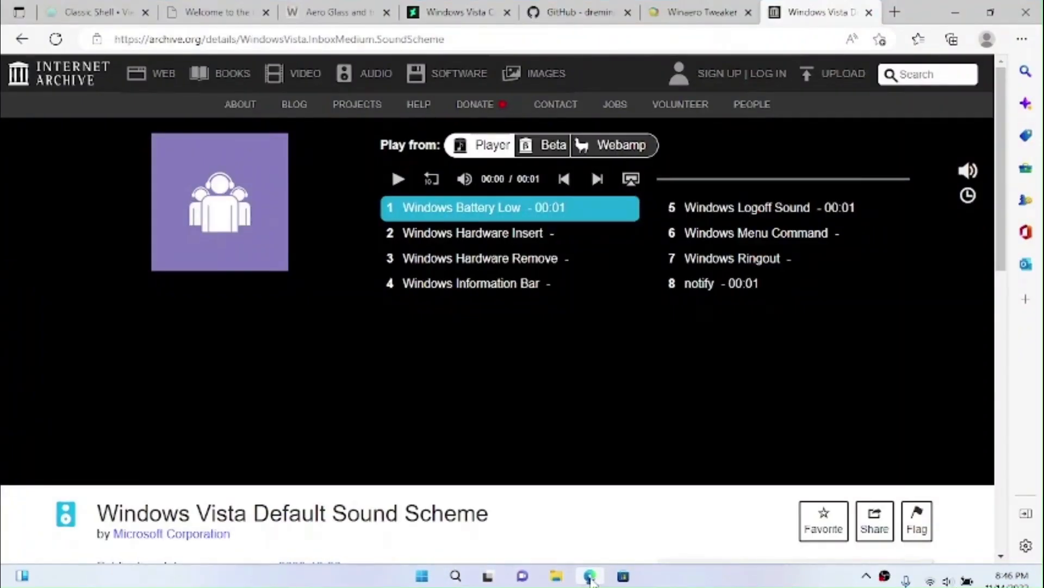
{"action": "left_click", "coordinate": [1026, 12]}
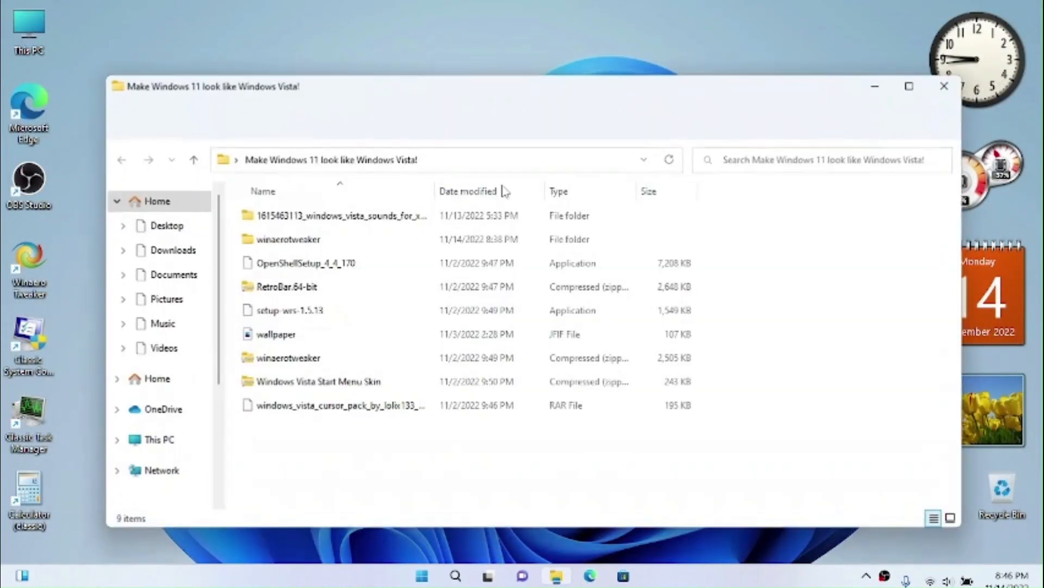
{"action": "left_click", "coordinate": [326, 287]}
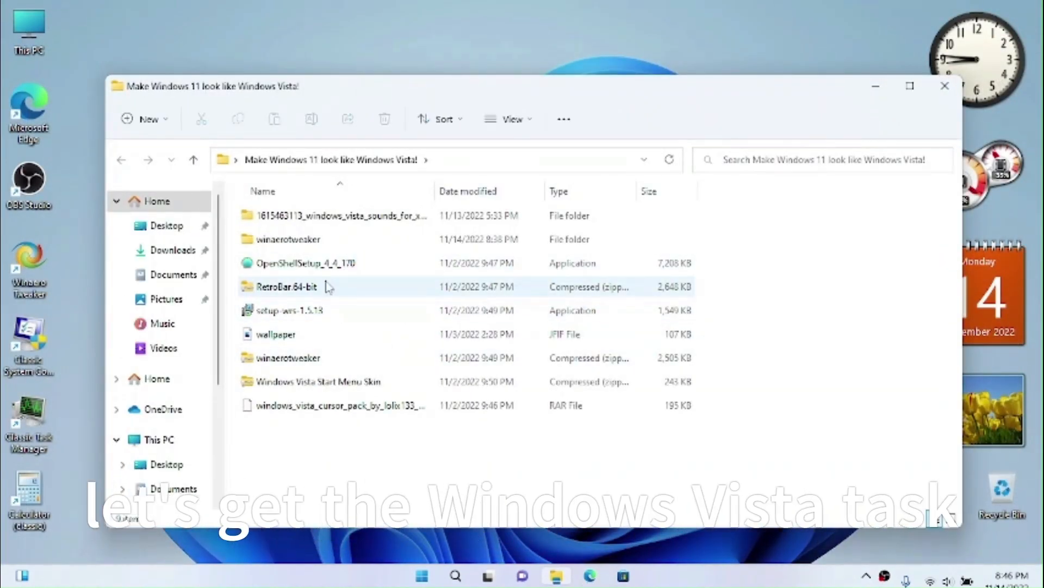
{"action": "left_click", "coordinate": [607, 125]}
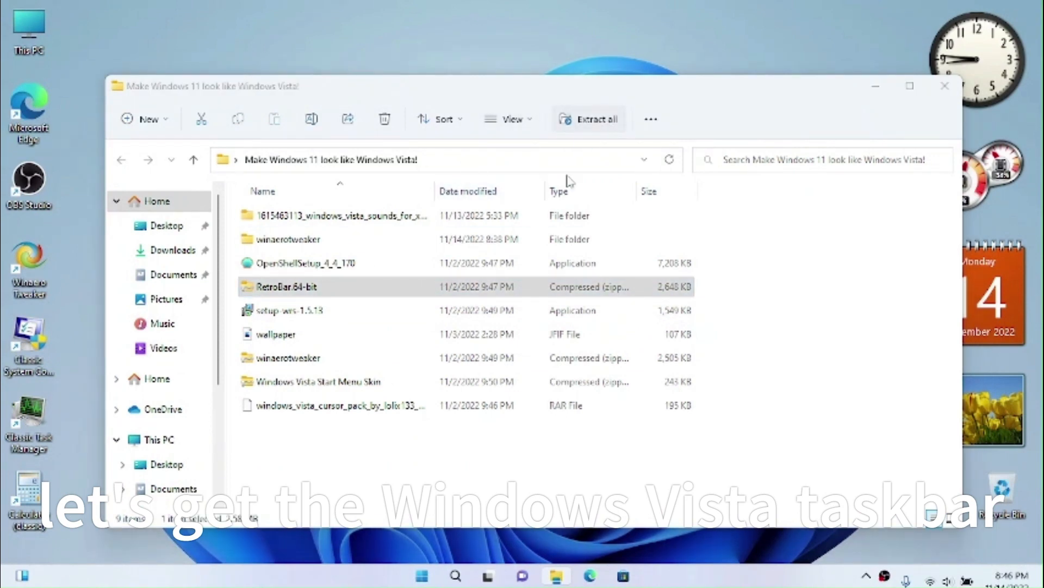
{"action": "left_click", "coordinate": [650, 438]}
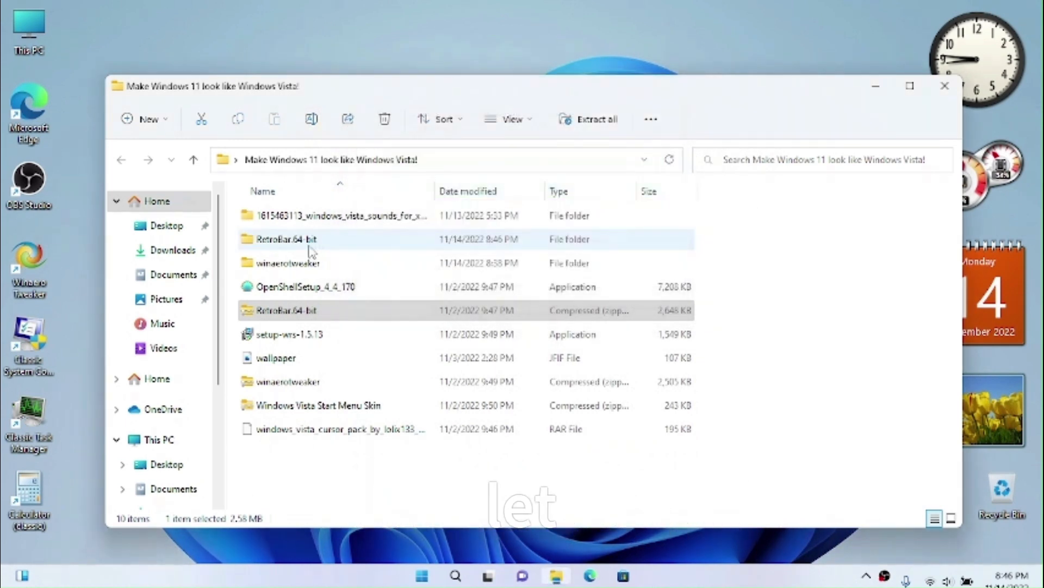
Step: Launch RetroBar from the extracted RetroBar.64-bit folder and allow it to run despite SmartScreen
{"action": "double_click", "coordinate": [310, 245]}
{"action": "double_click", "coordinate": [309, 245]}
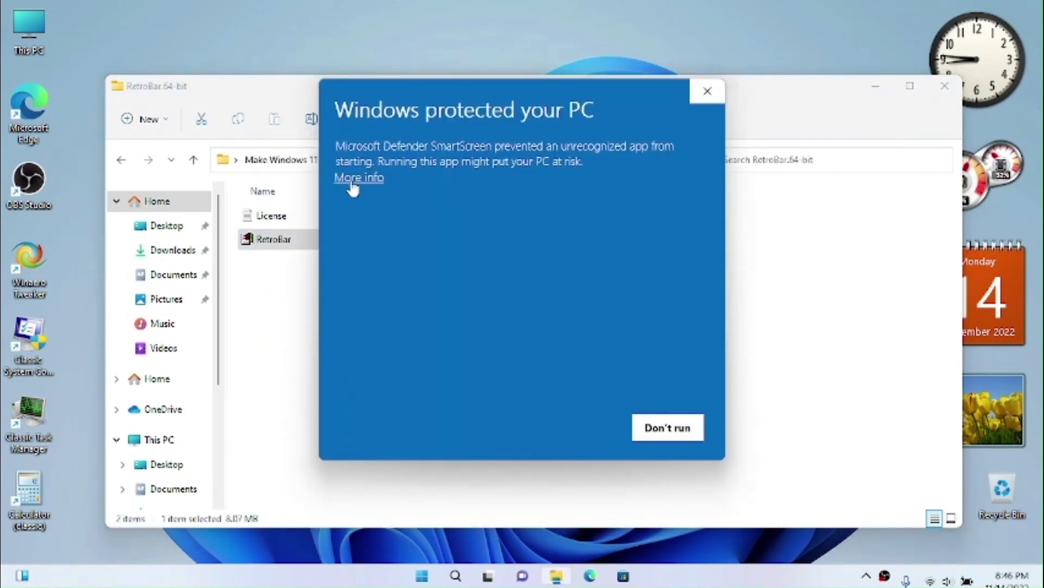
{"action": "left_click", "coordinate": [355, 178]}
{"action": "left_click", "coordinate": [556, 426]}
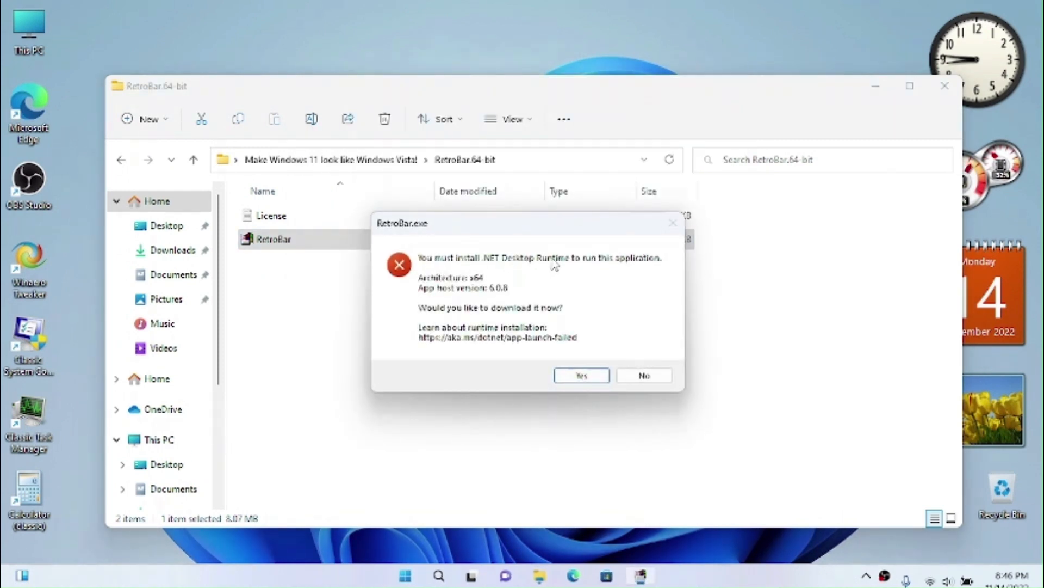
Step: Download the required .NET Desktop Runtime x64 installer and close the browser
{"action": "left_click", "coordinate": [593, 375]}
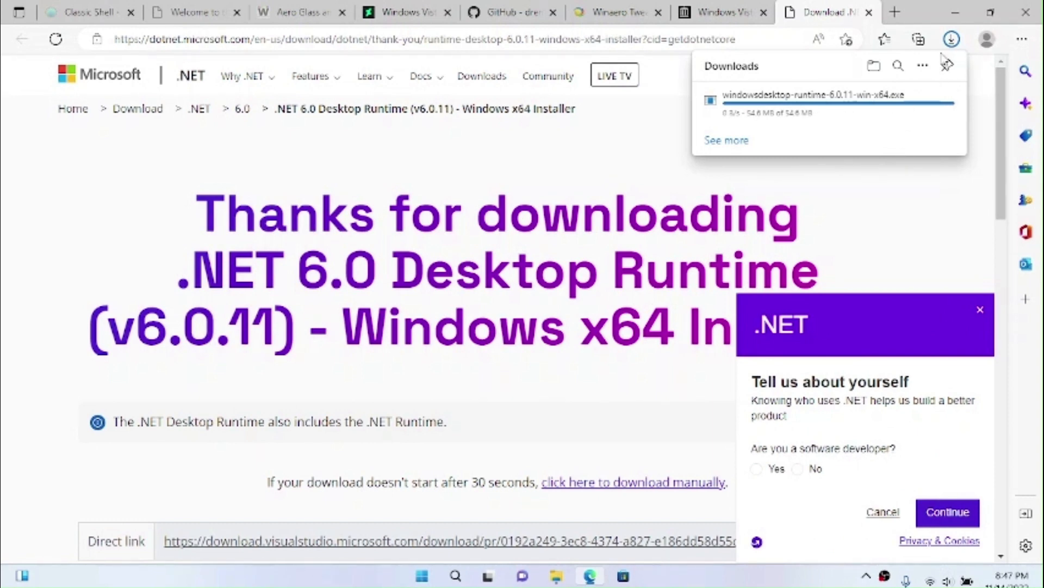
{"action": "left_click", "coordinate": [869, 12]}
{"action": "left_click", "coordinate": [1026, 12]}
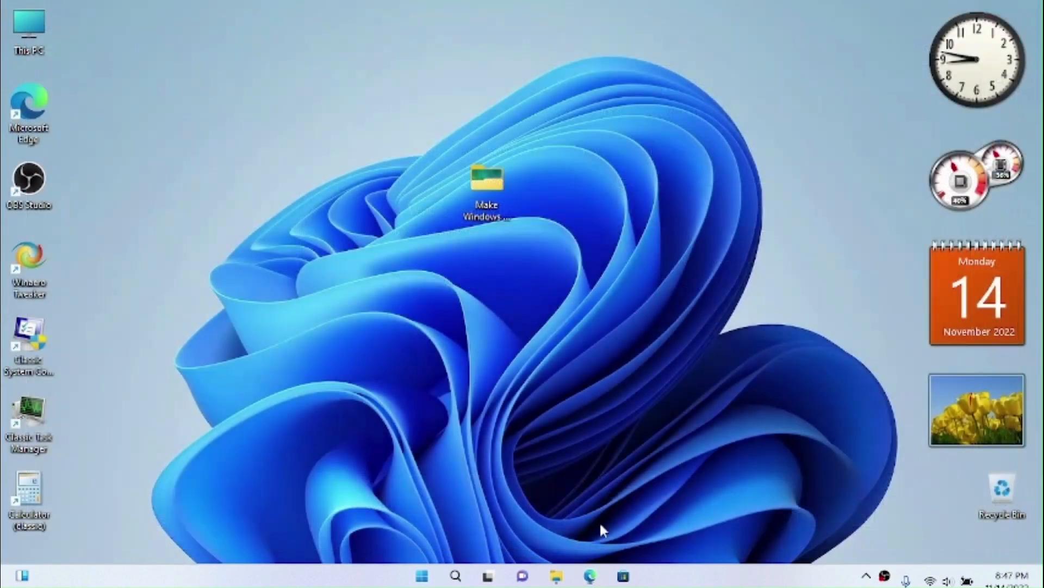
Step: Install the .NET Desktop Runtime from windowsdesktop-runtime-6.0.11-win-x64 in the Downloads folder
{"action": "left_click", "coordinate": [563, 579]}
{"action": "left_click", "coordinate": [173, 250]}
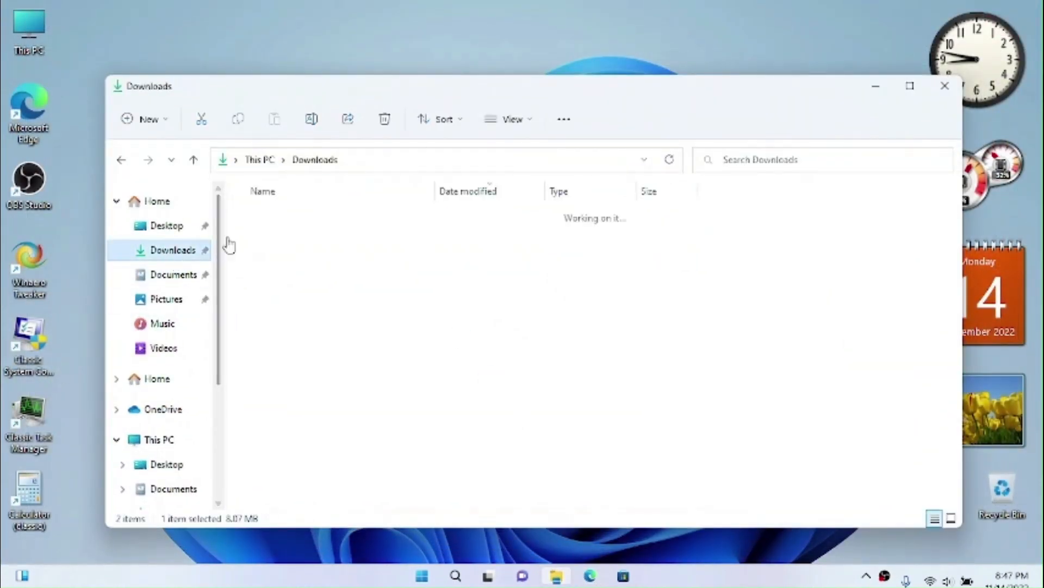
{"action": "double_click", "coordinate": [361, 239]}
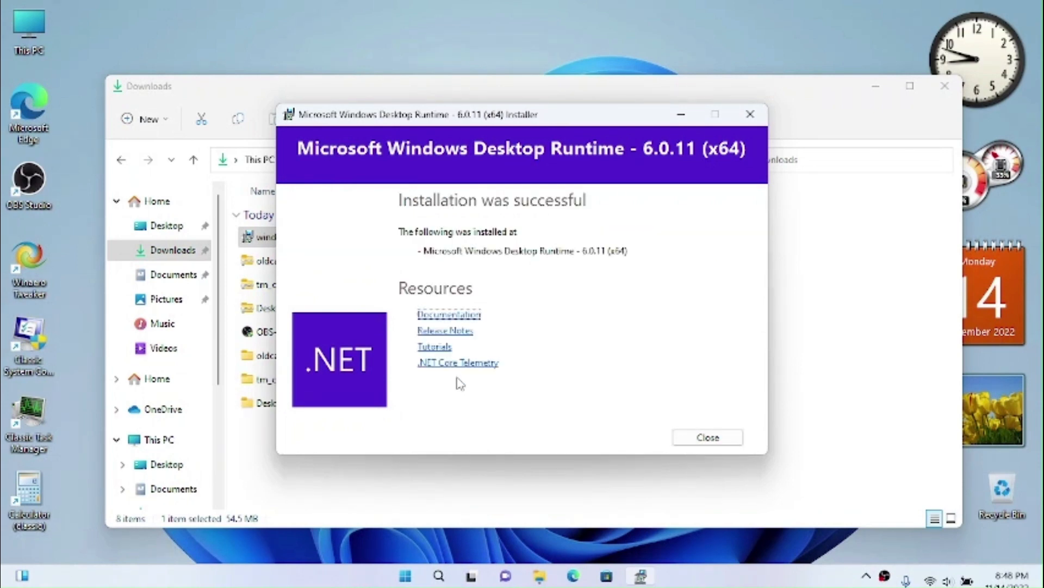
{"action": "left_click", "coordinate": [683, 438]}
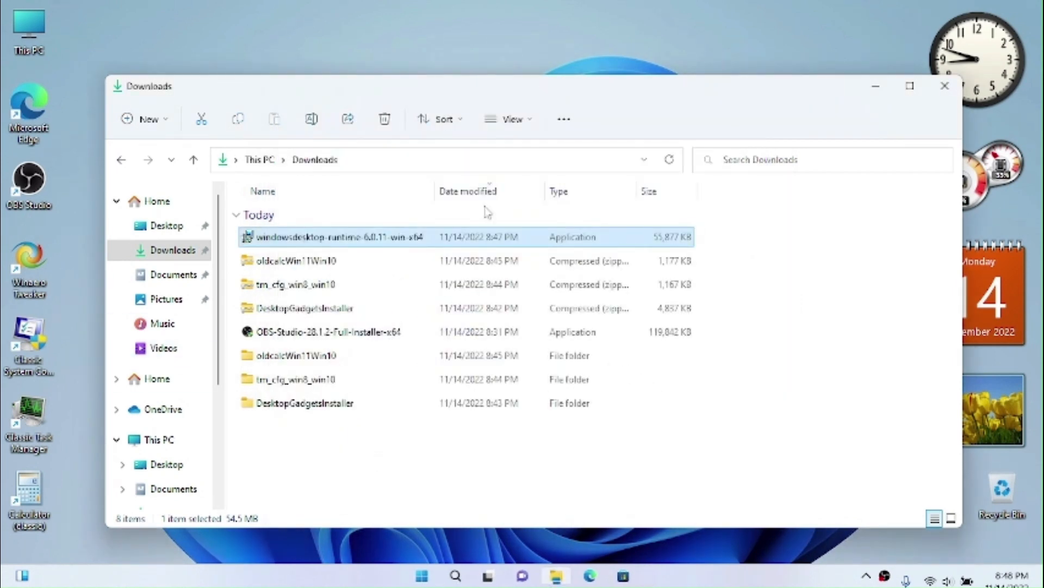
Step: Relaunch RetroBar from the RetroBar.64-bit folder inside the desktop's Vista folder and minimize the file window
{"action": "scroll", "coordinate": [175, 419], "scroll_direction": "down", "scroll_amount": 5}
{"action": "scroll", "coordinate": [175, 424], "scroll_direction": "up", "scroll_amount": 5}
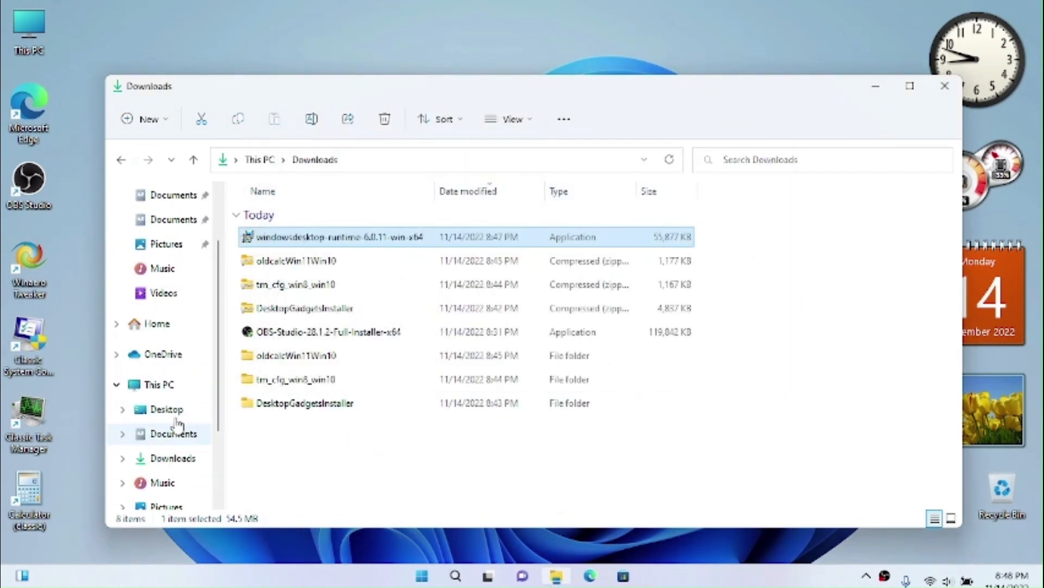
{"action": "left_click", "coordinate": [169, 229]}
{"action": "double_click", "coordinate": [310, 213]}
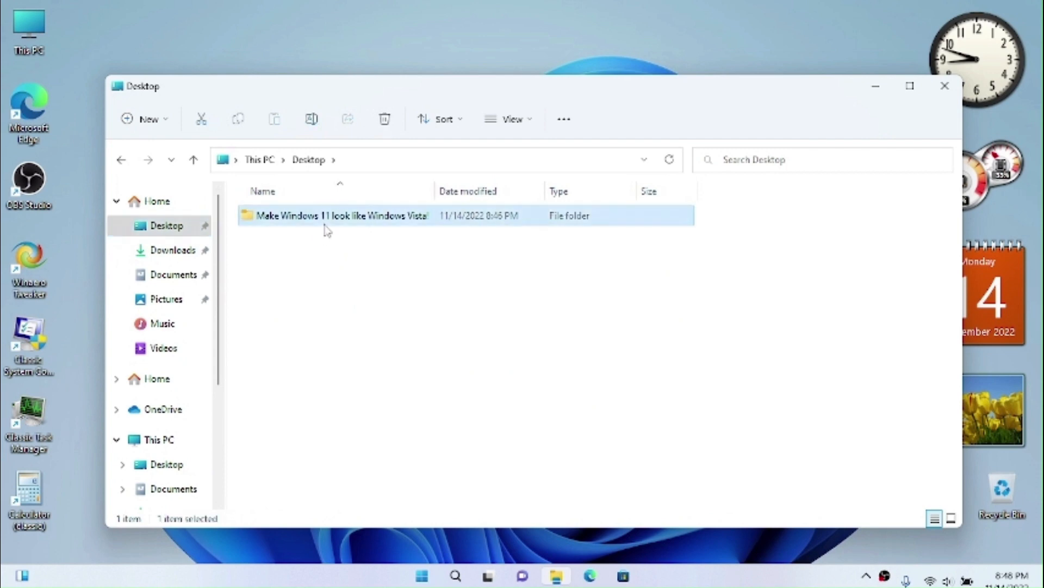
{"action": "double_click", "coordinate": [304, 239]}
{"action": "left_click", "coordinate": [288, 242]}
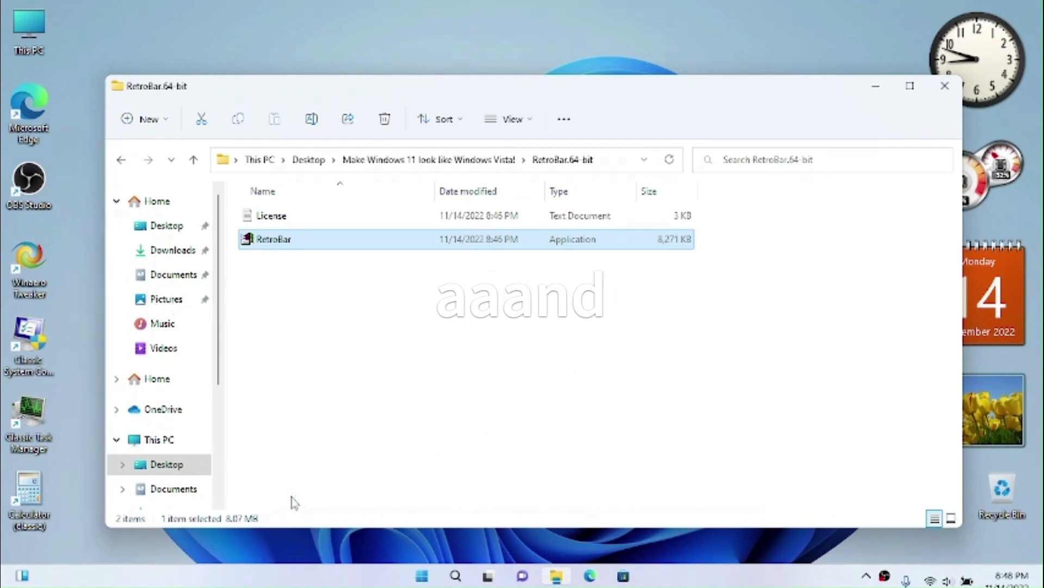
{"action": "left_click", "coordinate": [864, 91]}
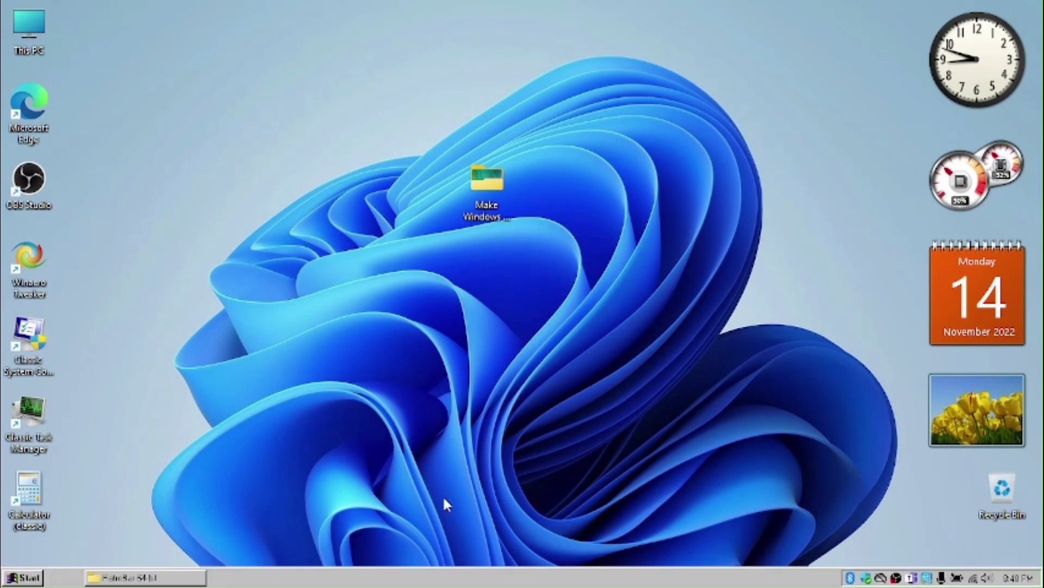
Step: Set the RetroBar theme to Windows Vista Aero and make it start automatically at logon
{"action": "left_click", "coordinate": [24, 579]}
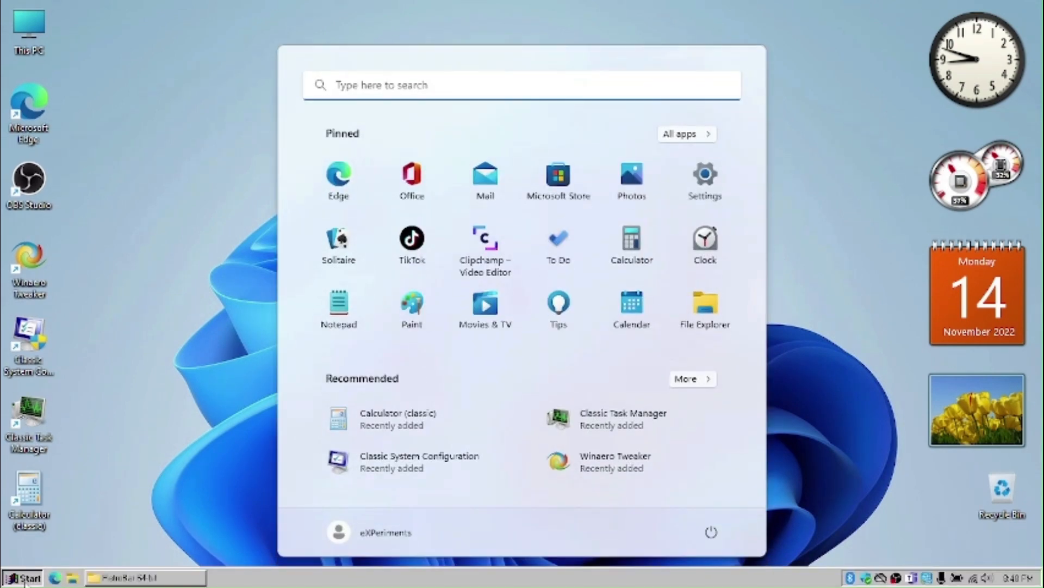
{"action": "left_click", "coordinate": [24, 579]}
{"action": "right_click", "coordinate": [334, 581]}
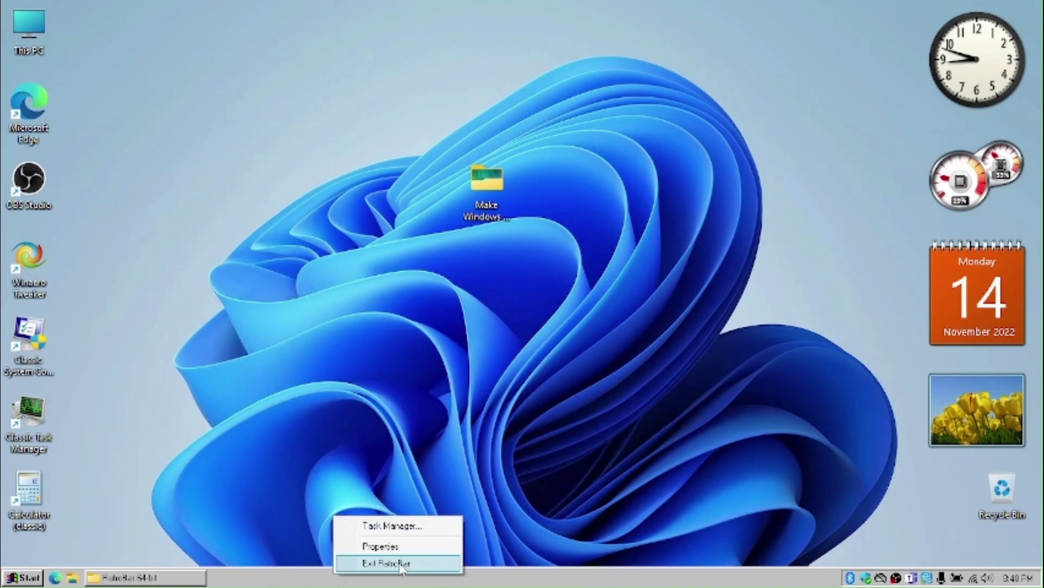
{"action": "left_click", "coordinate": [381, 547]}
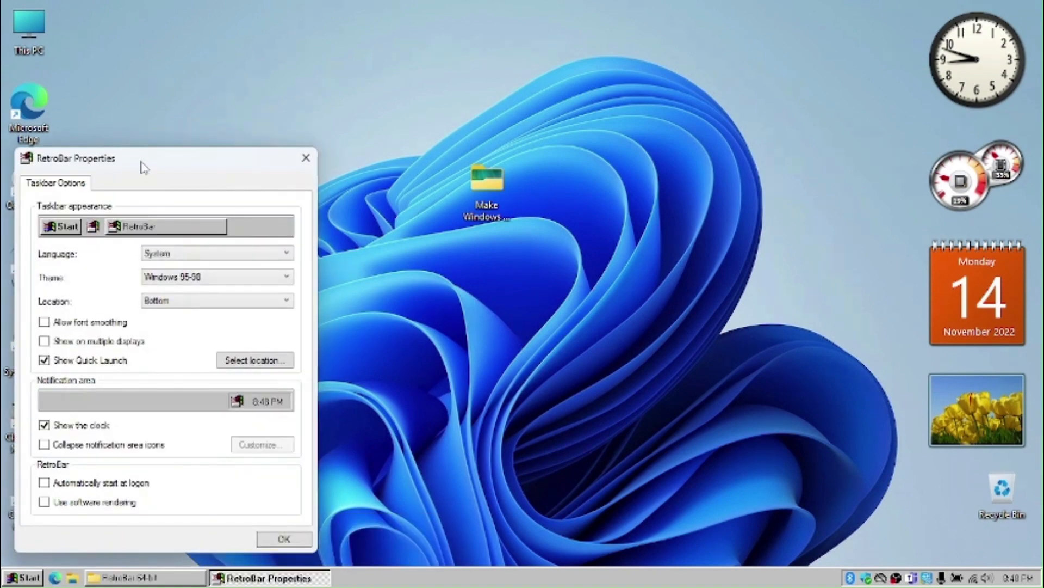
{"action": "left_click_drag", "start_coordinate": [144, 167], "coordinate": [312, 114]}
{"action": "left_click", "coordinate": [367, 223]}
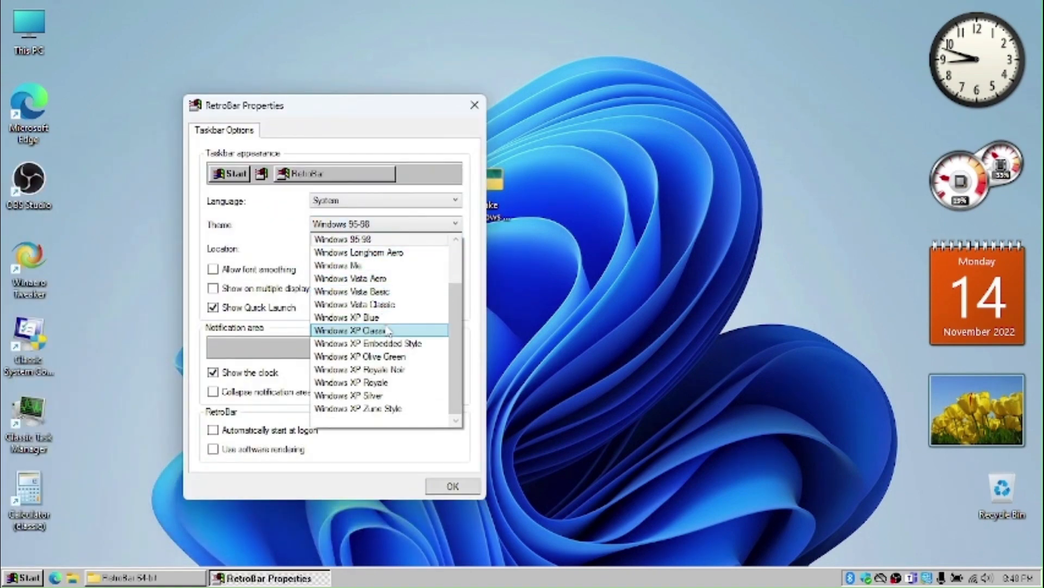
{"action": "left_click", "coordinate": [381, 279]}
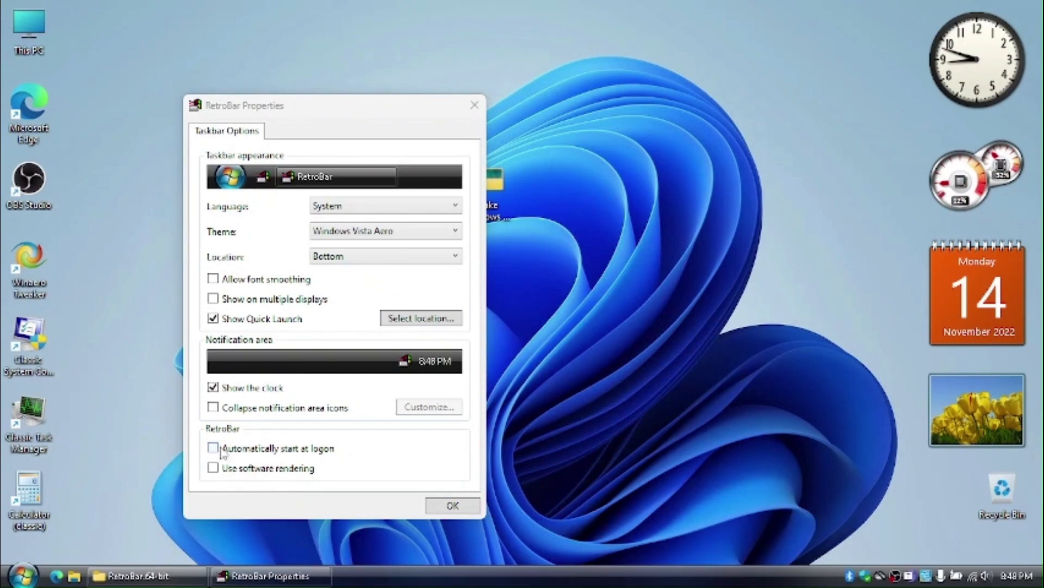
{"action": "left_click", "coordinate": [221, 451]}
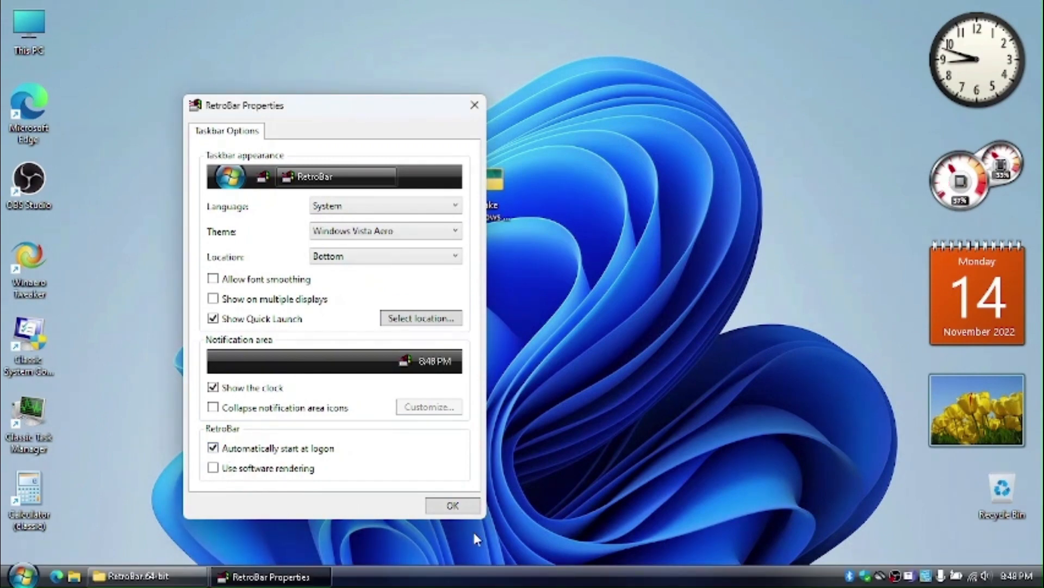
{"action": "left_click", "coordinate": [453, 506]}
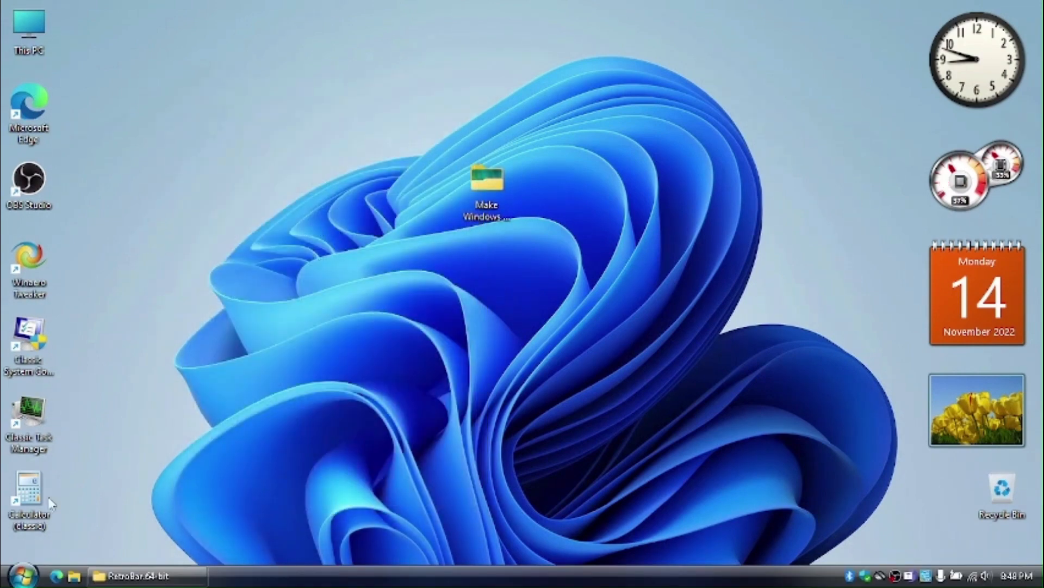
Step: Run OpenShellSetup_4_4_170 from the "Make Windows 11 look like Windows Vista!" folder and minimize the file window
{"action": "left_click", "coordinate": [23, 577]}
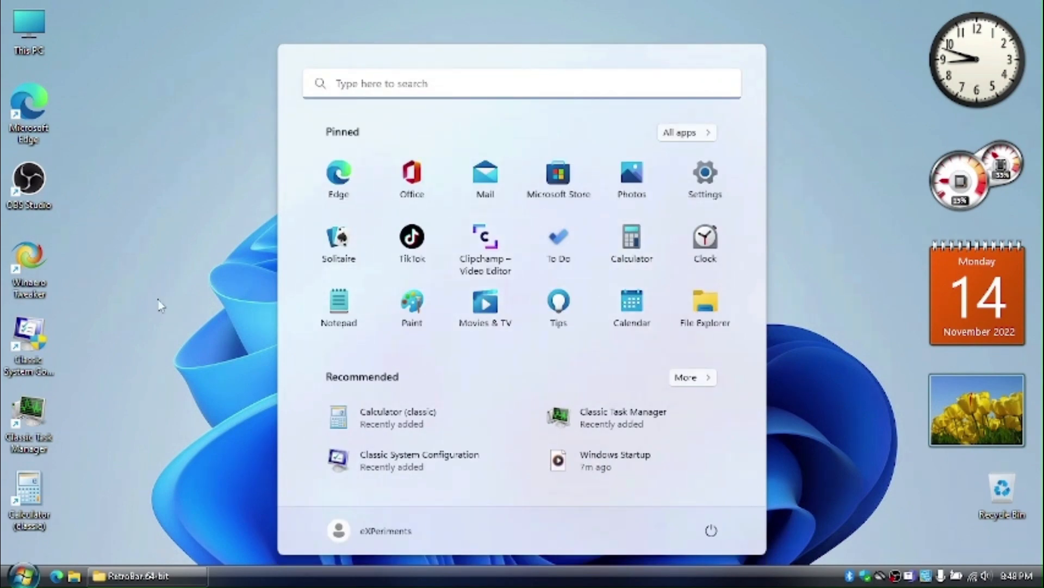
{"action": "left_click", "coordinate": [166, 311]}
{"action": "left_click", "coordinate": [158, 575]}
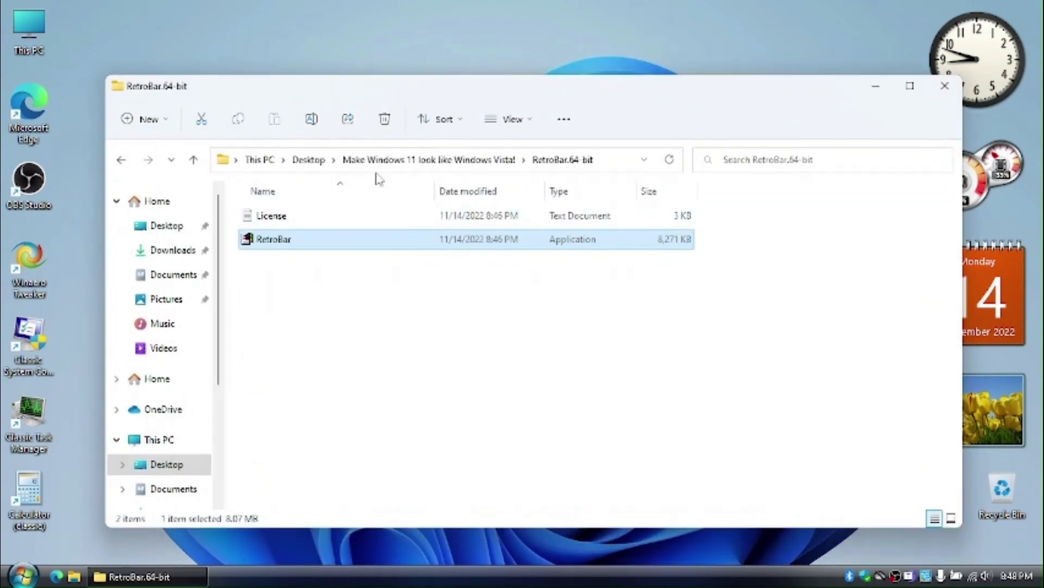
{"action": "left_click", "coordinate": [381, 160]}
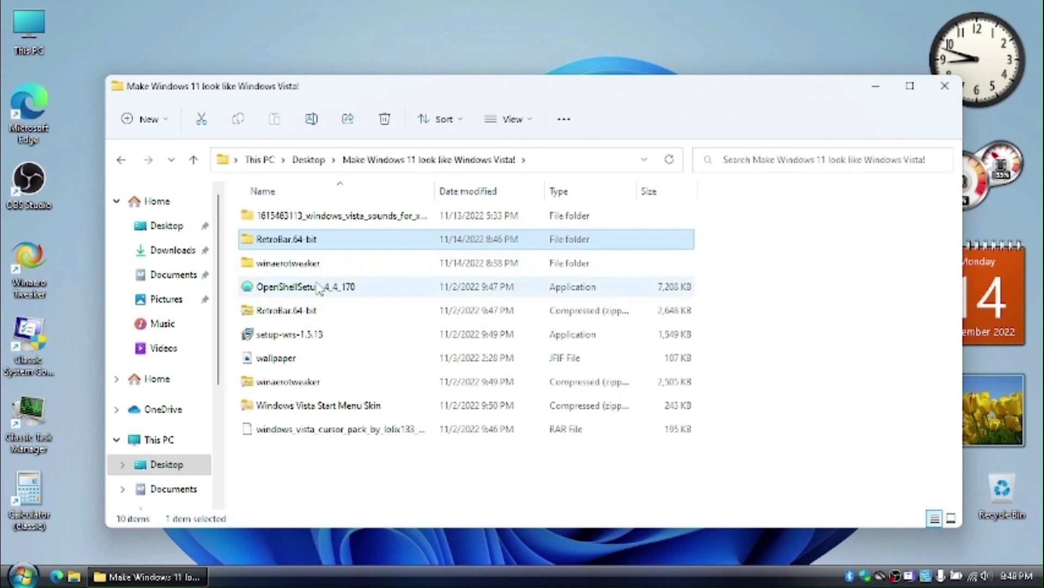
{"action": "double_click", "coordinate": [320, 286]}
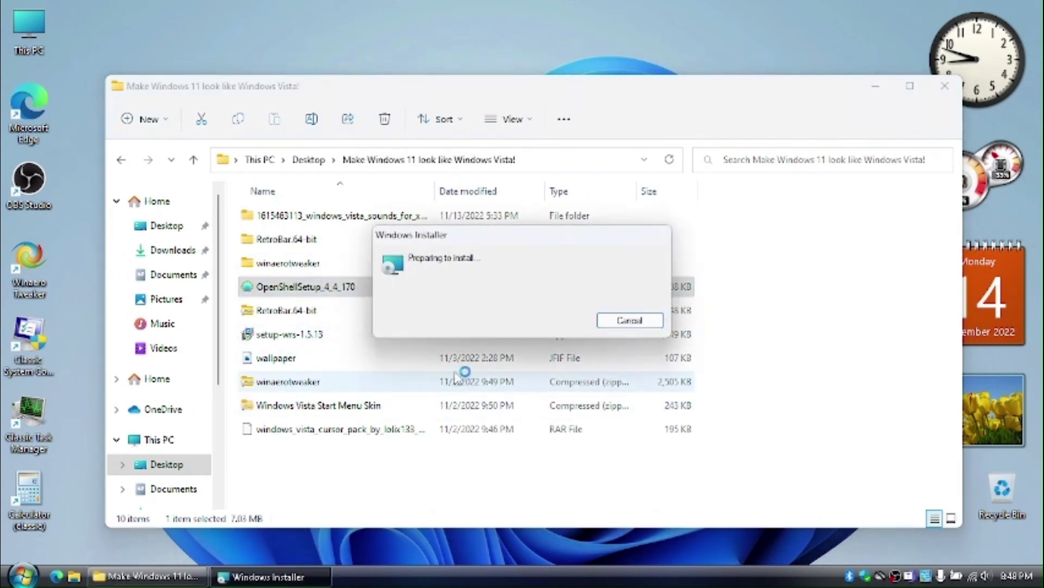
{"action": "left_click", "coordinate": [876, 86]}
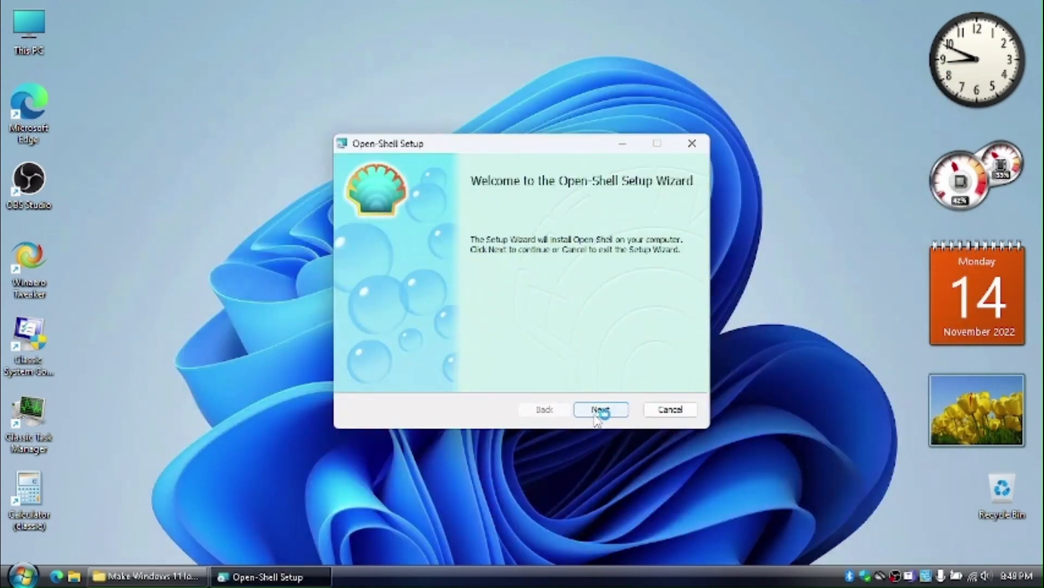
Step: Accept the Open-Shell licence and complete the installation with the default features
{"action": "left_click", "coordinate": [598, 411]}
{"action": "left_click", "coordinate": [481, 374]}
{"action": "left_click", "coordinate": [621, 412]}
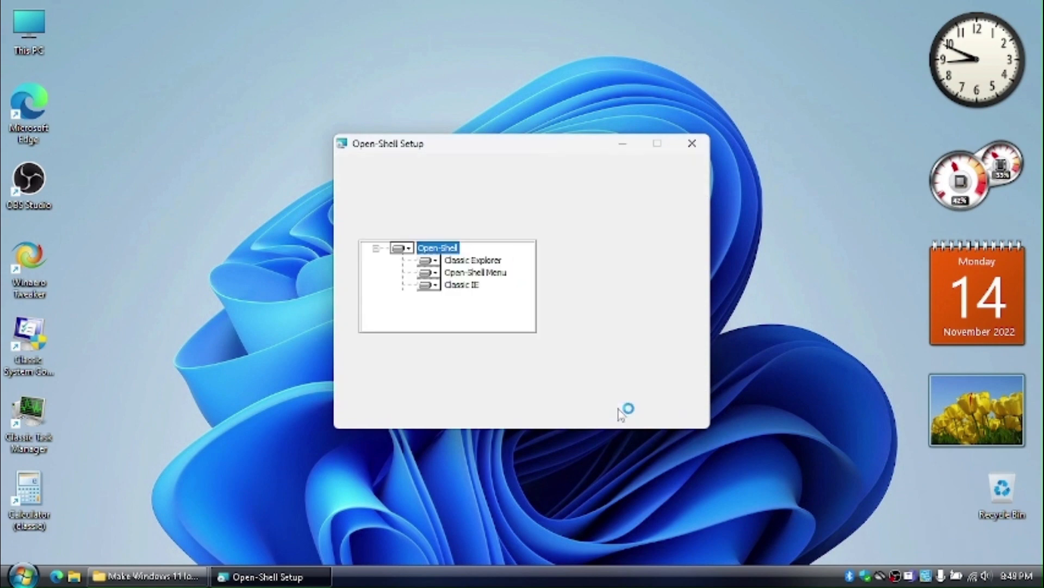
{"action": "left_click", "coordinate": [619, 414]}
{"action": "left_click", "coordinate": [619, 414]}
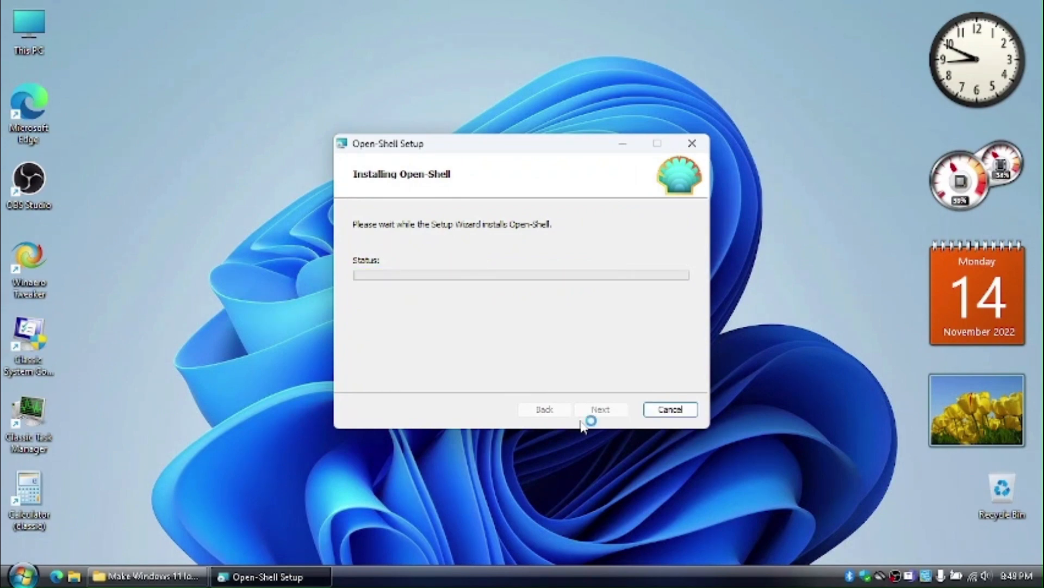
{"action": "left_click", "coordinate": [605, 409]}
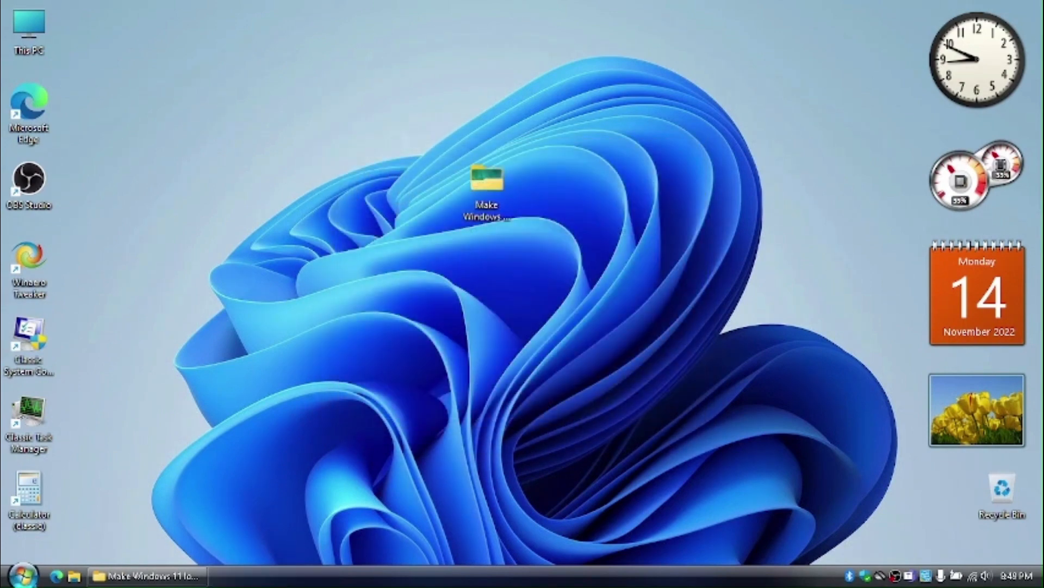
Step: Open the Open-Shell Menu settings, then view its start menu and the original Windows start menu
{"action": "left_click", "coordinate": [21, 574]}
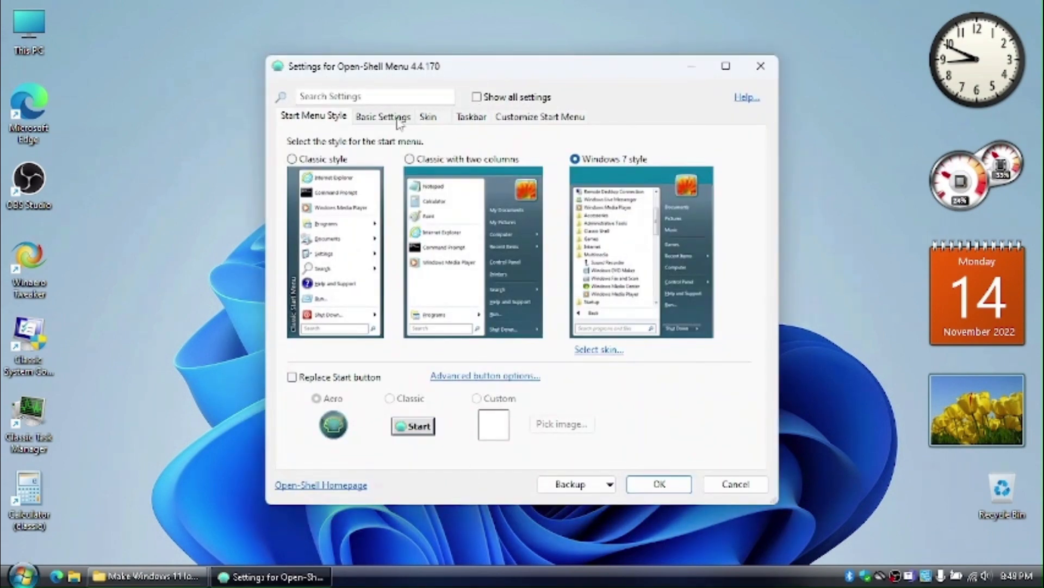
{"action": "left_click", "coordinate": [12, 575]}
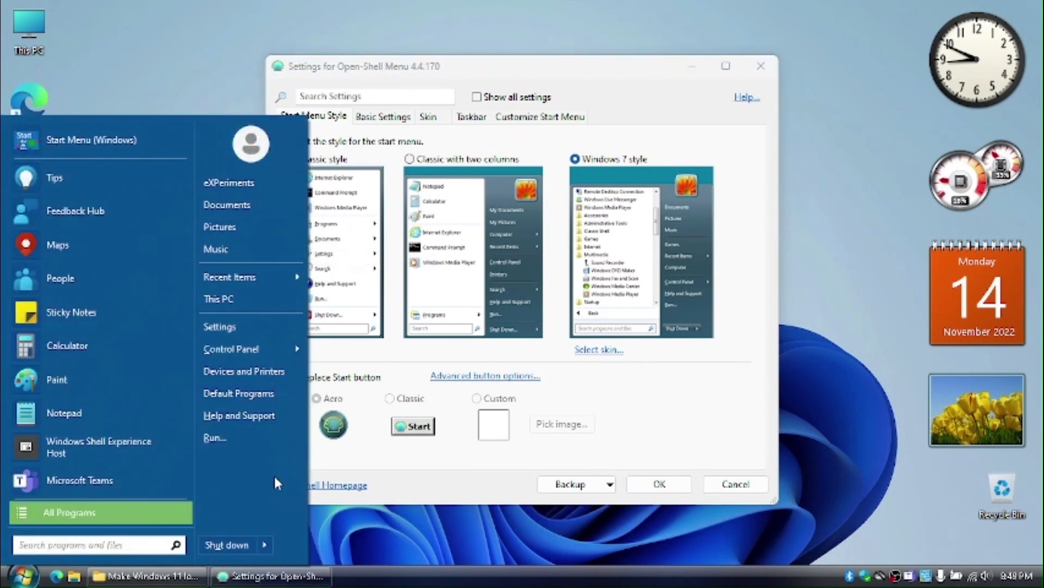
{"action": "left_click", "coordinate": [130, 143]}
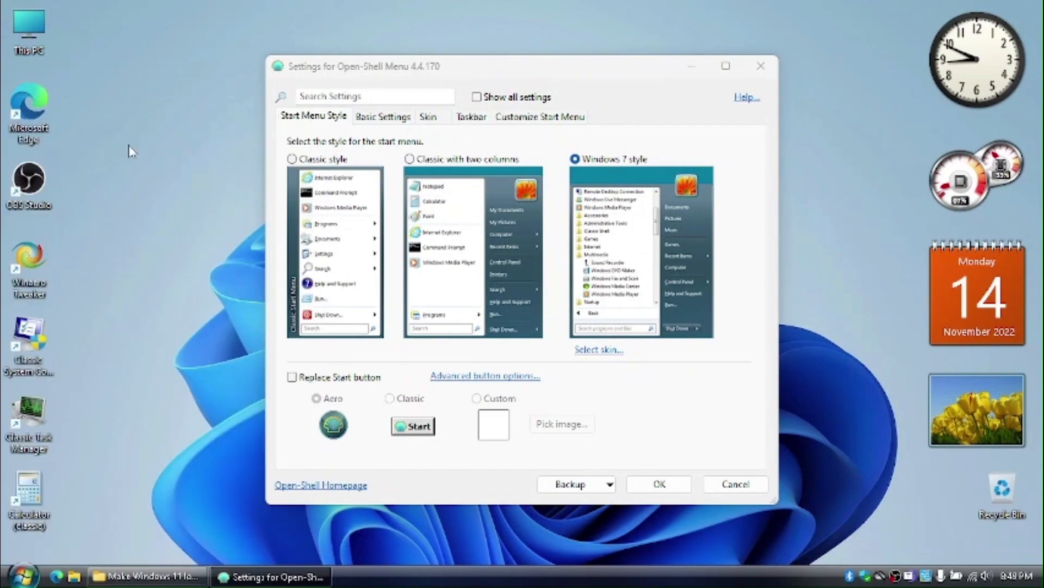
{"action": "left_click", "coordinate": [158, 214]}
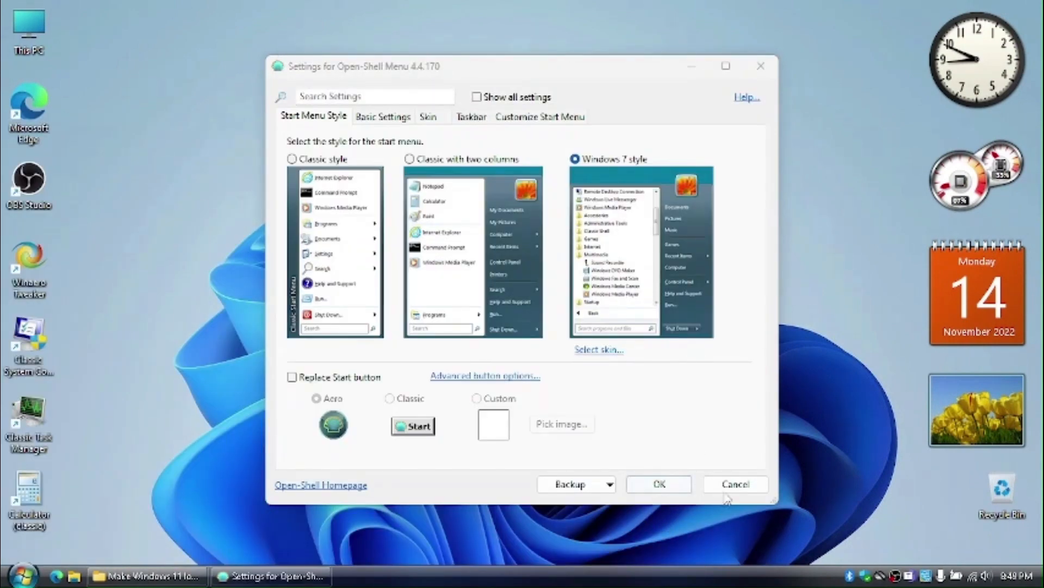
Step: Close the Open-Shell settings and extract the Windows Vista Start Menu Skin archive into its own folder beside it
{"action": "left_click", "coordinate": [680, 485]}
{"action": "left_click", "coordinate": [147, 576]}
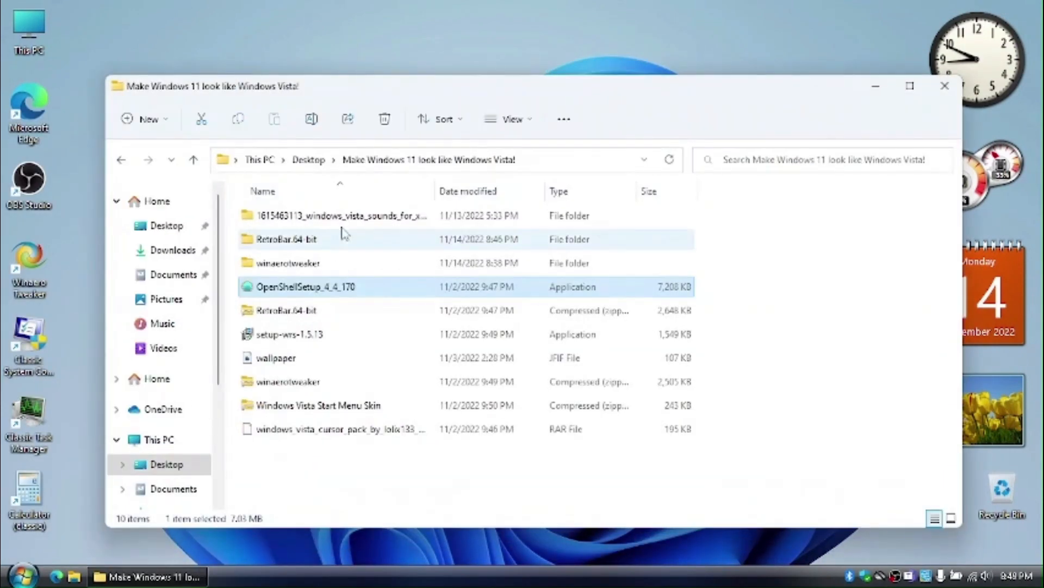
{"action": "left_click", "coordinate": [370, 408]}
{"action": "left_click", "coordinate": [589, 119]}
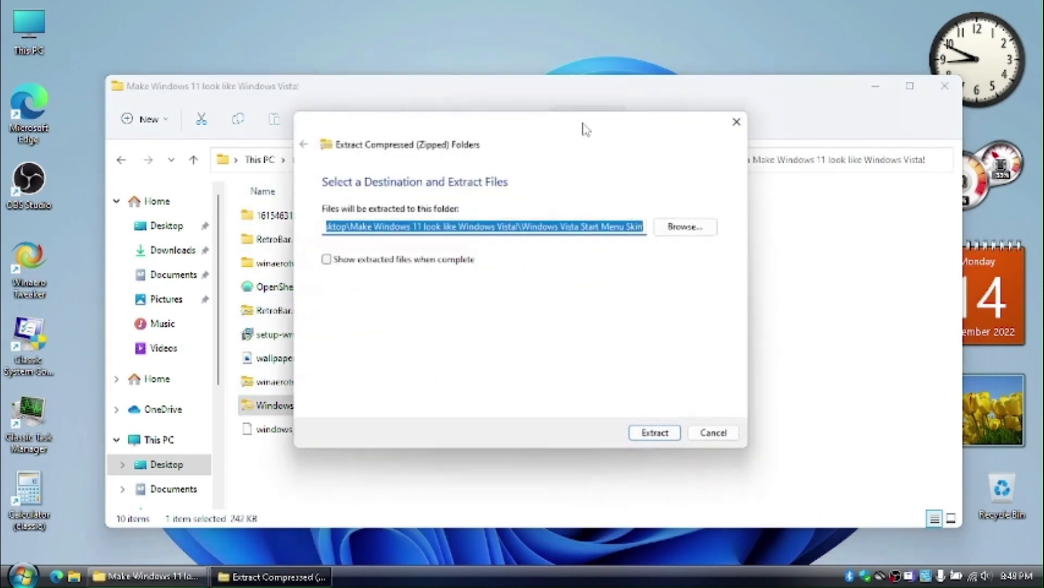
{"action": "left_click", "coordinate": [657, 438]}
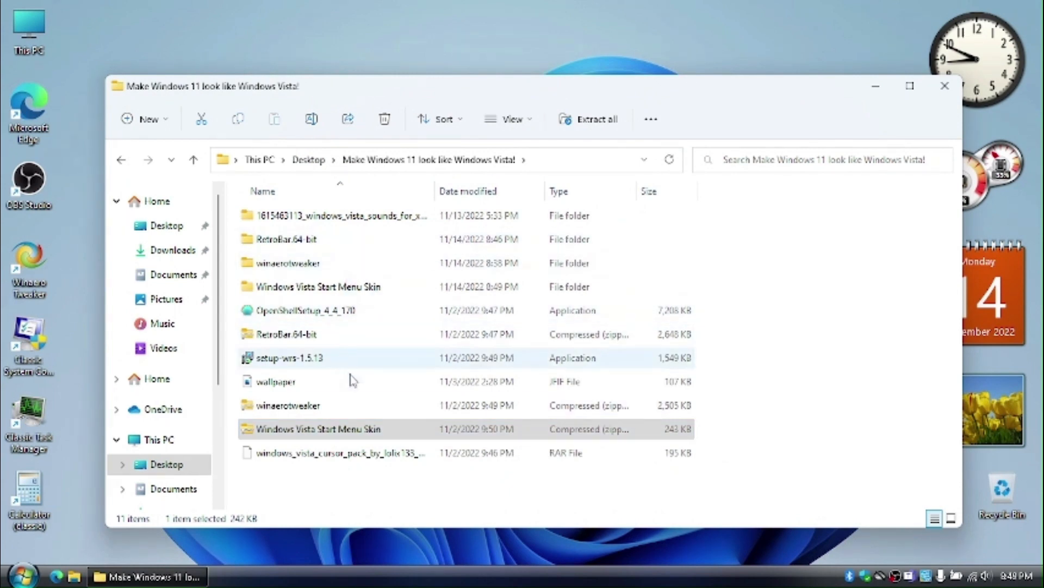
Step: Copy the Windows Vista Aero_WIP-HalpMeh.skin7 and Windows Vista Start Menu Skin.skin7 files from the extracted skin folder
{"action": "double_click", "coordinate": [343, 286]}
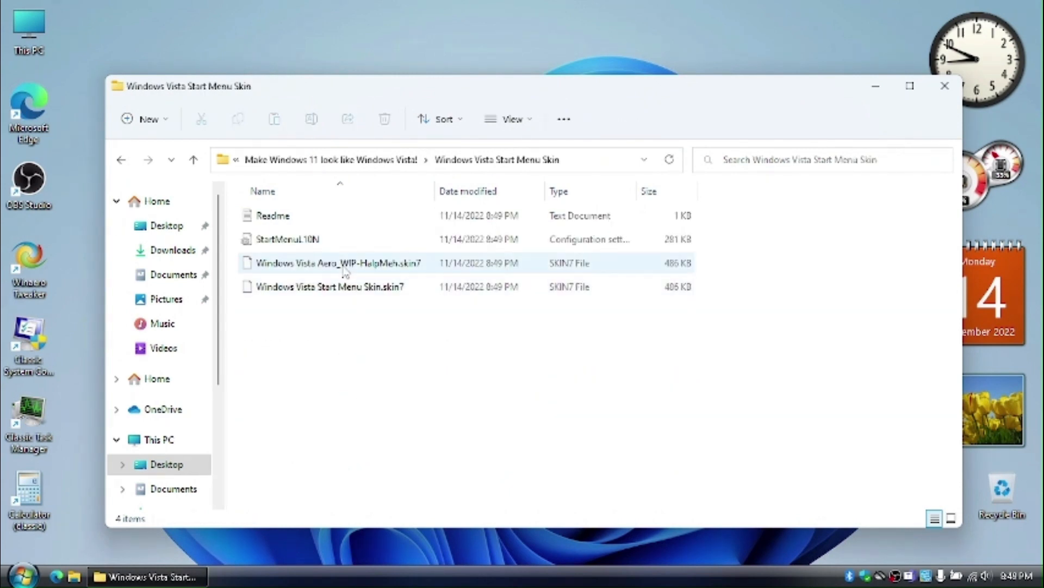
{"action": "left_click", "coordinate": [341, 264]}
{"action": "left_click", "coordinate": [359, 290], "text": "shift"}
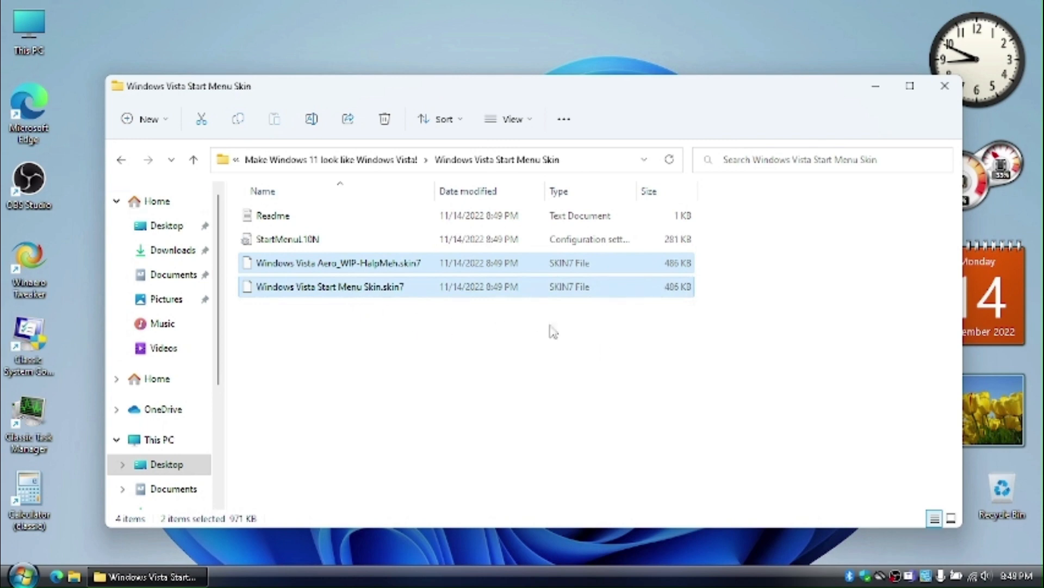
Step: Paste the two skin files into C:\Program Files\Open-Shell\Skins, granting administrator permission, and close the file window
{"action": "scroll", "coordinate": [190, 408], "scroll_direction": "down", "scroll_amount": 3}
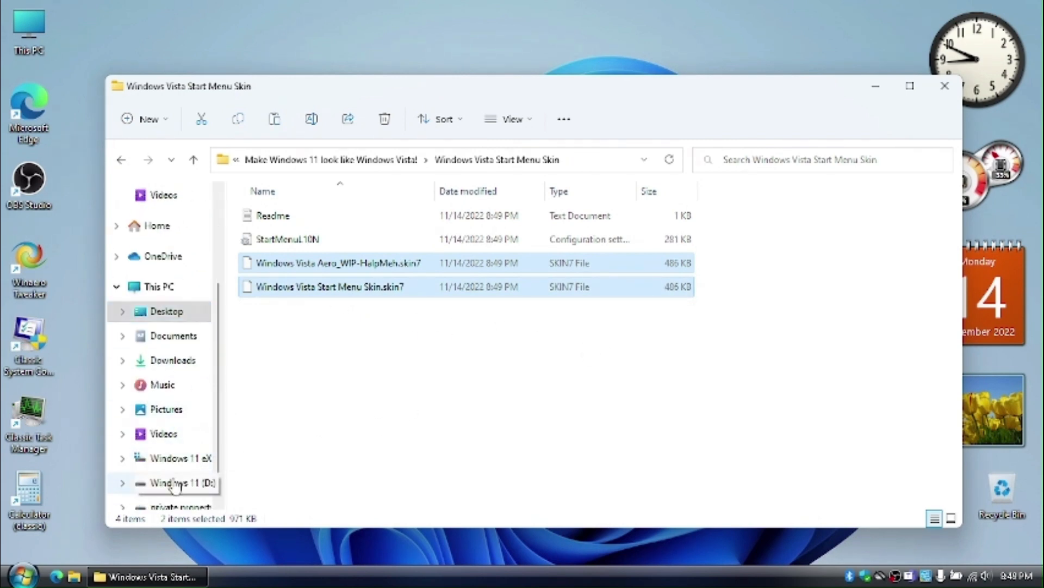
{"action": "left_click", "coordinate": [179, 463]}
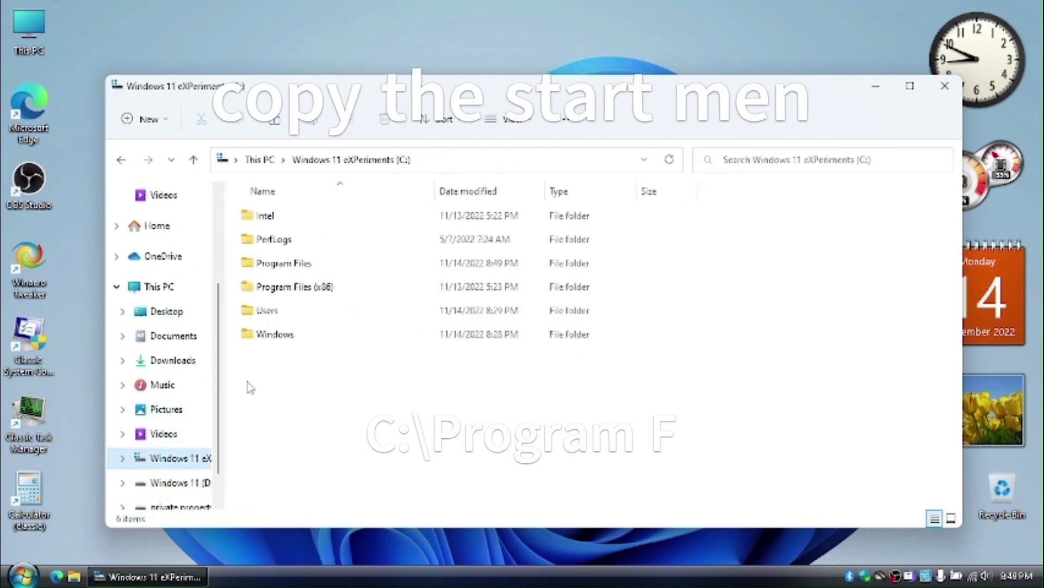
{"action": "double_click", "coordinate": [327, 284]}
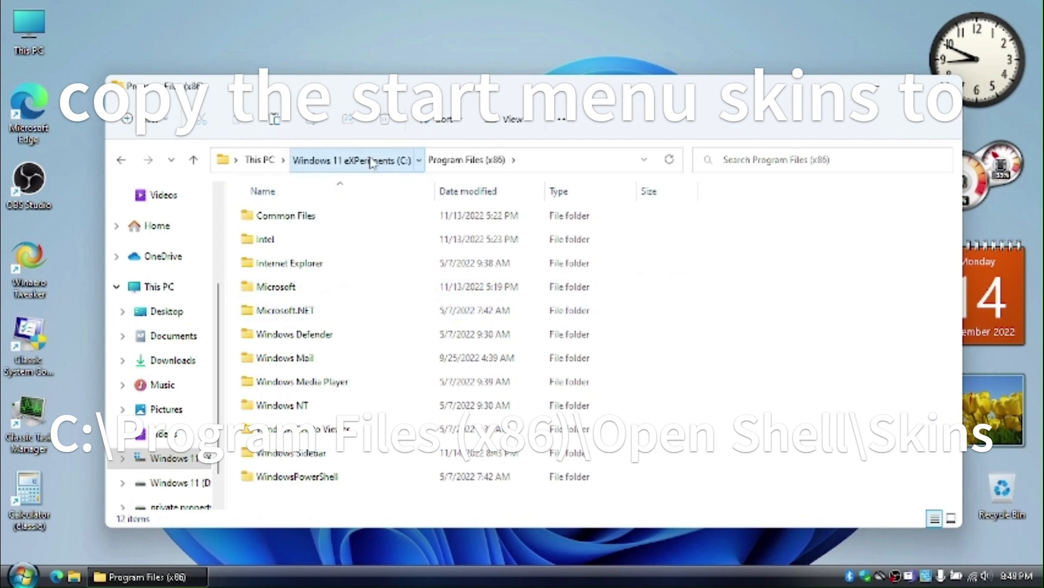
{"action": "left_click", "coordinate": [403, 160]}
{"action": "double_click", "coordinate": [318, 264]}
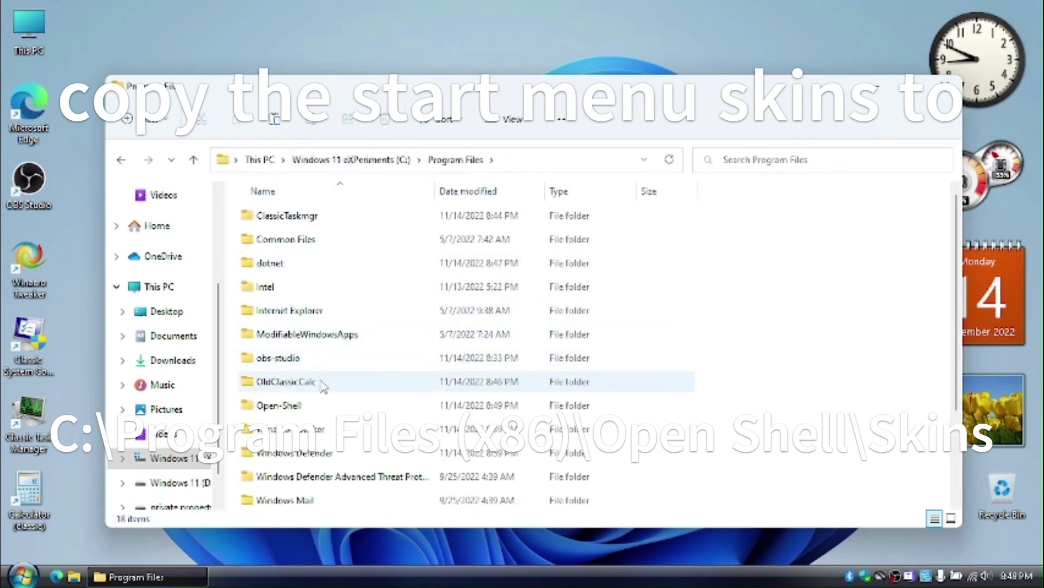
{"action": "double_click", "coordinate": [302, 406]}
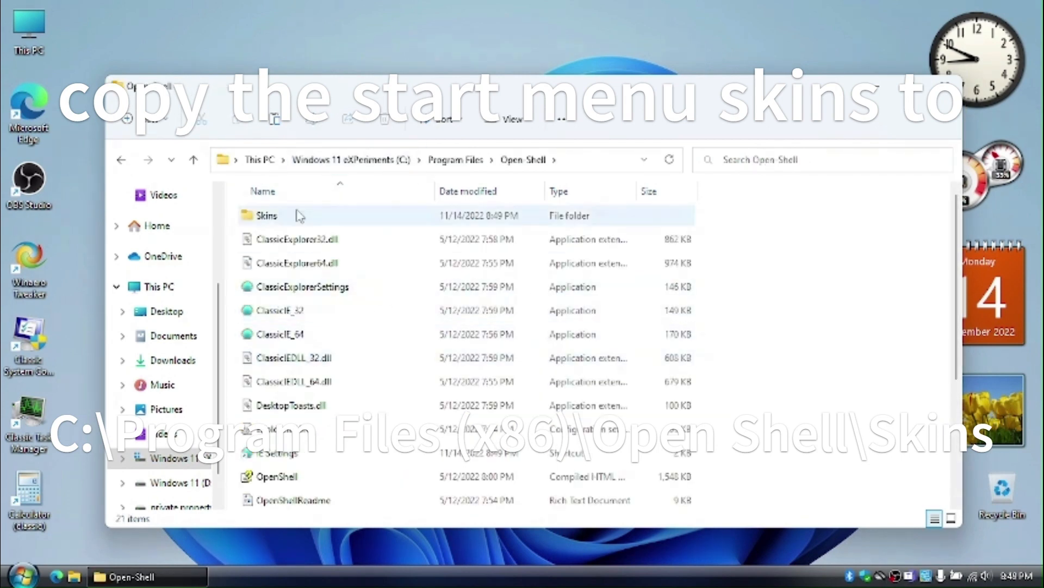
{"action": "double_click", "coordinate": [296, 215]}
{"action": "key", "text": "ctrl+v"}
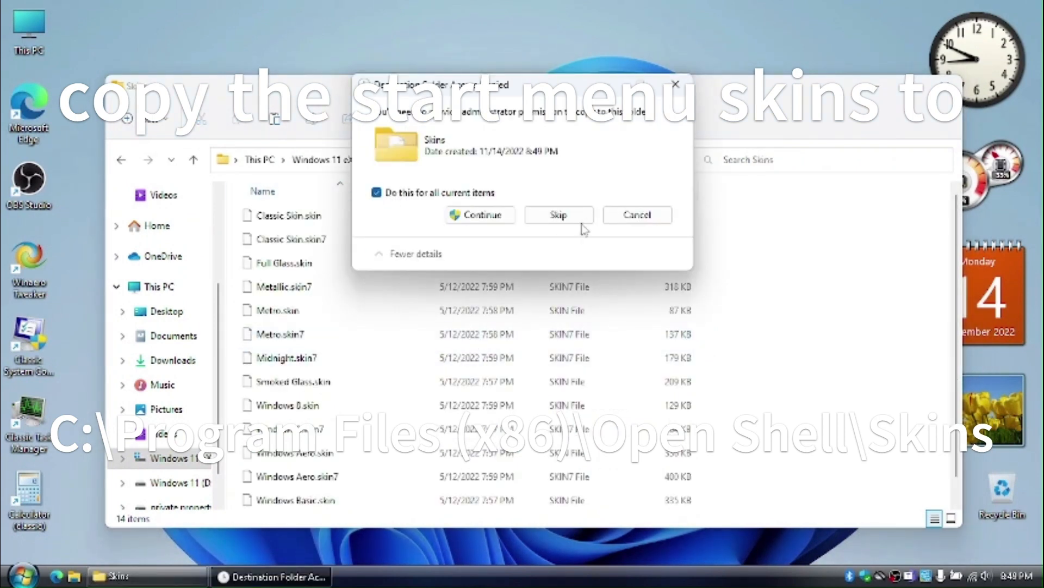
{"action": "left_click", "coordinate": [472, 213]}
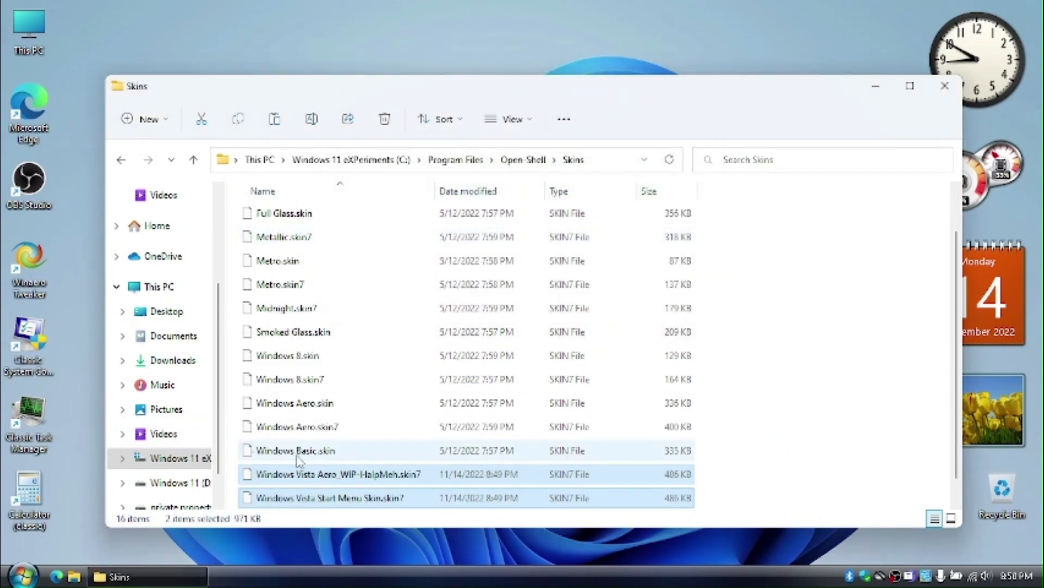
{"action": "left_click", "coordinate": [945, 86]}
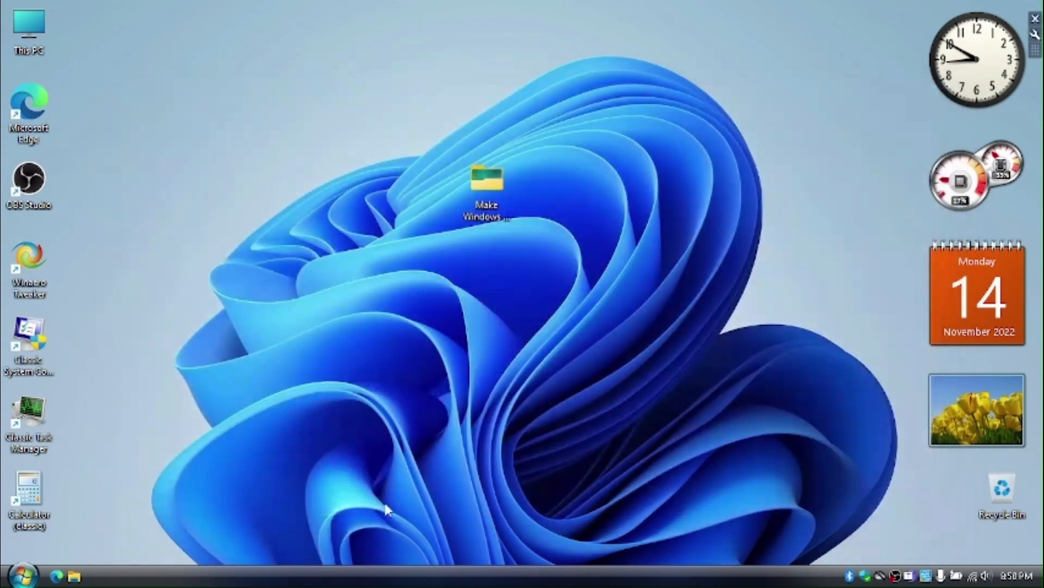
Step: Search the start menu for "open shell" and open Open-Shell Menu Settings
{"action": "left_click", "coordinate": [23, 575]}
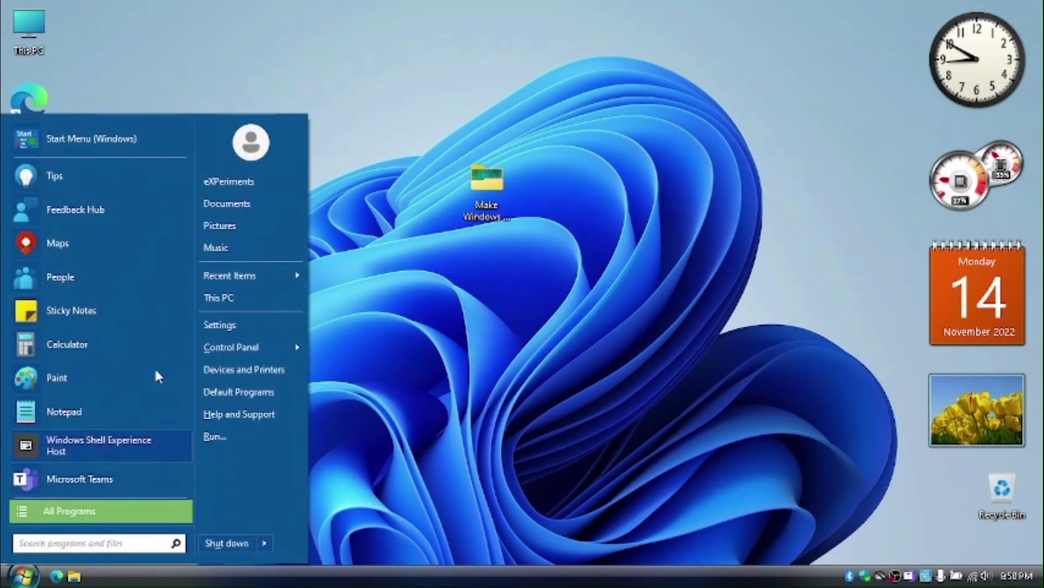
{"action": "type", "text": "open "}
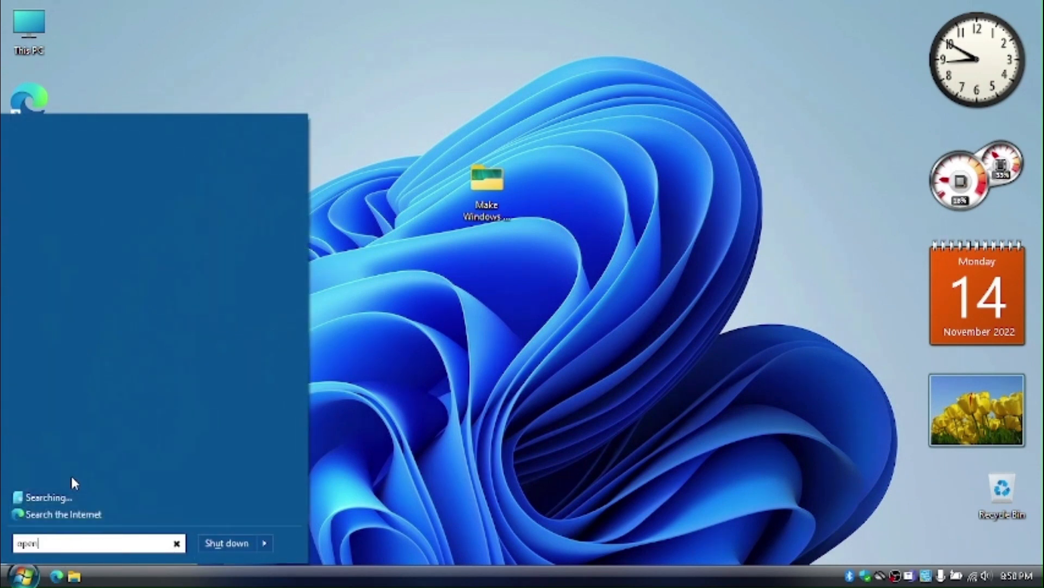
{"action": "type", "text": "she"}
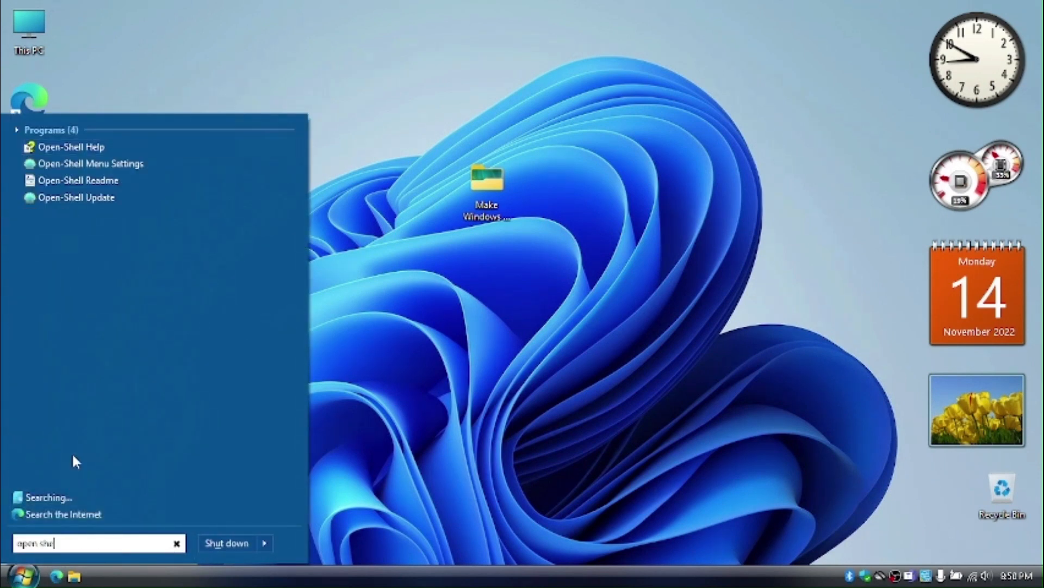
{"action": "type", "text": "l"}
{"action": "left_click", "coordinate": [103, 163]}
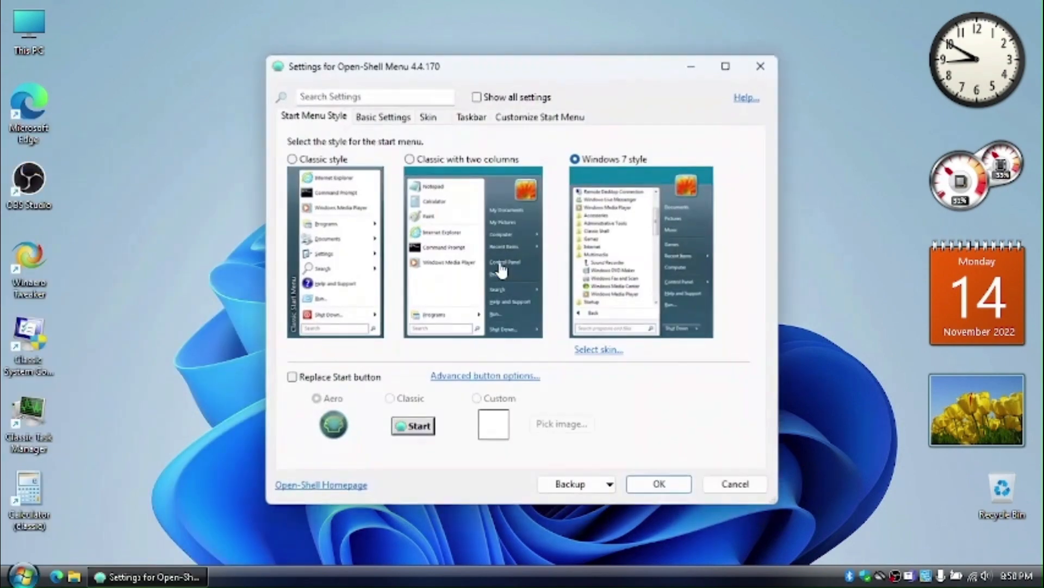
Step: Apply the Windows Vista Aero_WIP-HalpMeh skin to the Open-Shell menu and view the restyled start menu
{"action": "left_click", "coordinate": [428, 117]}
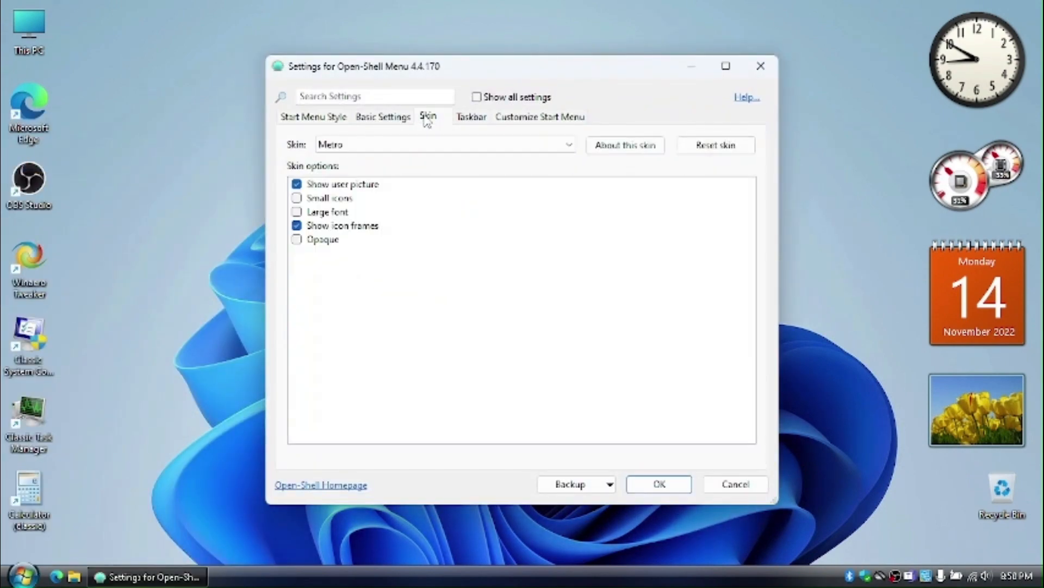
{"action": "left_click", "coordinate": [400, 146]}
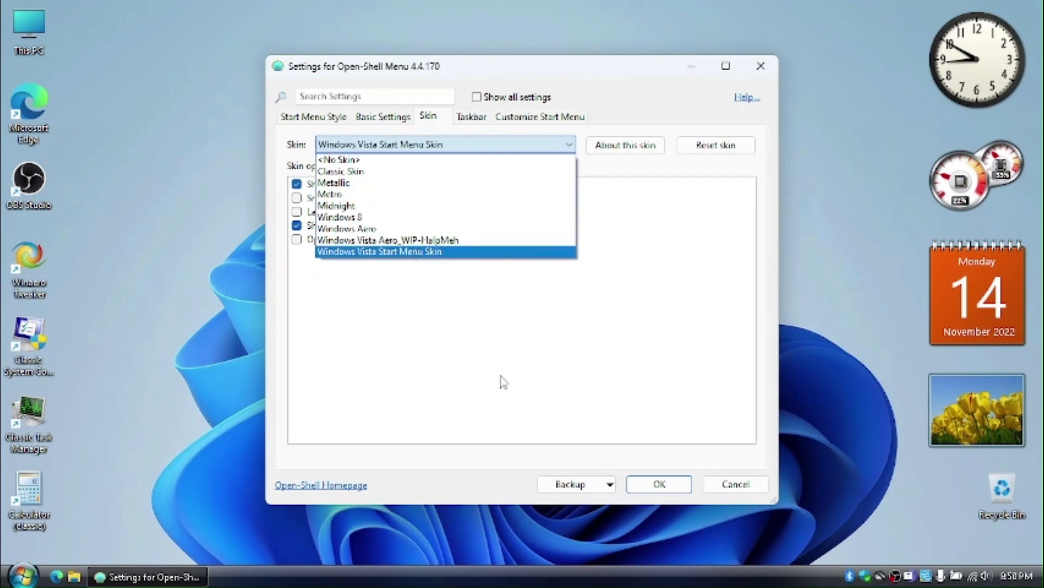
{"action": "left_click", "coordinate": [415, 150]}
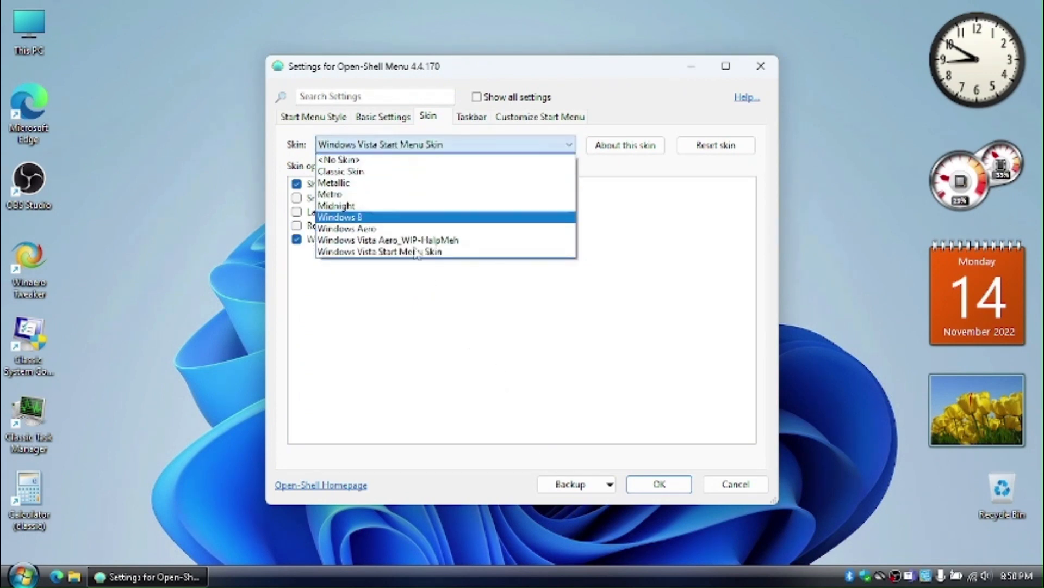
{"action": "left_click", "coordinate": [402, 240]}
{"action": "left_click", "coordinate": [647, 491]}
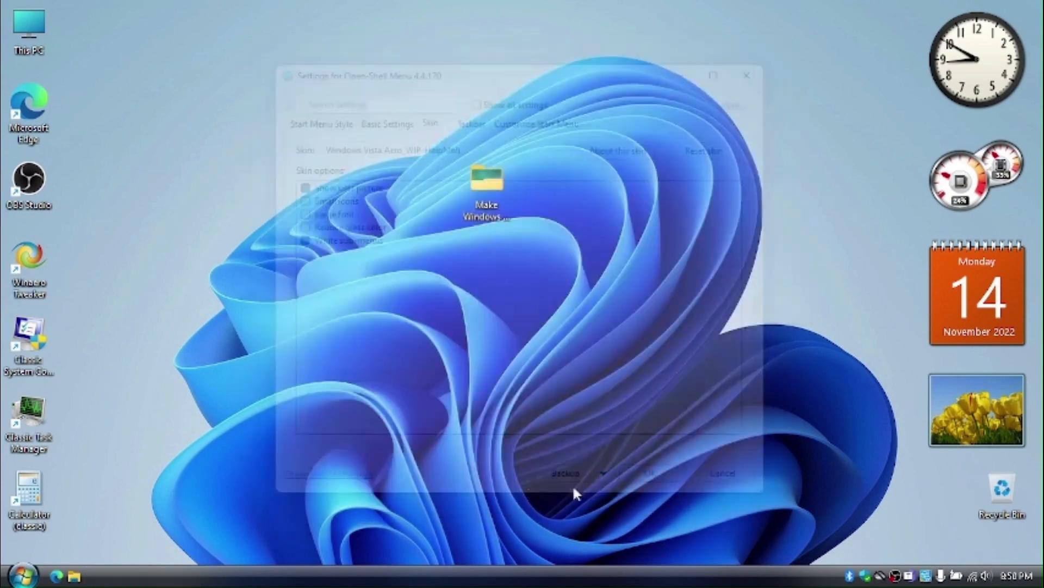
{"action": "left_click", "coordinate": [21, 575]}
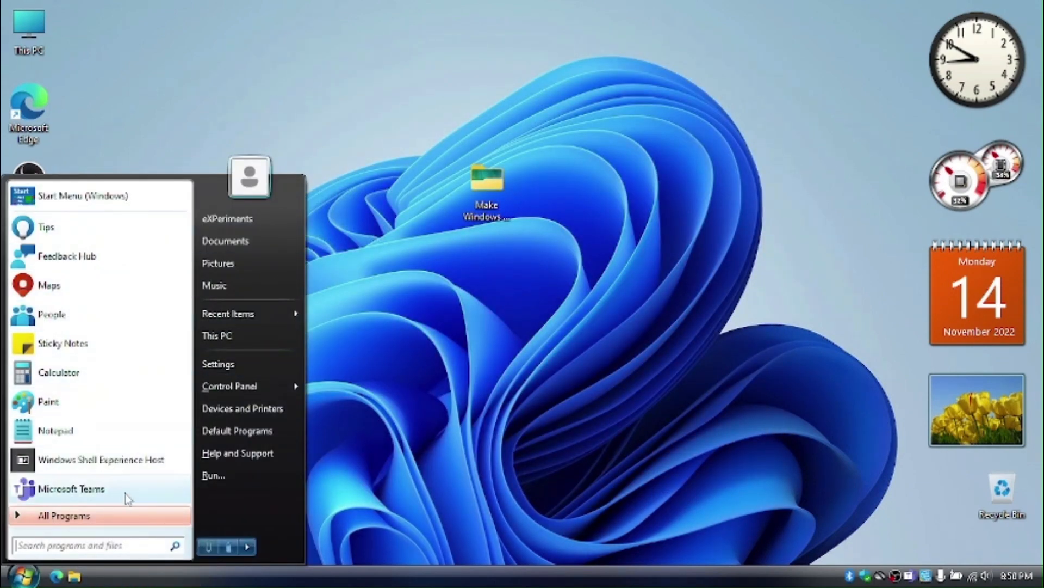
{"action": "left_click", "coordinate": [517, 326]}
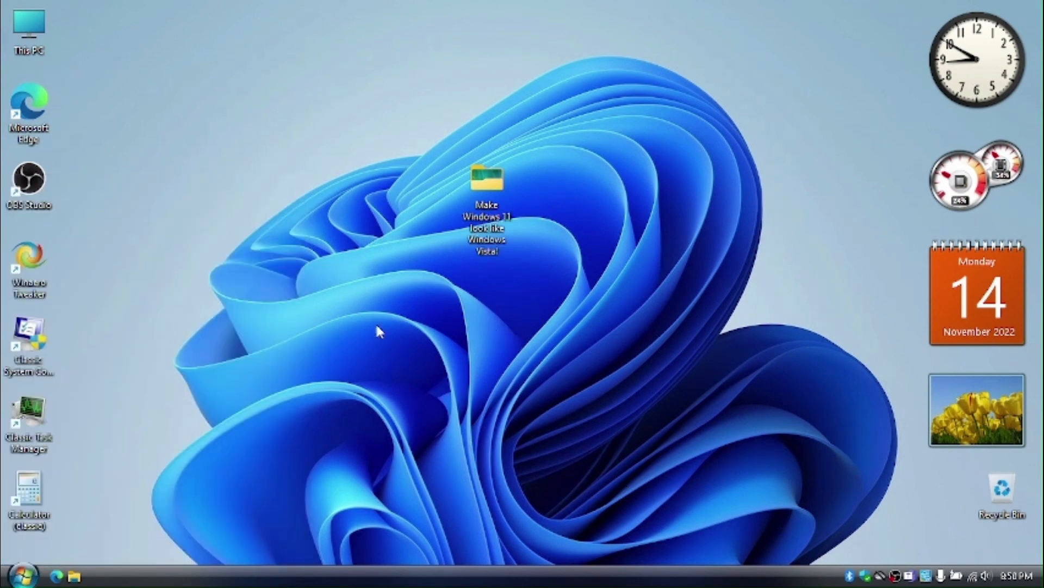
Step: Set the wallpaper image from the "Make Windows 11 look like Windows Vista!" folder as the desktop background
{"action": "double_click", "coordinate": [477, 191]}
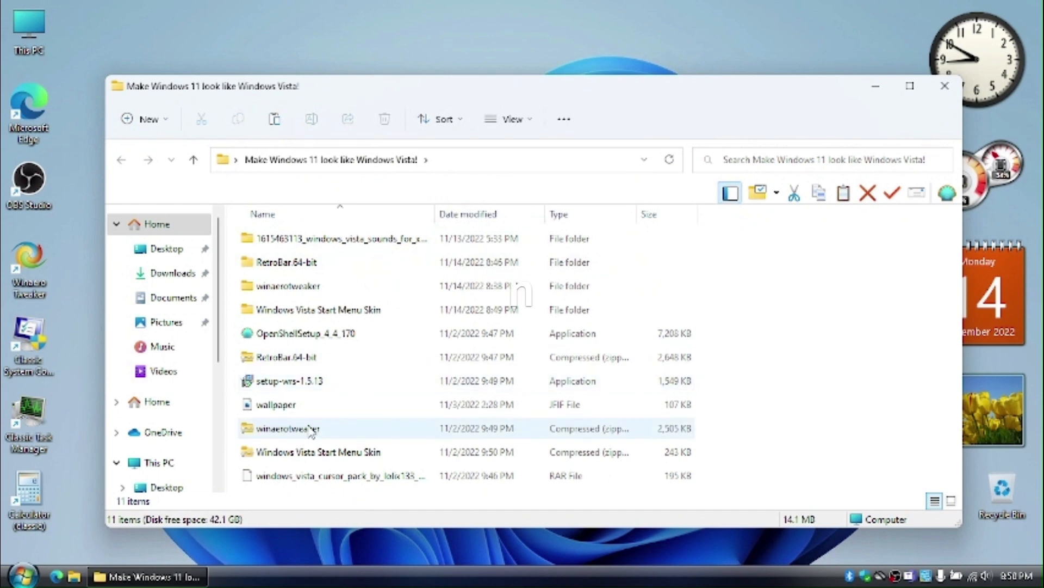
{"action": "right_click", "coordinate": [305, 408]}
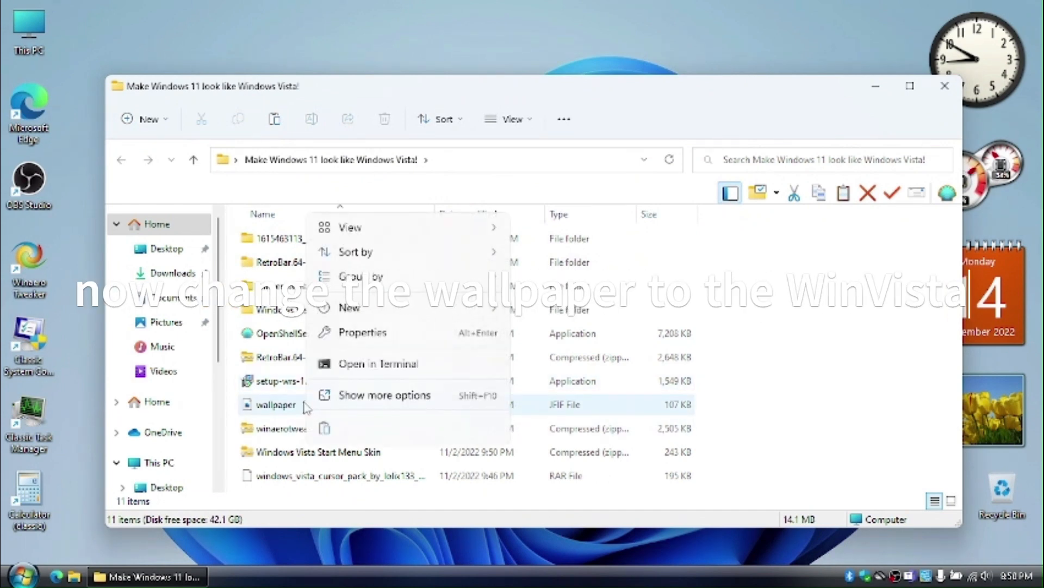
{"action": "left_click", "coordinate": [365, 396]}
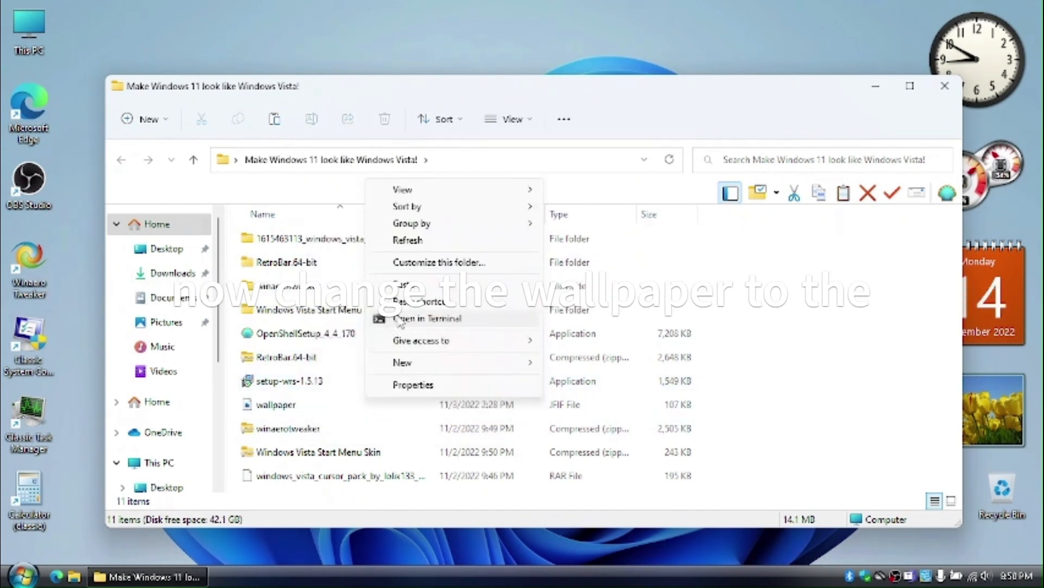
{"action": "left_click", "coordinate": [262, 404]}
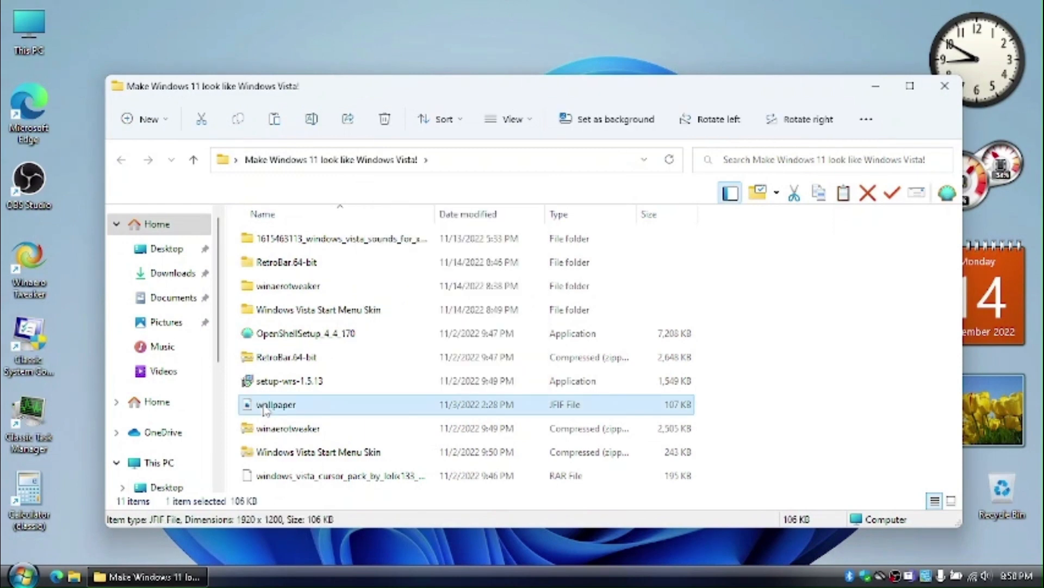
{"action": "right_click", "coordinate": [359, 411]}
{"action": "left_click", "coordinate": [609, 119]}
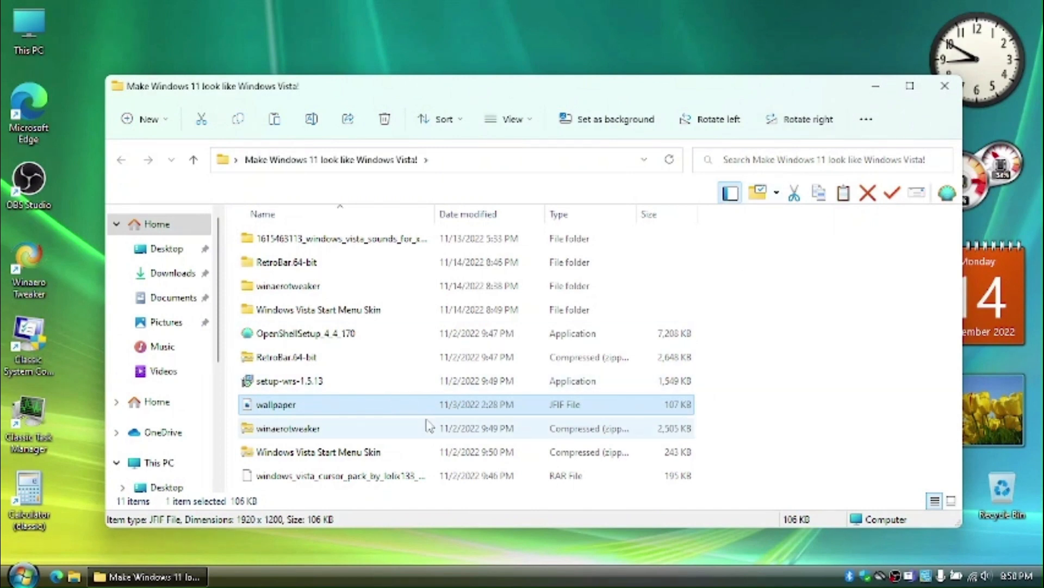
Step: Run setup-wrs-1.5.13, minimize the file window and accept the Aero Glass licence agreement
{"action": "left_click", "coordinate": [372, 390]}
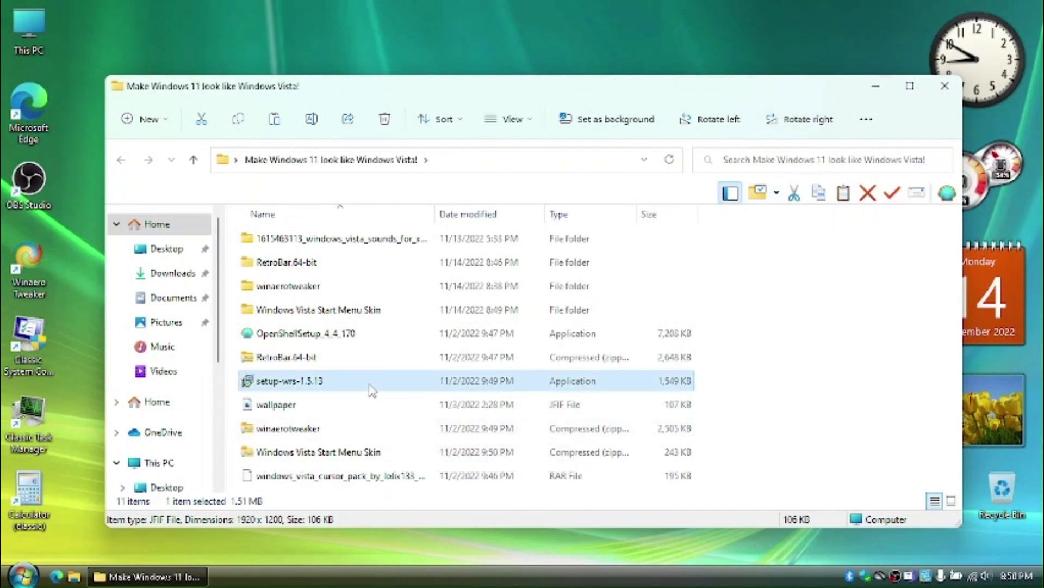
{"action": "left_click", "coordinate": [875, 86]}
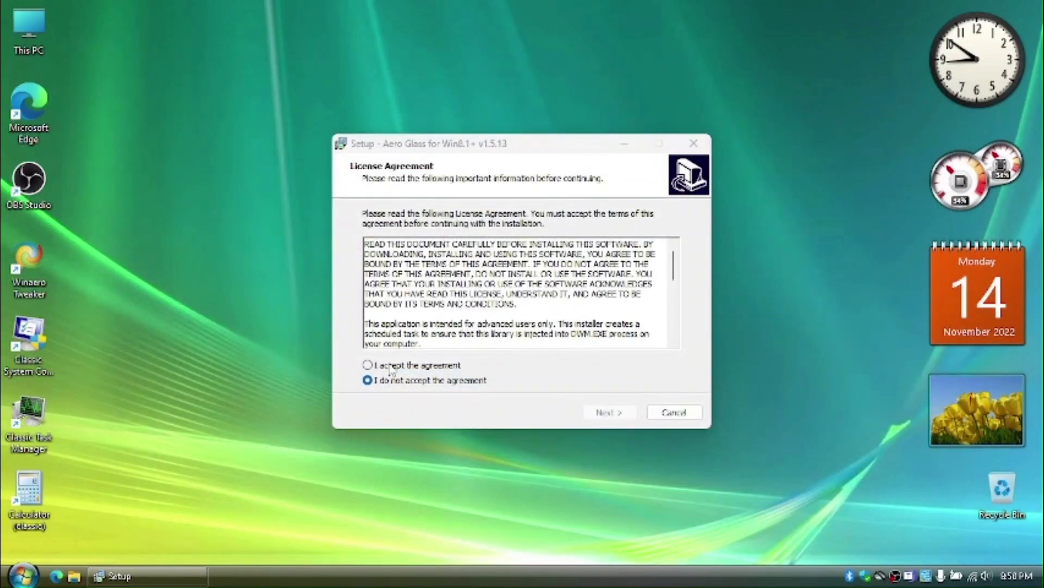
{"action": "left_click", "coordinate": [389, 367]}
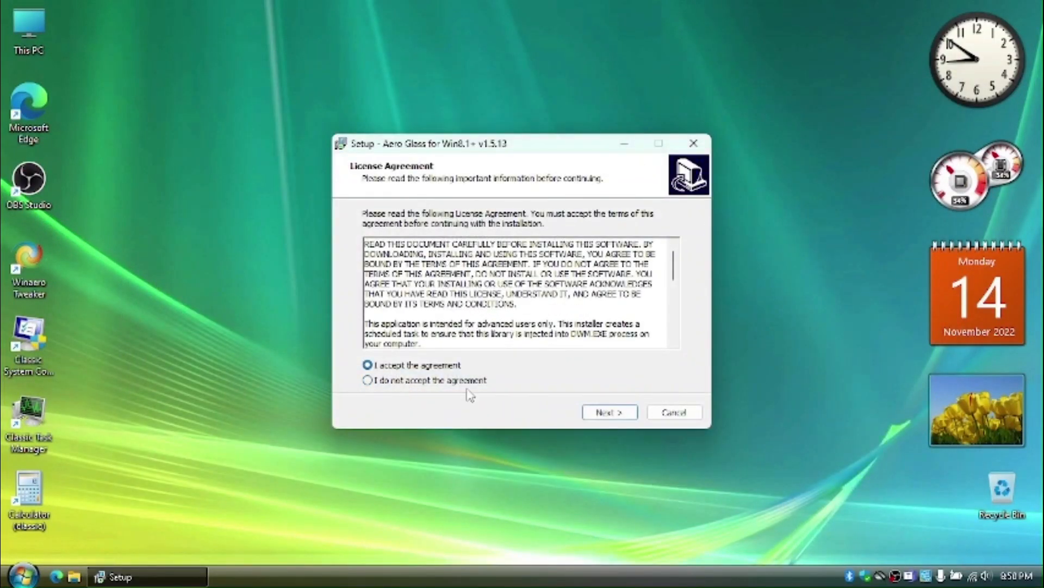
{"action": "left_click", "coordinate": [622, 414]}
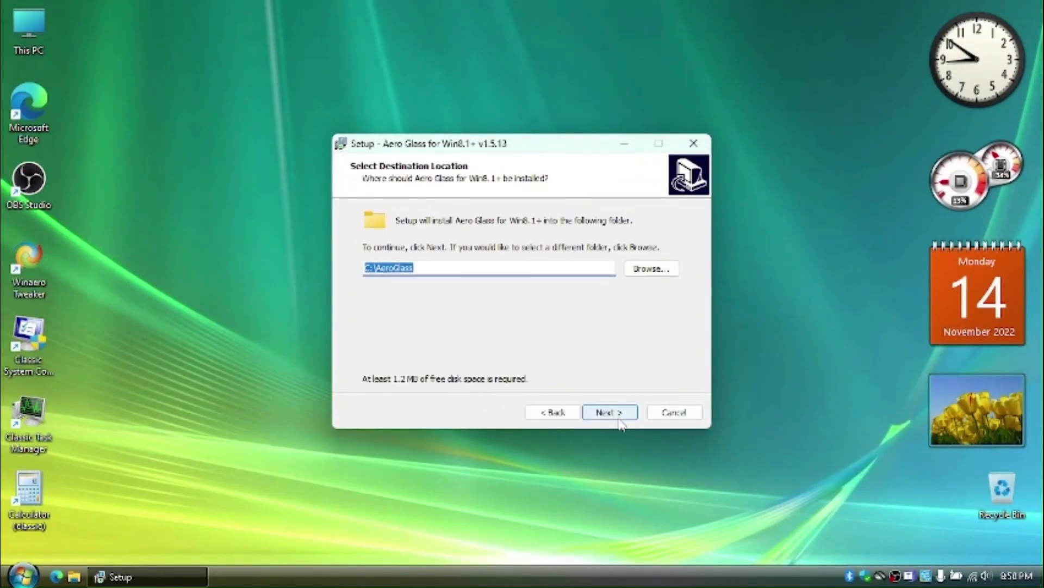
Step: Install Aero Glass in C:\AeroGlass with the Win10 Acrylic design and access-permission protection, then choose Retry at the incompatibility prompt
{"action": "left_click", "coordinate": [609, 412]}
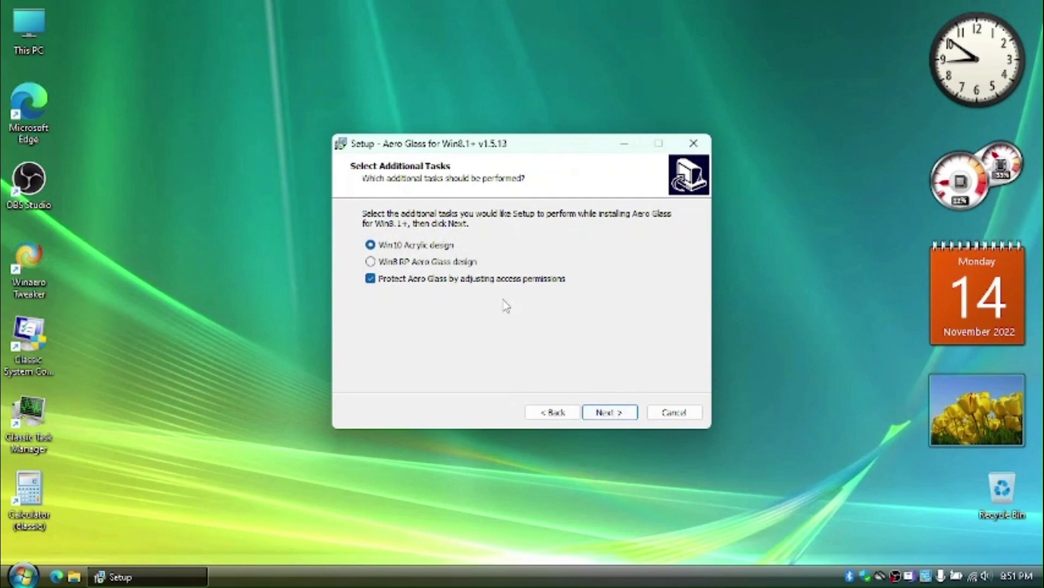
{"action": "left_click", "coordinate": [612, 414]}
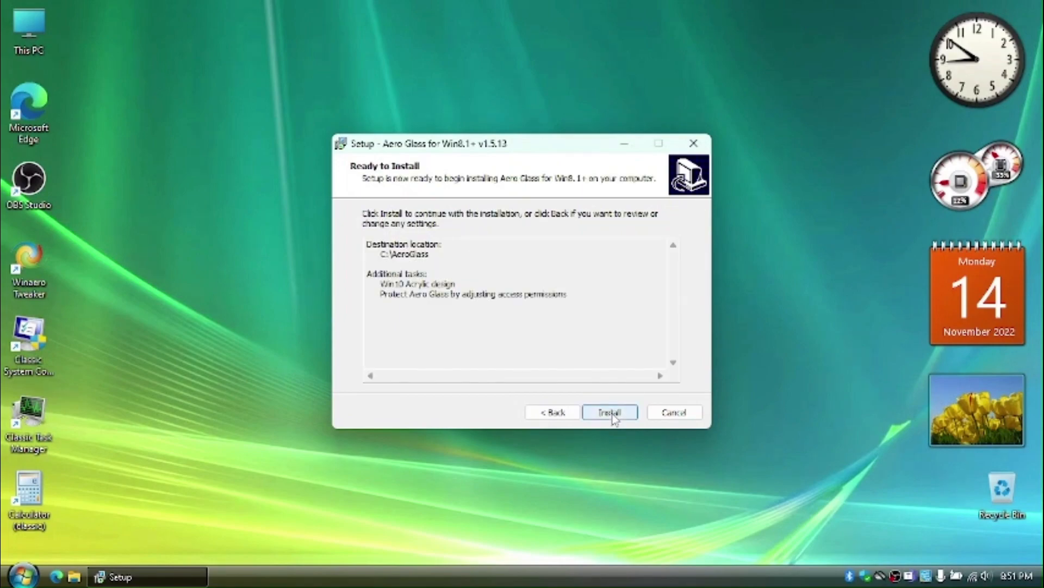
{"action": "left_click", "coordinate": [609, 412]}
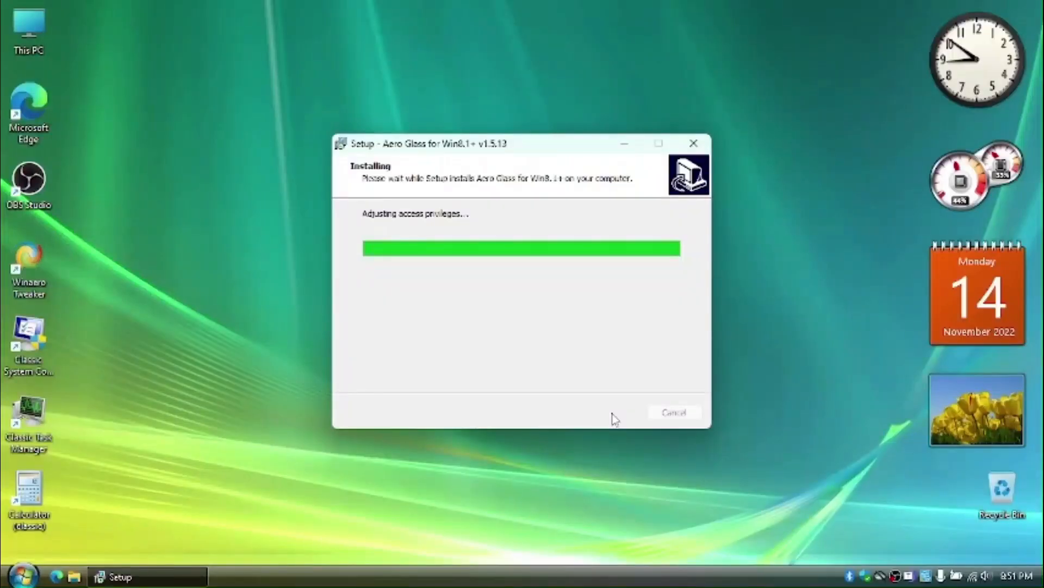
{"action": "left_click", "coordinate": [612, 414]}
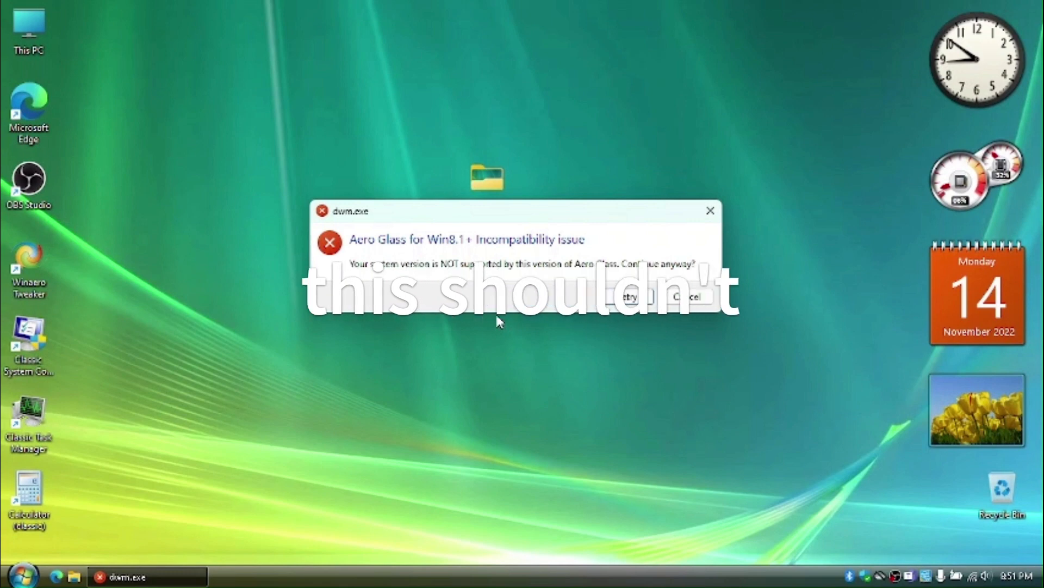
{"action": "left_click", "coordinate": [620, 298]}
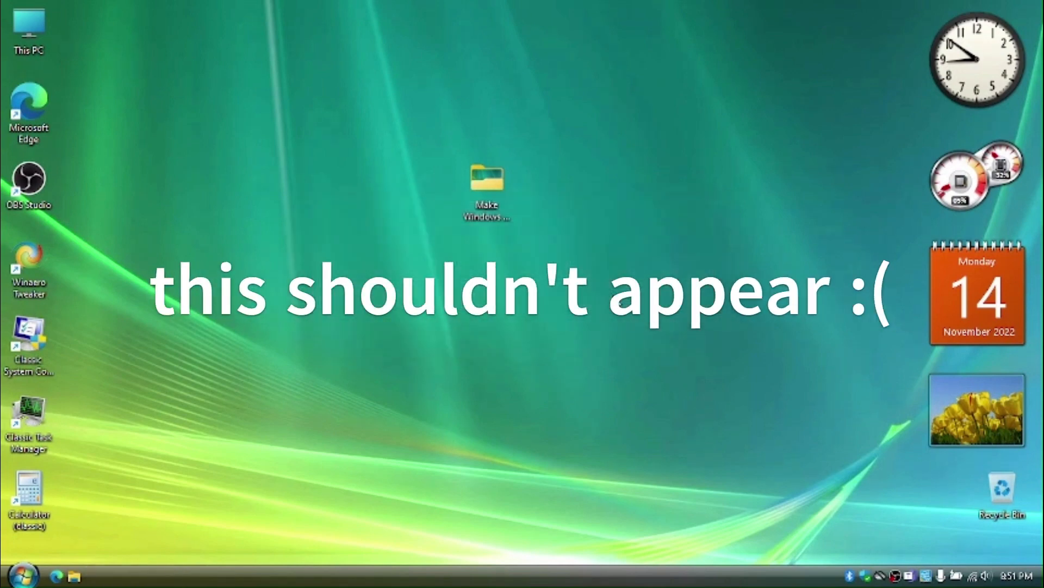
Step: Examine the visual effects on the start menu, the desktop selection and a moved This PC window, then close them
{"action": "left_click", "coordinate": [36, 580]}
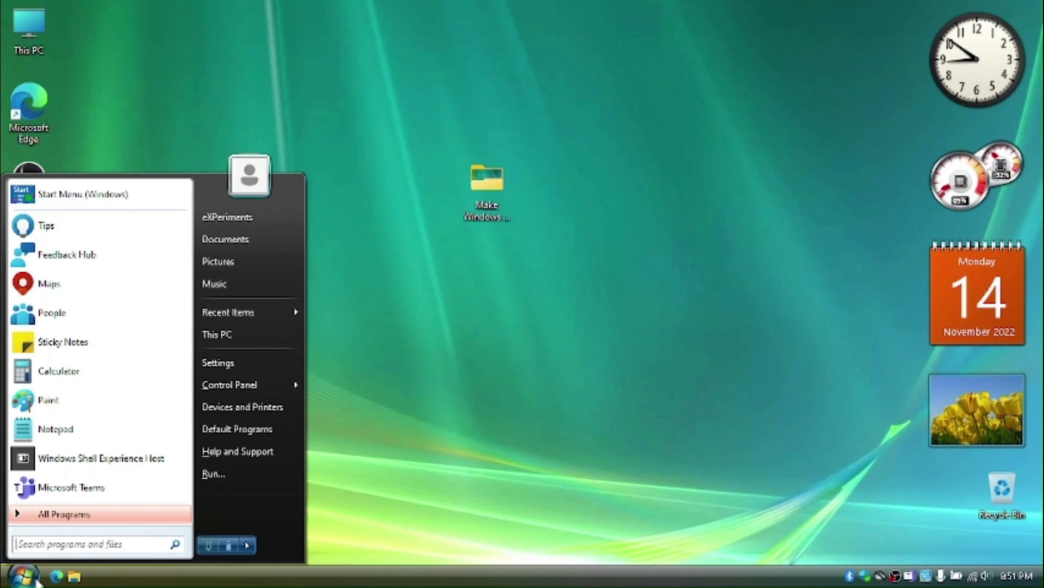
{"action": "left_click_drag", "start_coordinate": [620, 418], "coordinate": [393, 181]}
{"action": "left_click_drag", "start_coordinate": [374, 138], "coordinate": [605, 327]}
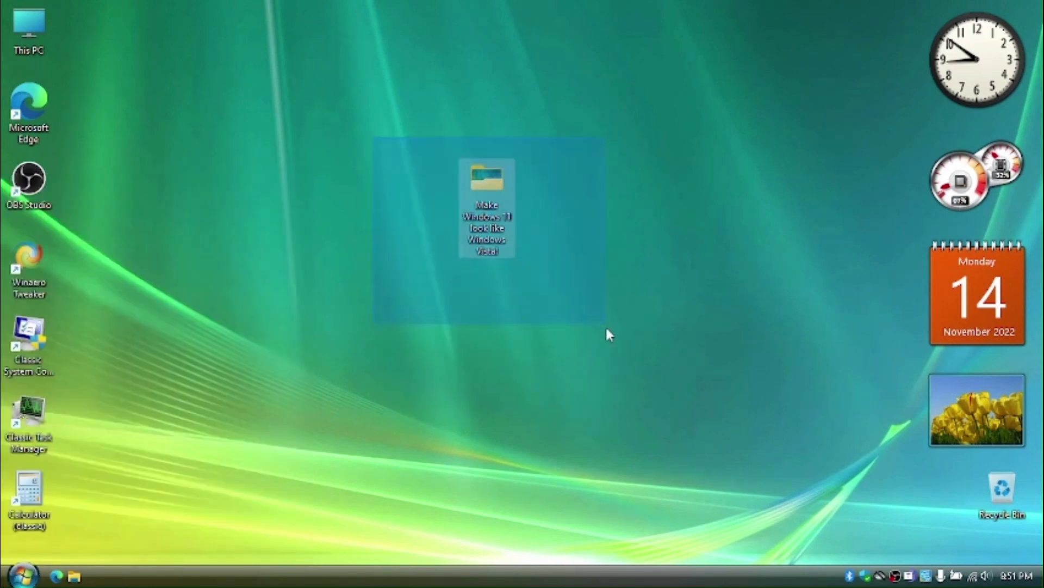
{"action": "left_click", "coordinate": [36, 574]}
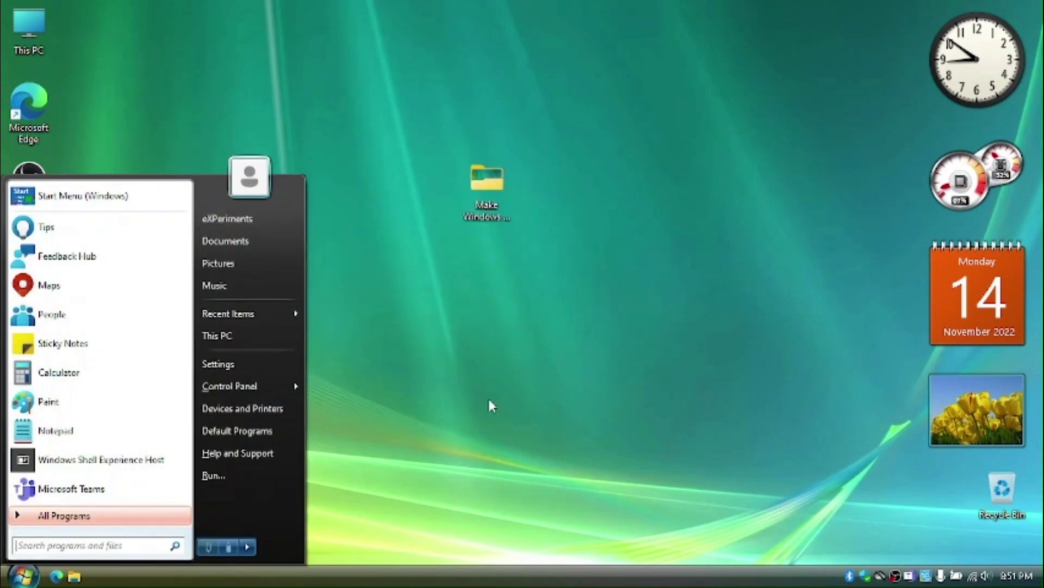
{"action": "left_click", "coordinate": [511, 400]}
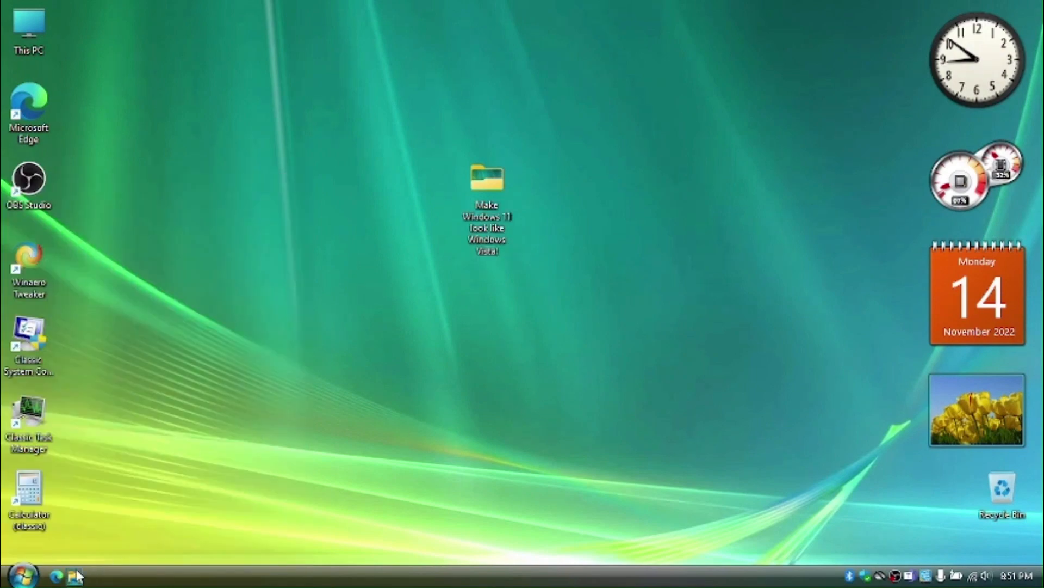
{"action": "left_click", "coordinate": [30, 44]}
{"action": "double_click", "coordinate": [30, 48]}
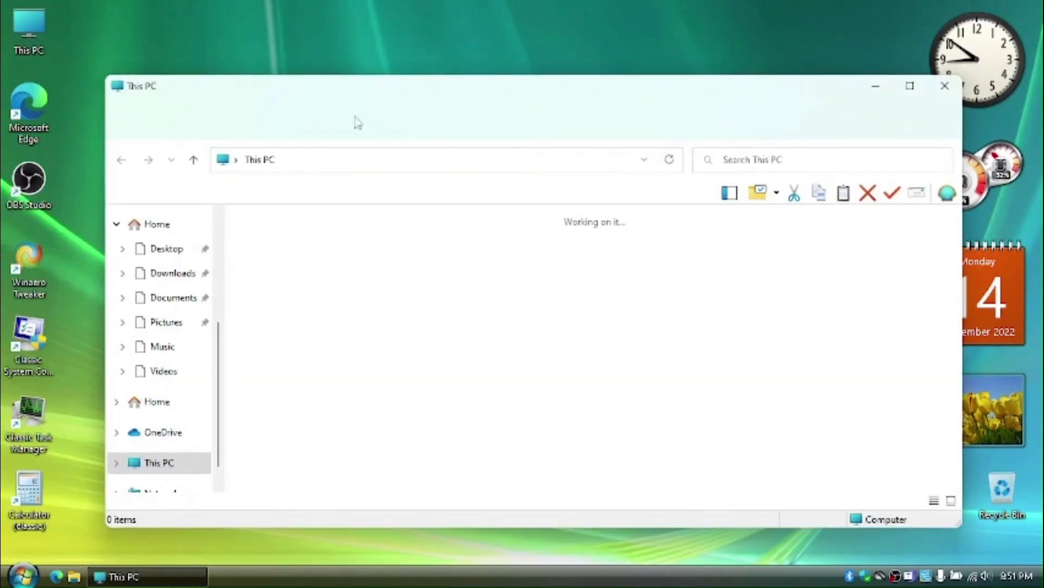
{"action": "left_click_drag", "start_coordinate": [667, 89], "coordinate": [514, 89]}
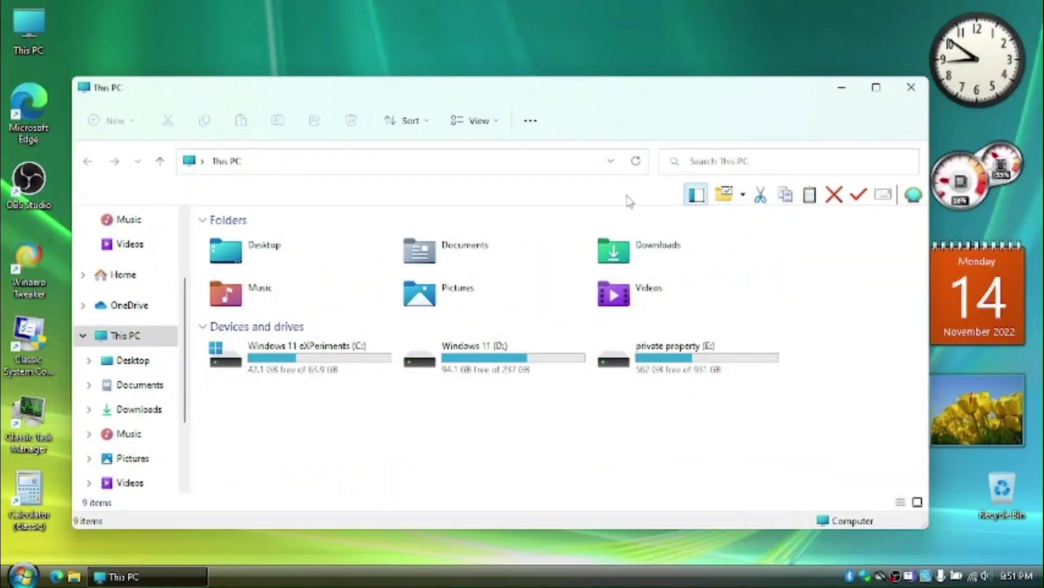
{"action": "left_click", "coordinate": [911, 88]}
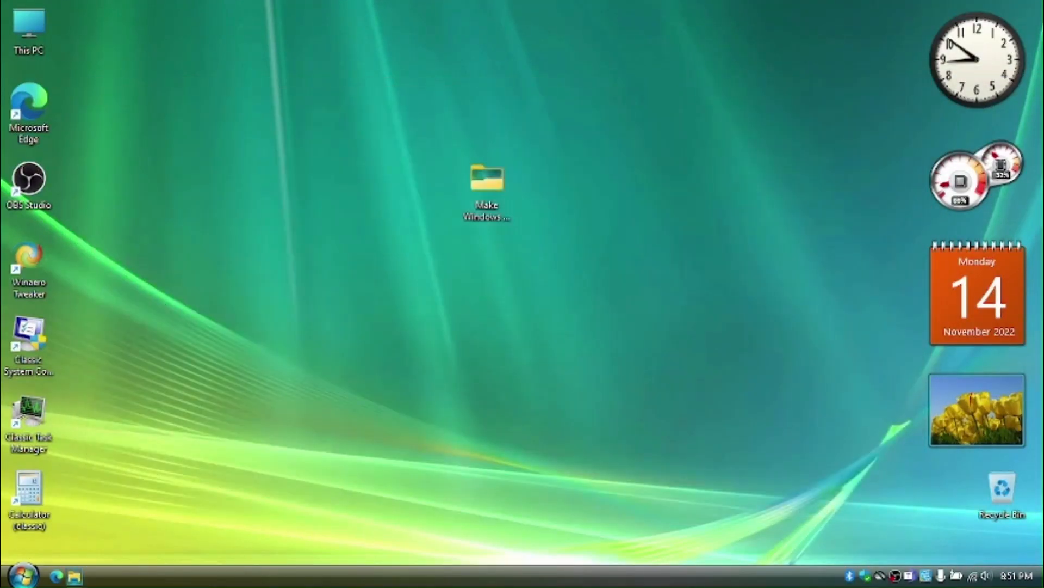
{"action": "left_click", "coordinate": [25, 577]}
{"action": "left_click", "coordinate": [573, 389]}
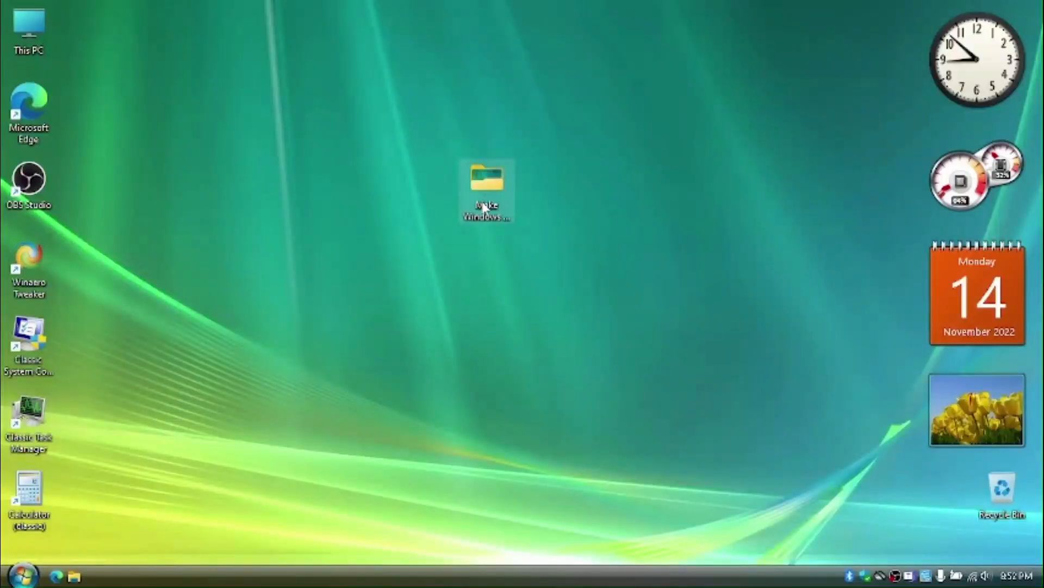
Step: Open the Windows Vista sounds folder inside "Make Windows 11 look like Windows Vista!" and minimize its window
{"action": "double_click", "coordinate": [486, 200]}
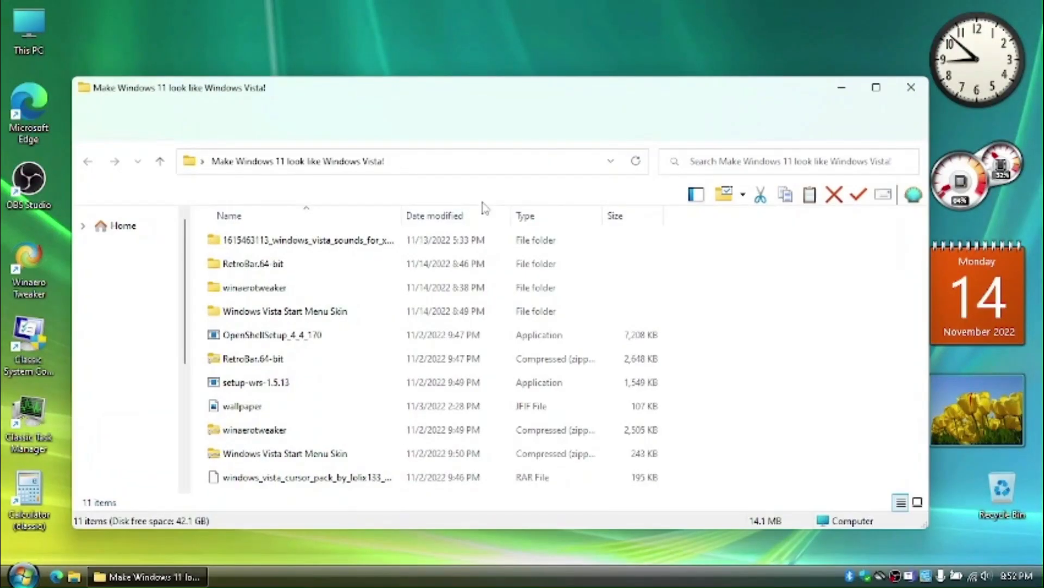
{"action": "double_click", "coordinate": [333, 242]}
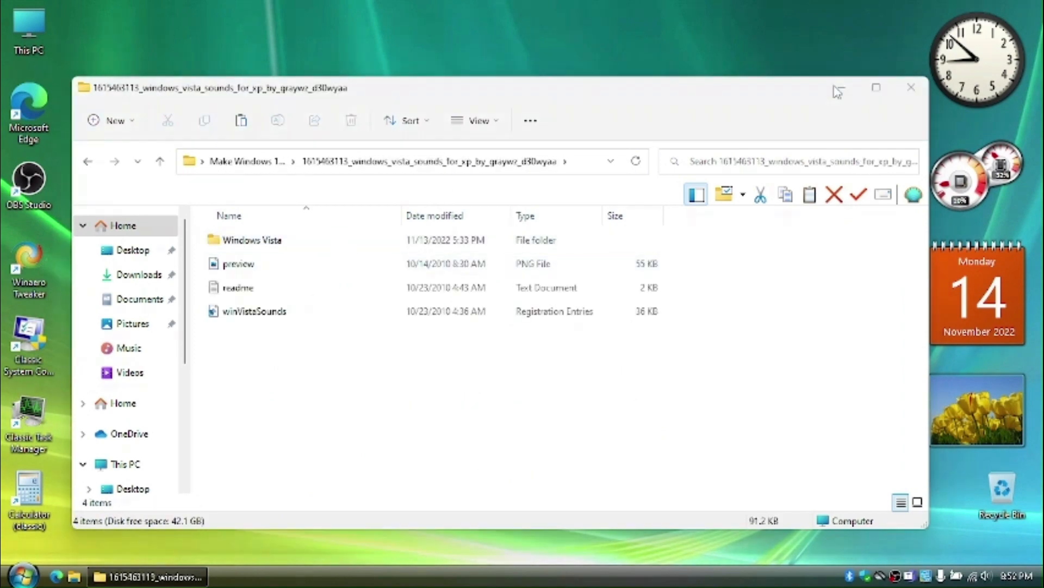
{"action": "left_click", "coordinate": [834, 86]}
Step: Search the start menu for "change sy" and open Change system sounds
{"action": "key", "text": "super"}
{"action": "type", "text": "so"}
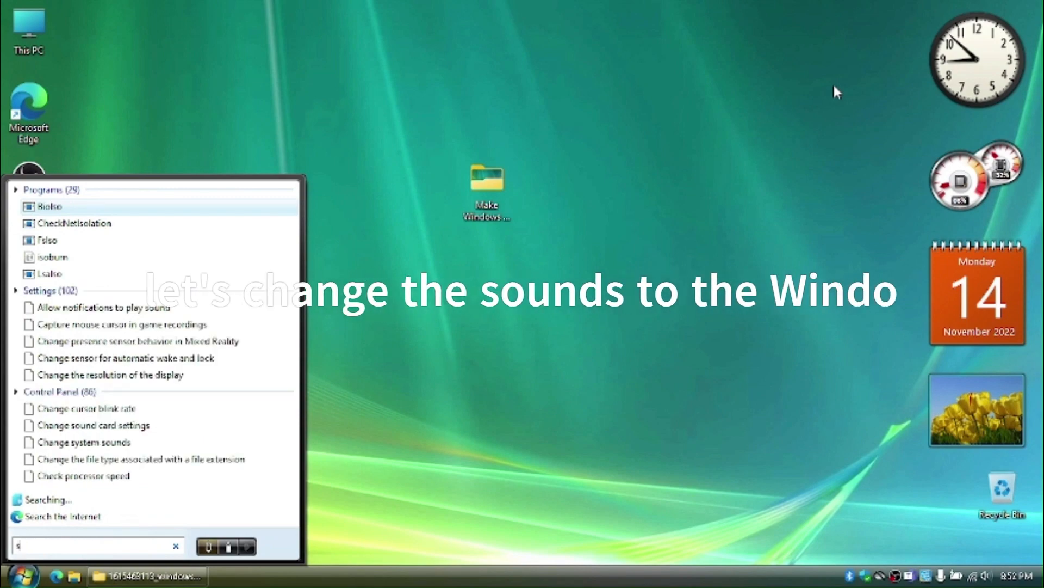
{"action": "key", "text": "BackSpace"}
{"action": "key", "text": "BackSpace"}
{"action": "type", "text": "change"}
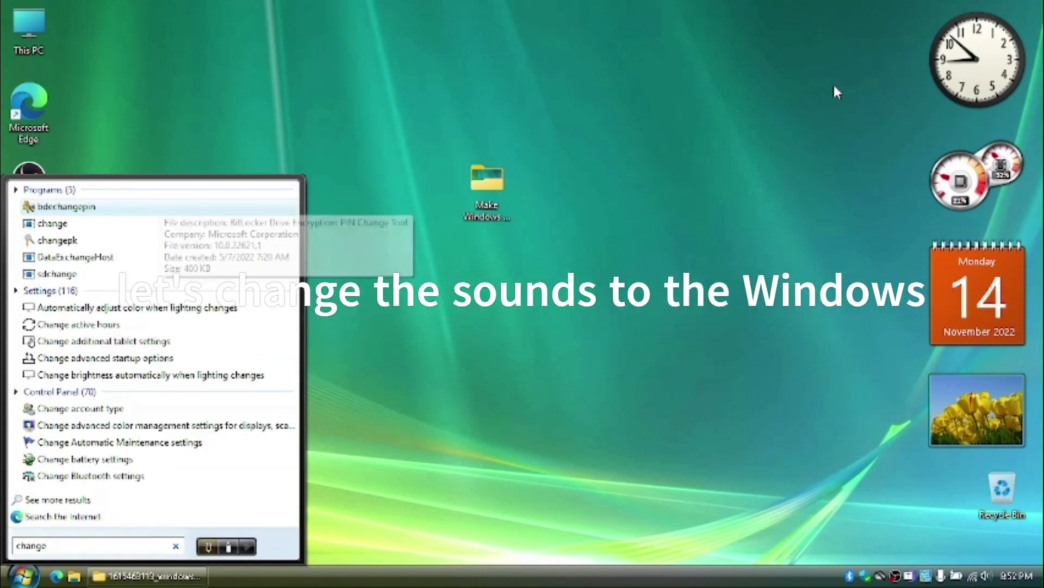
{"action": "type", "text": " sy"}
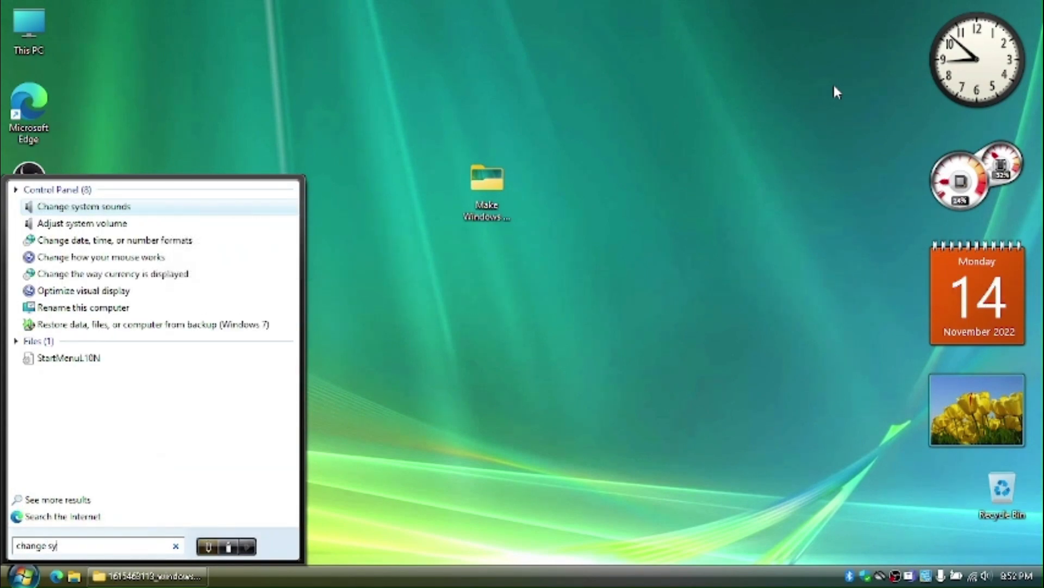
{"action": "key", "text": "Return"}
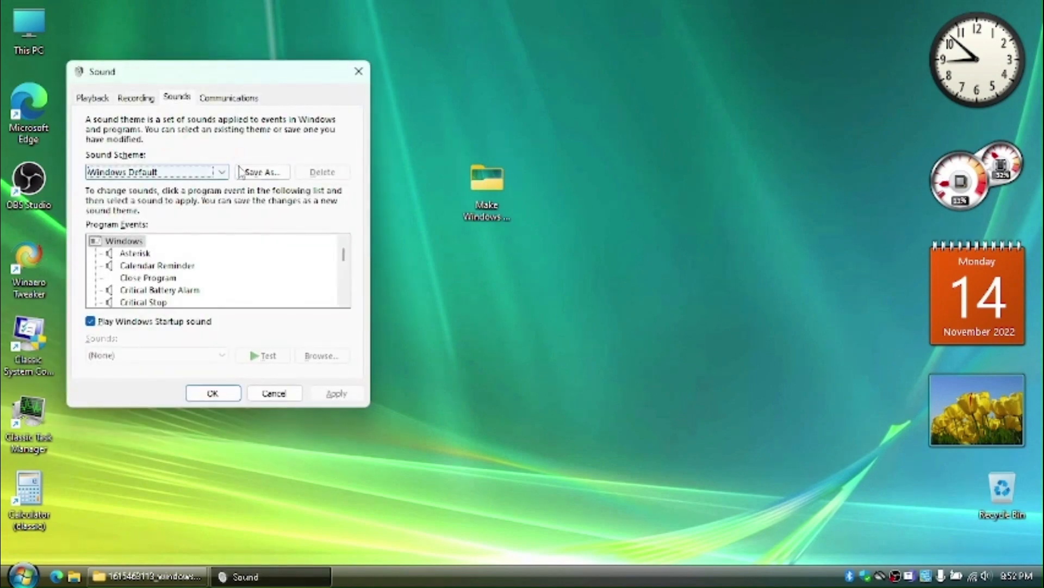
Step: Open the Windows Vista subfolder of the sounds folder, widen its Name column and place the window beside the Sound dialog
{"action": "left_click", "coordinate": [147, 576]}
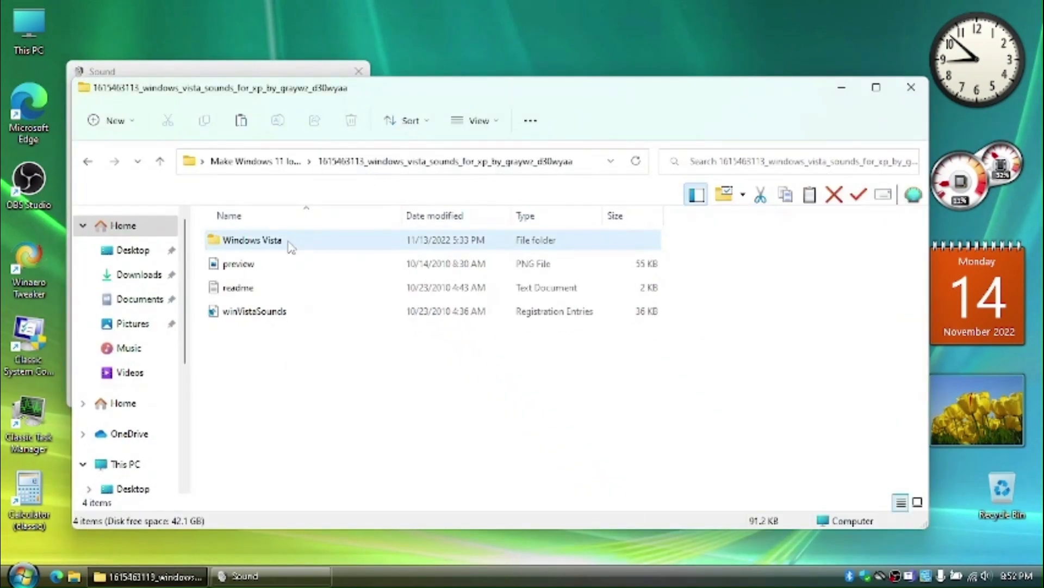
{"action": "double_click", "coordinate": [292, 243]}
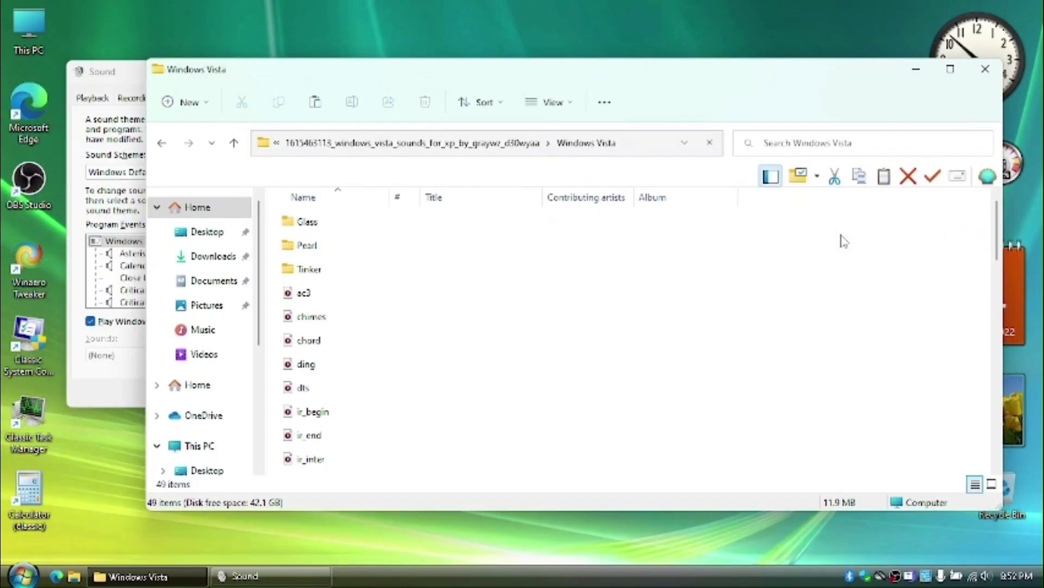
{"action": "left_click_drag", "start_coordinate": [528, 82], "coordinate": [807, 69]}
{"action": "left_click_drag", "start_coordinate": [602, 203], "coordinate": [873, 205]}
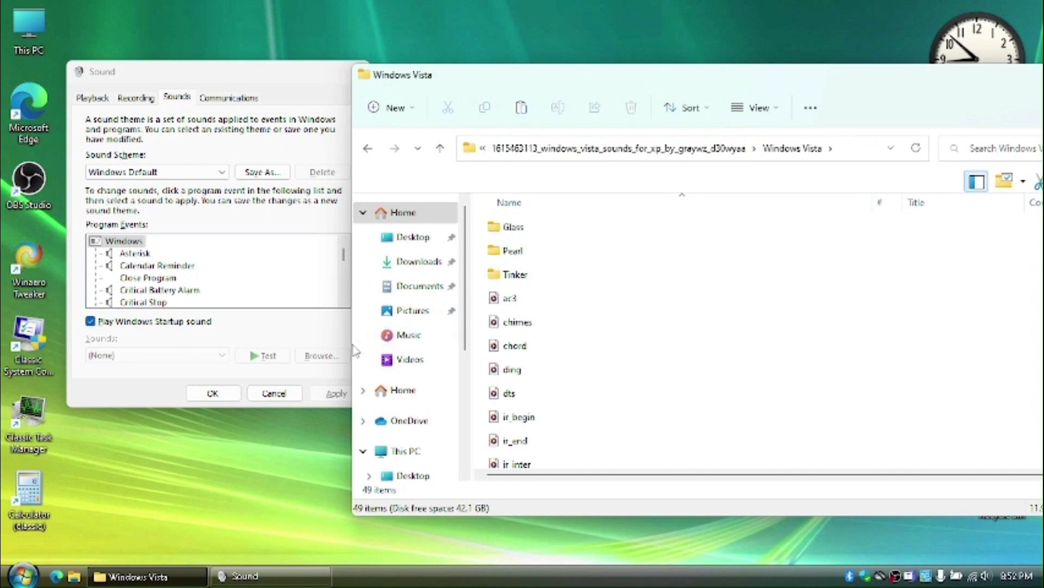
{"action": "left_click_drag", "start_coordinate": [569, 85], "coordinate": [748, 48]}
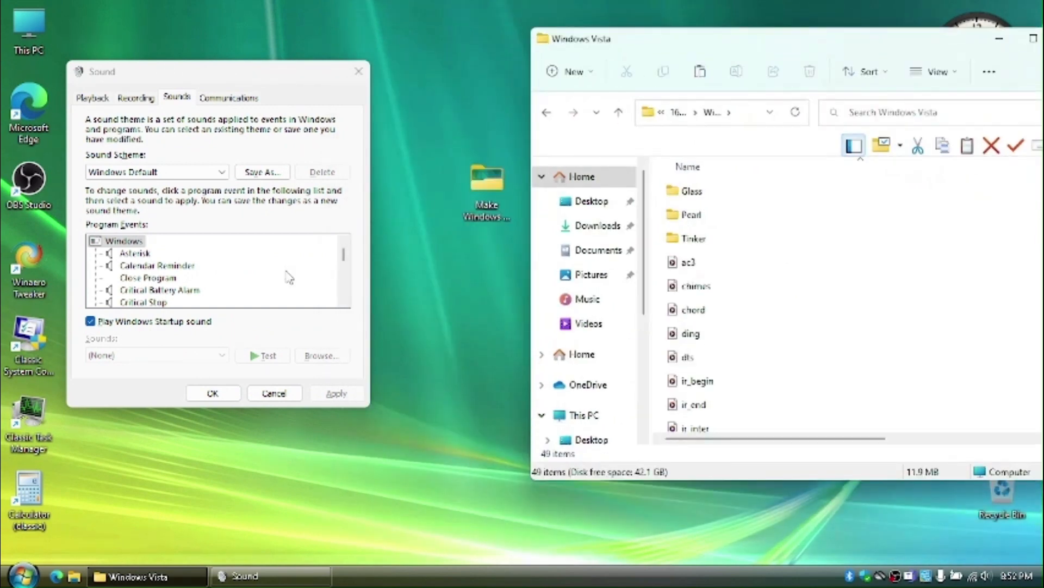
Step: Look through the Vista sound files, show them as large thumbnails and reposition the folder window fully on screen
{"action": "scroll", "coordinate": [760, 231], "scroll_direction": "down", "scroll_amount": 8}
{"action": "scroll", "coordinate": [760, 231], "scroll_direction": "down", "scroll_amount": 6}
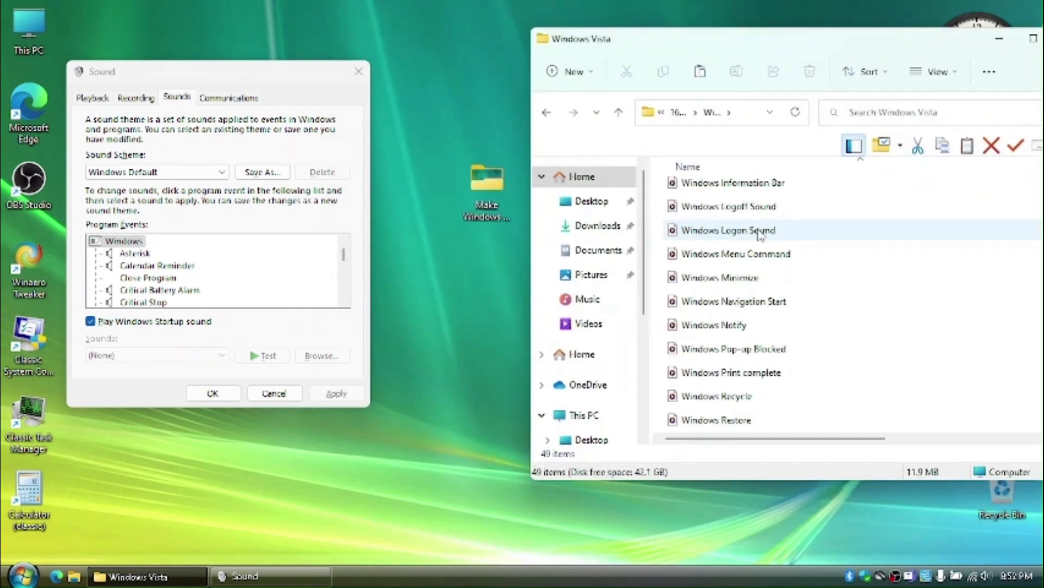
{"action": "scroll", "coordinate": [760, 231], "scroll_direction": "up", "scroll_amount": 12}
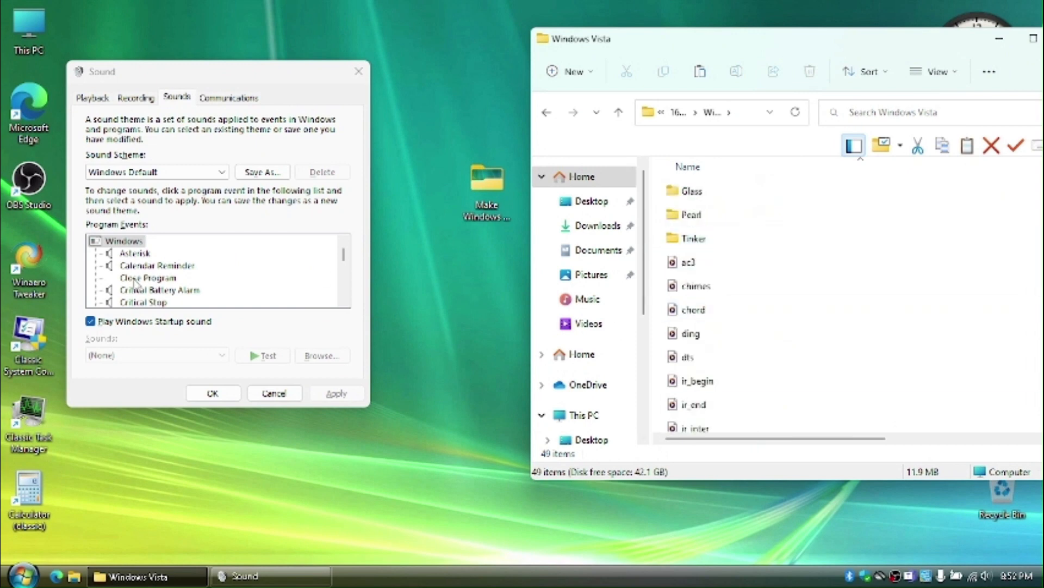
{"action": "left_click_drag", "start_coordinate": [742, 40], "coordinate": [623, 40]}
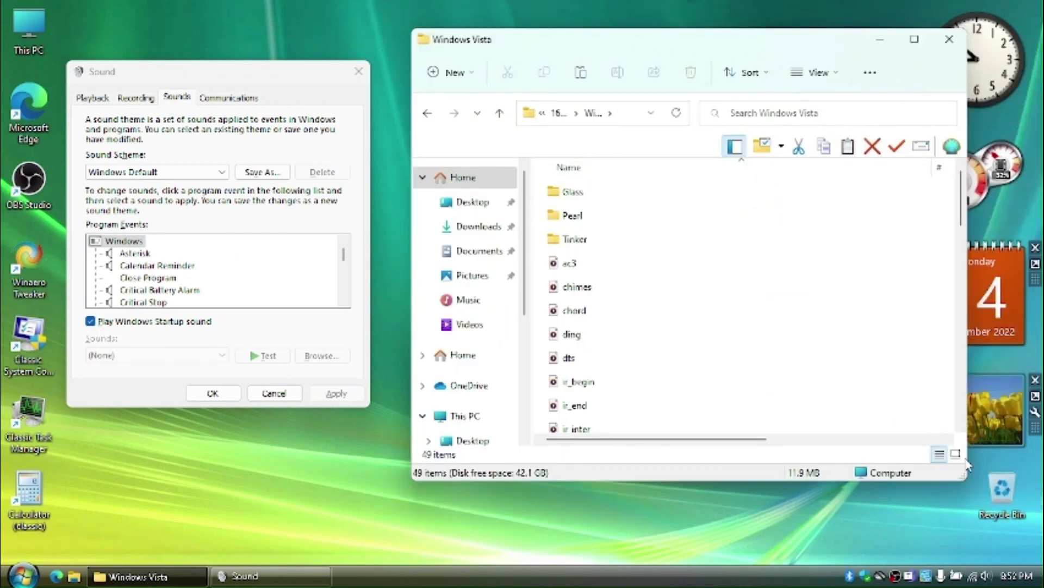
{"action": "left_click", "coordinate": [957, 454]}
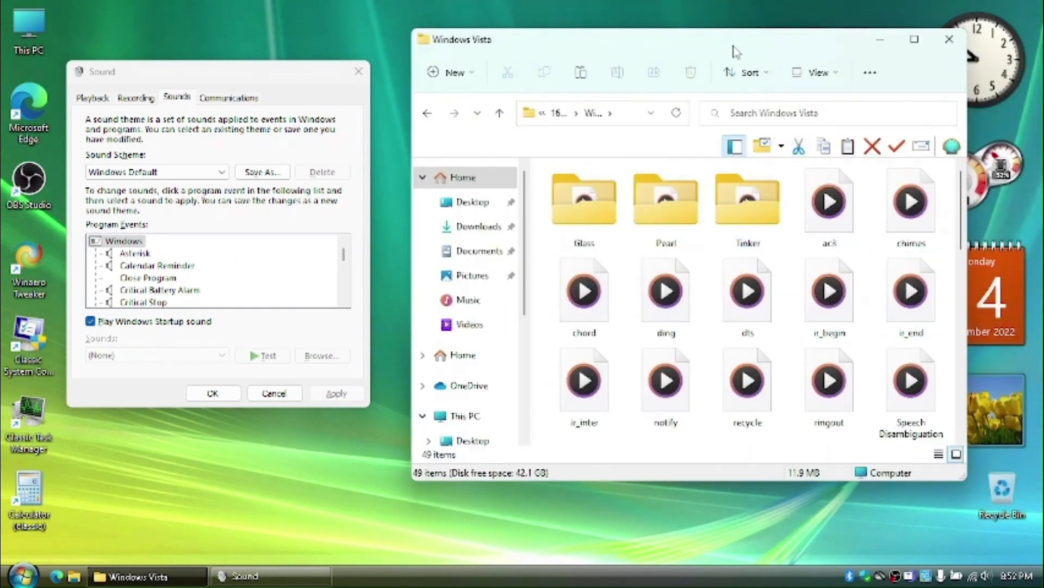
{"action": "left_click_drag", "start_coordinate": [733, 46], "coordinate": [798, 40]}
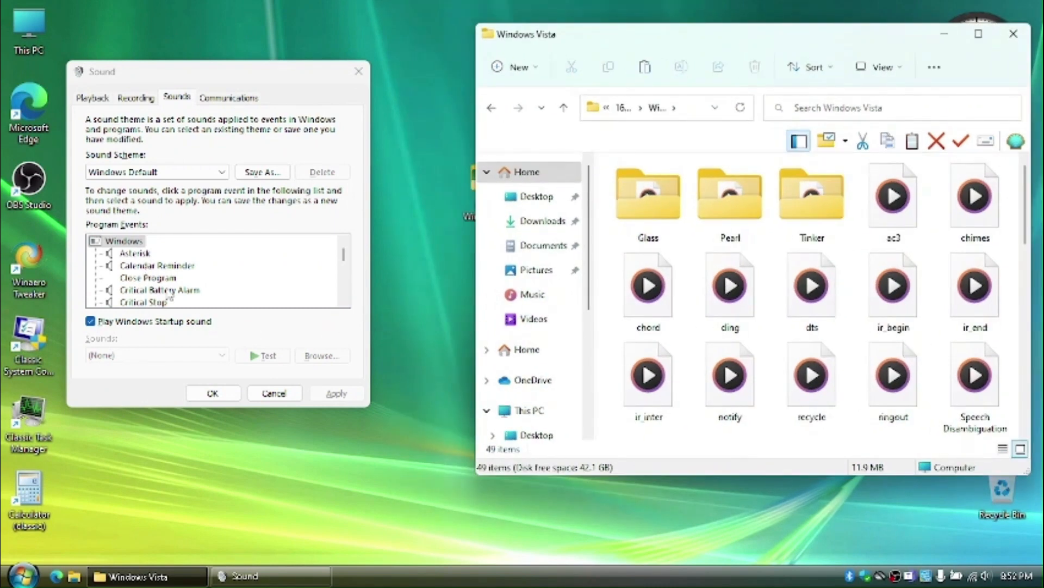
Step: Assign the recycle sound from the Windows Vista folder to the Empty Recycle Bin event
{"action": "scroll", "coordinate": [166, 288], "scroll_direction": "down", "scroll_amount": 10}
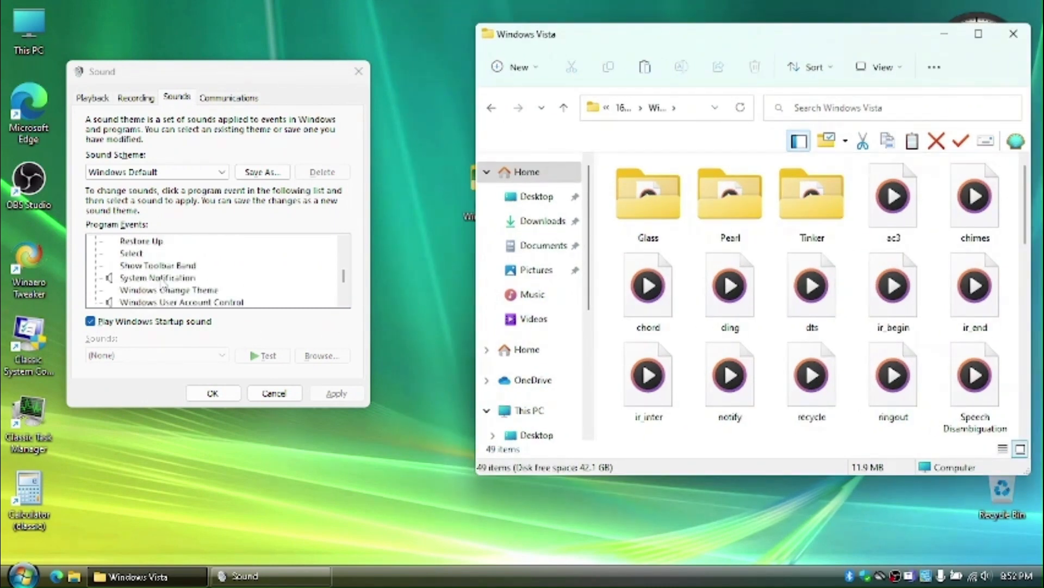
{"action": "scroll", "coordinate": [166, 283], "scroll_direction": "down", "scroll_amount": 5}
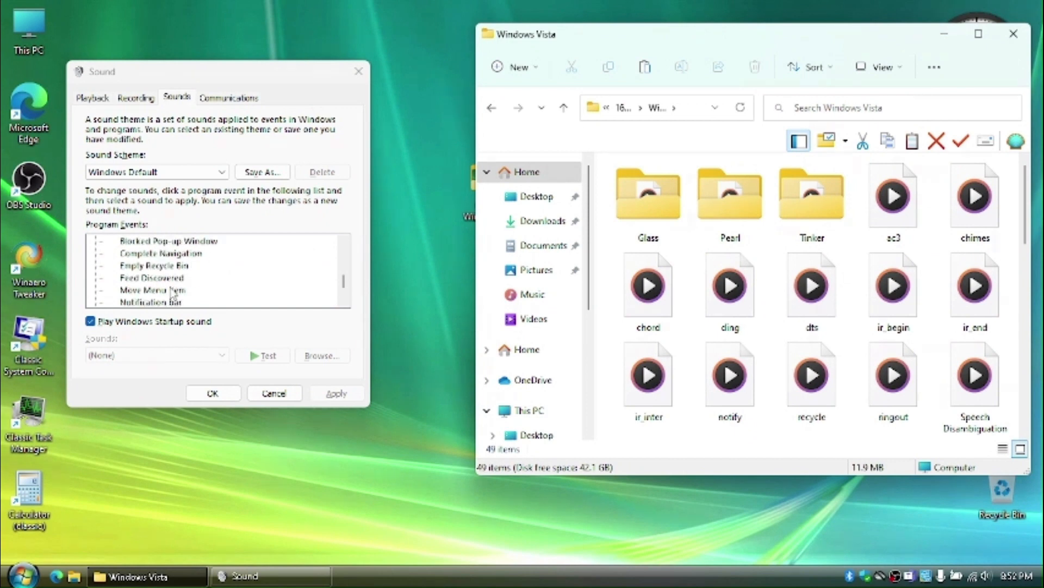
{"action": "left_click", "coordinate": [174, 266]}
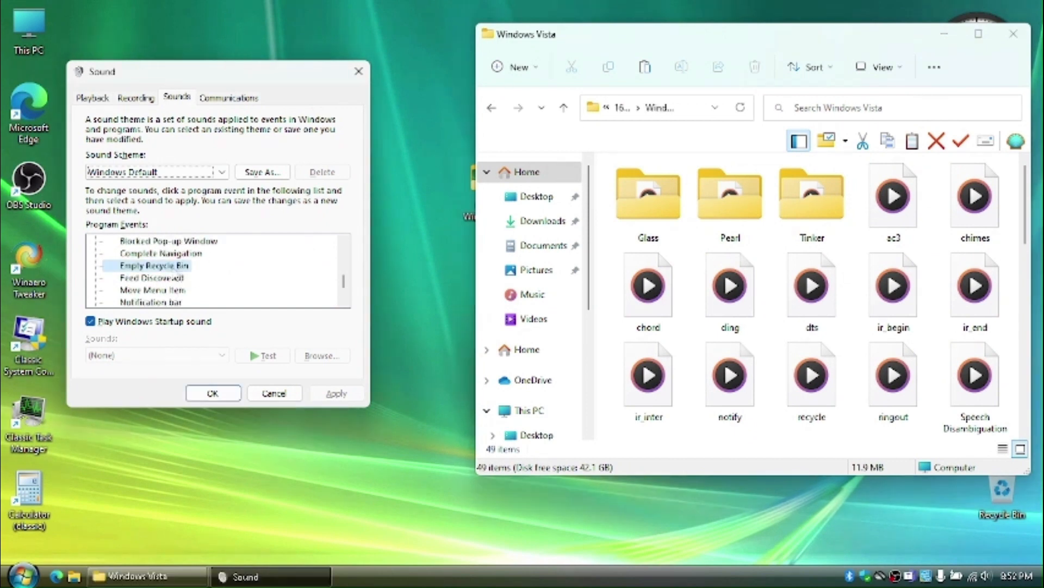
{"action": "left_click", "coordinate": [300, 355]}
{"action": "left_click", "coordinate": [319, 126]}
{"action": "key", "text": "ctrl+v"}
{"action": "key", "text": "Return"}
{"action": "scroll", "coordinate": [278, 272], "scroll_direction": "down", "scroll_amount": 4}
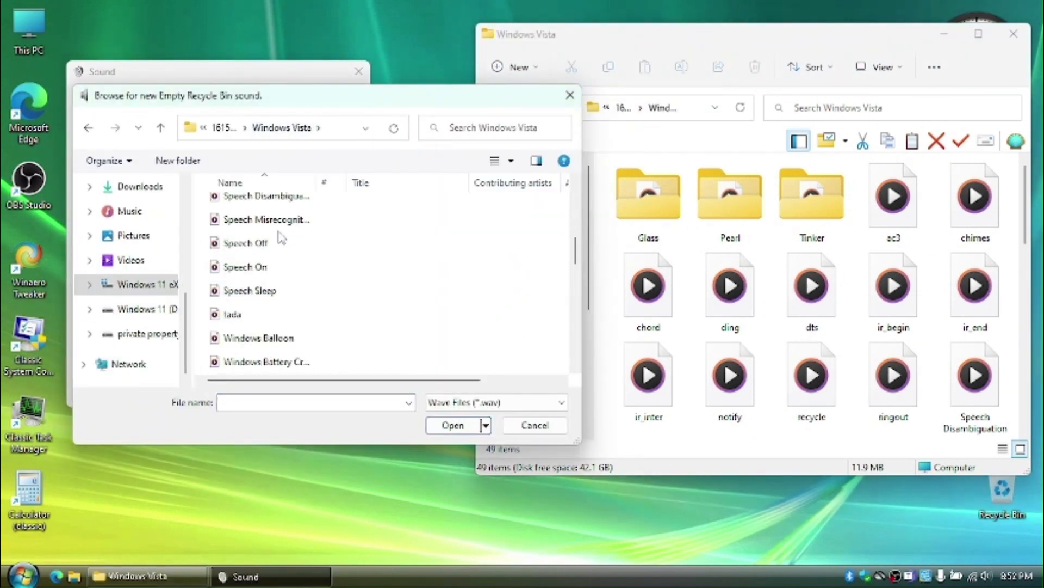
{"action": "scroll", "coordinate": [277, 234], "scroll_direction": "up", "scroll_amount": 1}
{"action": "left_click", "coordinate": [276, 228]}
Step: Assign the Windows User Account Control sound from the Windows Vista folder to the Windows User Account Control event
{"action": "scroll", "coordinate": [167, 272], "scroll_direction": "up", "scroll_amount": 7}
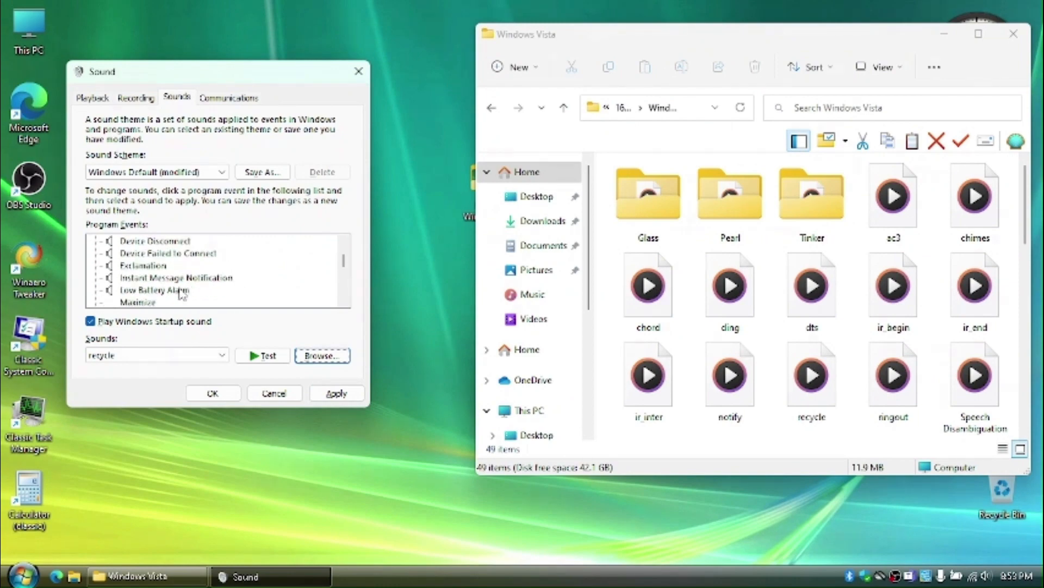
{"action": "scroll", "coordinate": [185, 296], "scroll_direction": "down", "scroll_amount": 12}
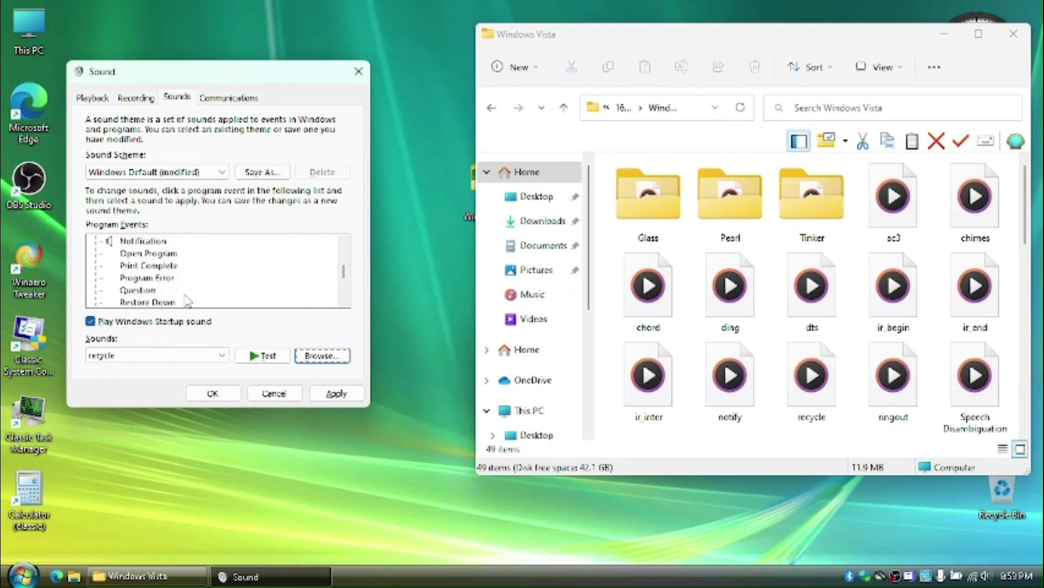
{"action": "scroll", "coordinate": [186, 280], "scroll_direction": "up", "scroll_amount": 3}
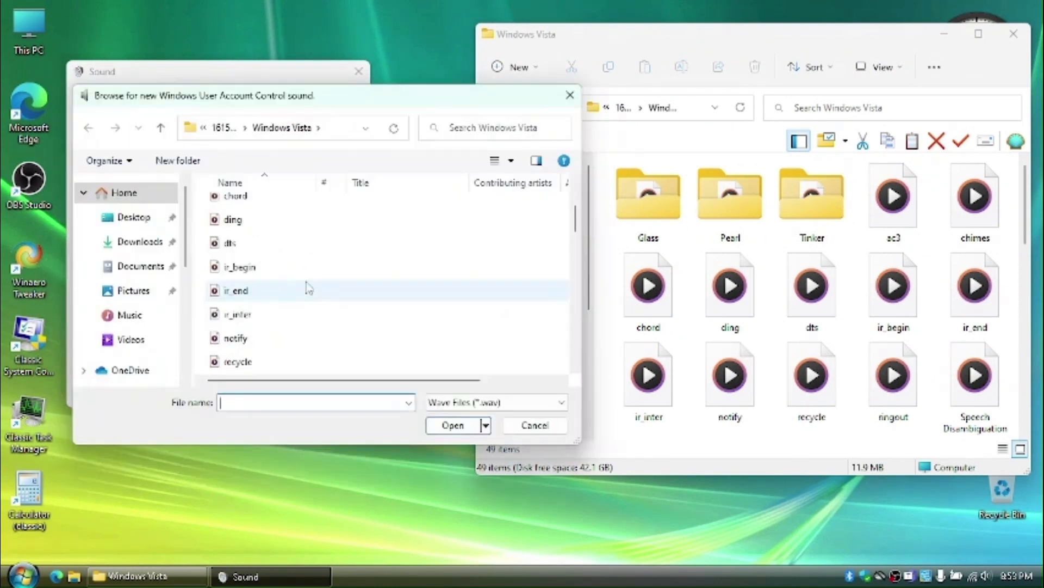
{"action": "scroll", "coordinate": [306, 285], "scroll_direction": "down", "scroll_amount": 9}
{"action": "scroll", "coordinate": [302, 320], "scroll_direction": "up", "scroll_amount": 11}
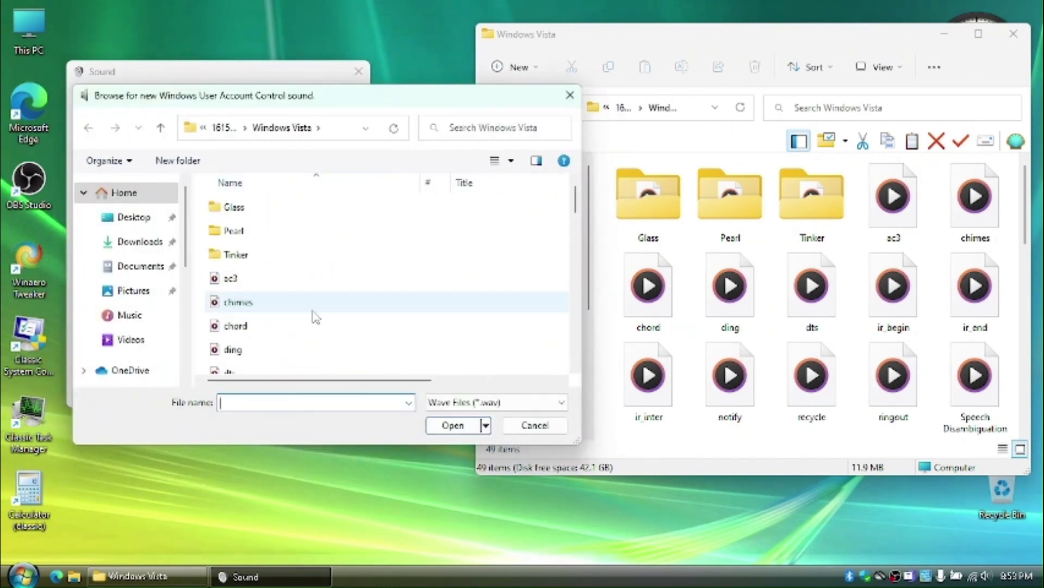
{"action": "scroll", "coordinate": [312, 316], "scroll_direction": "down", "scroll_amount": 14}
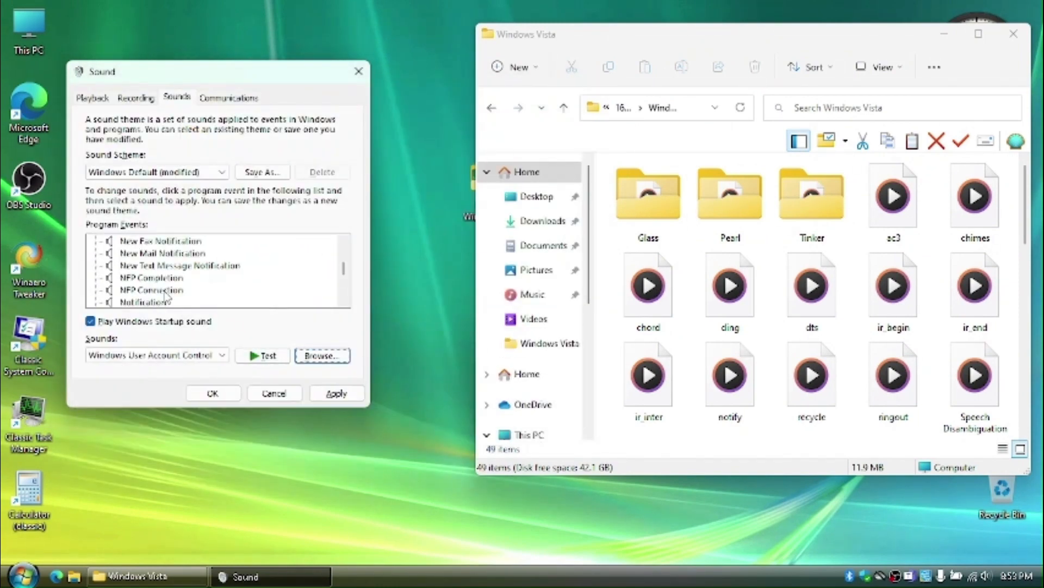
Step: Assign the Windows Hardware Remove sound from the Windows Vista folder to the Device Disconnect event
{"action": "scroll", "coordinate": [163, 282], "scroll_direction": "up", "scroll_amount": 3}
{"action": "left_click", "coordinate": [163, 273]}
{"action": "left_click", "coordinate": [317, 354]}
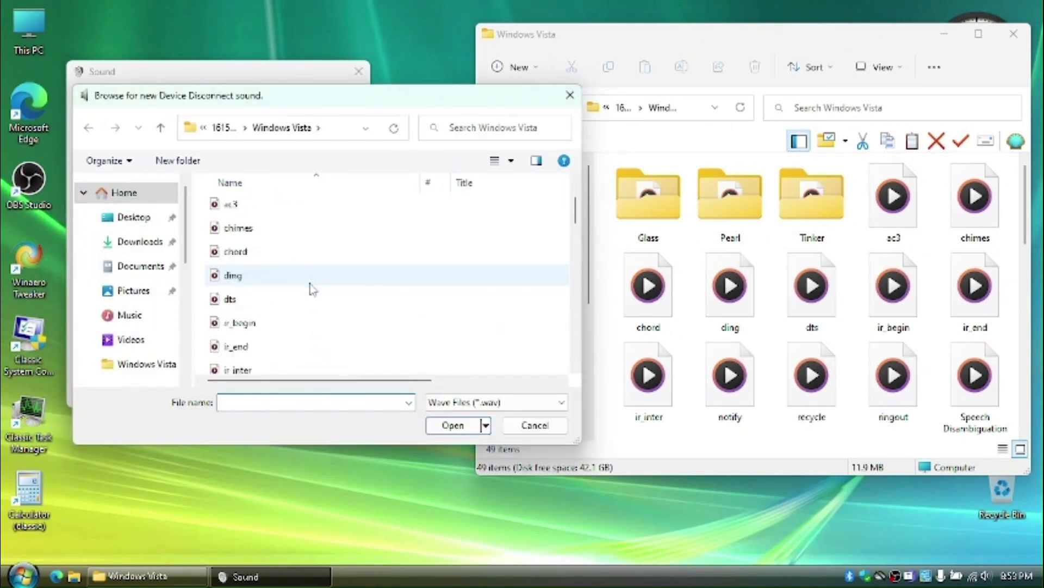
{"action": "scroll", "coordinate": [310, 289], "scroll_direction": "down", "scroll_amount": 8}
{"action": "scroll", "coordinate": [315, 291], "scroll_direction": "down", "scroll_amount": 7}
{"action": "scroll", "coordinate": [327, 245], "scroll_direction": "up", "scroll_amount": 6}
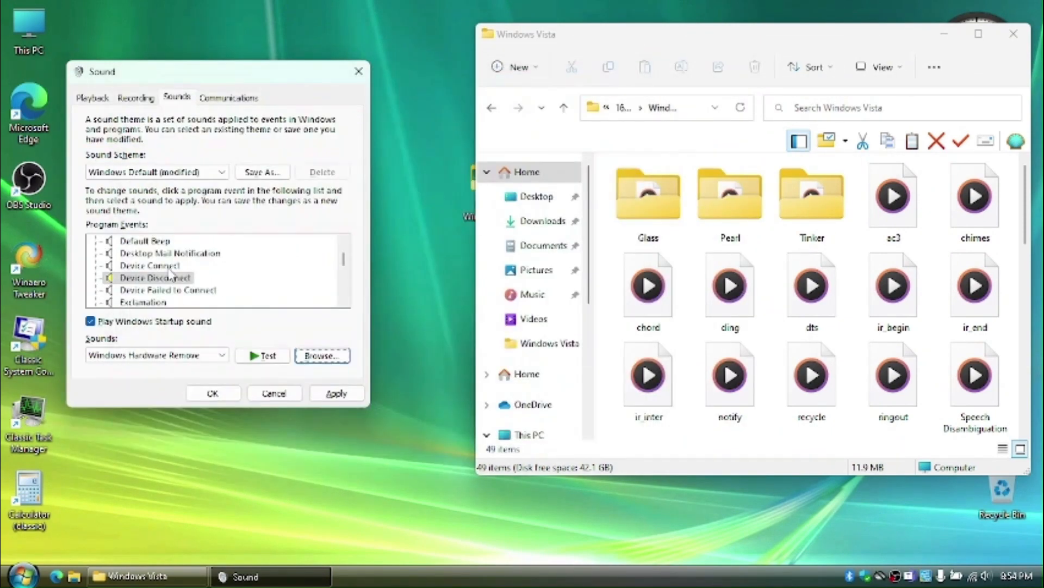
Step: Assign the Windows Battery Low sound from the Windows Vista folder to the Low Battery Alarm event
{"action": "scroll", "coordinate": [372, 310], "scroll_direction": "down", "scroll_amount": 5}
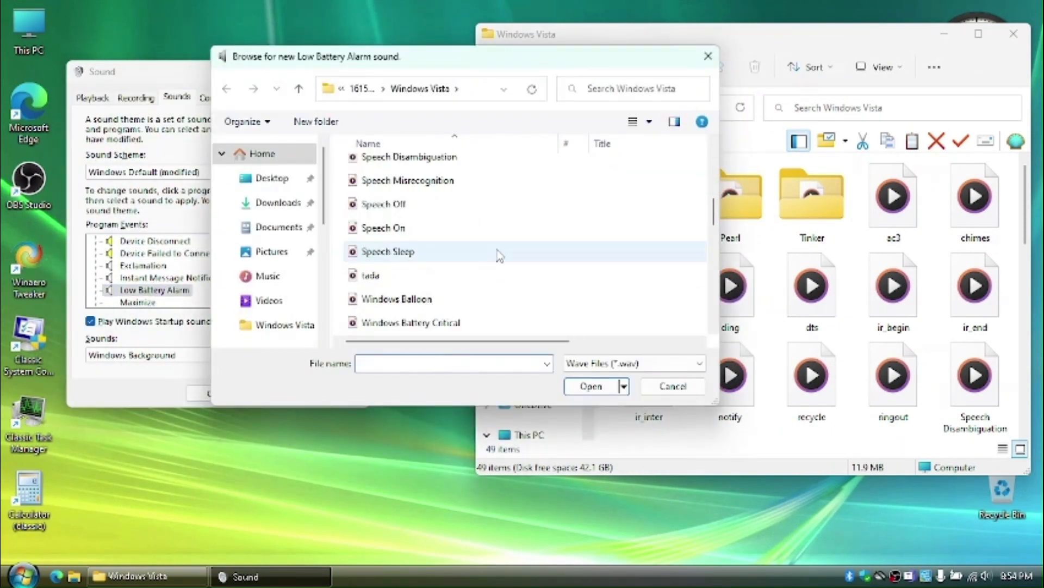
{"action": "scroll", "coordinate": [497, 250], "scroll_direction": "down", "scroll_amount": 2}
{"action": "left_click", "coordinate": [490, 204]}
{"action": "left_click", "coordinate": [590, 388]}
Step: Check the program events list against the Vista sound files for events that still need a sound
{"action": "scroll", "coordinate": [163, 283], "scroll_direction": "down", "scroll_amount": 6}
{"action": "scroll", "coordinate": [209, 294], "scroll_direction": "up", "scroll_amount": 10}
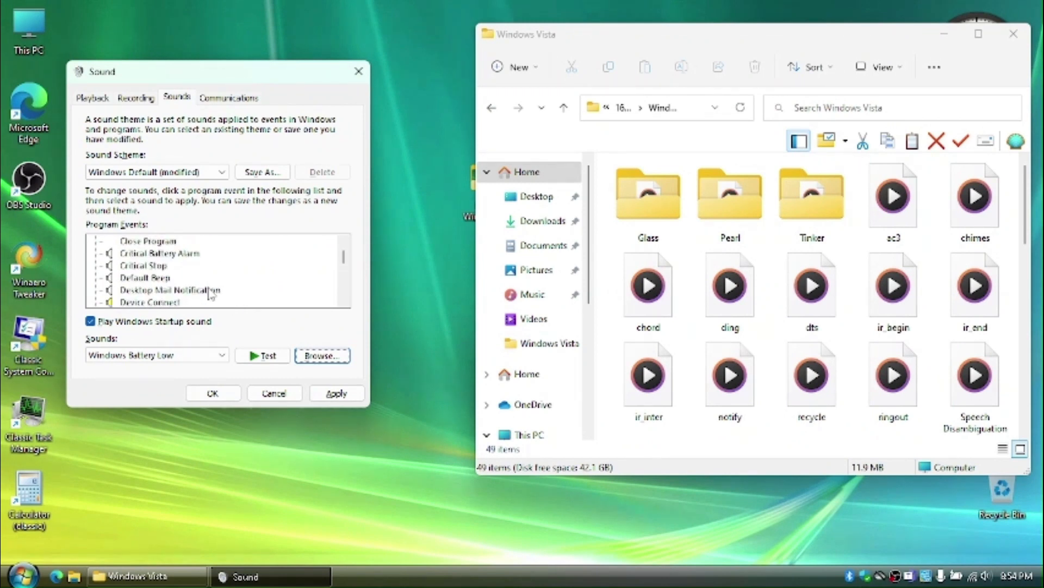
{"action": "scroll", "coordinate": [177, 299], "scroll_direction": "down", "scroll_amount": 1}
{"action": "scroll", "coordinate": [876, 340], "scroll_direction": "down", "scroll_amount": 10}
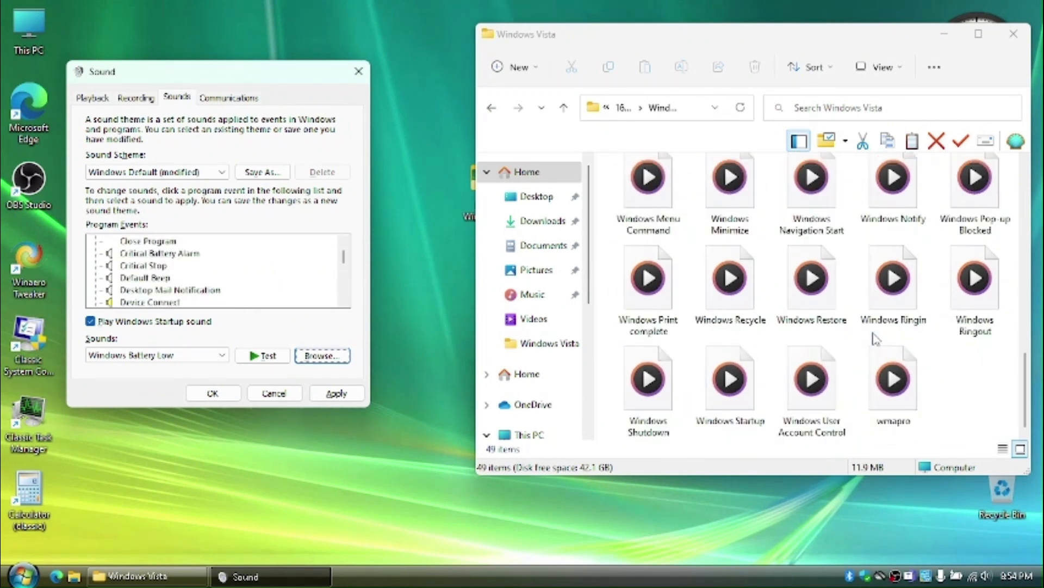
{"action": "scroll", "coordinate": [242, 276], "scroll_direction": "down", "scroll_amount": 10}
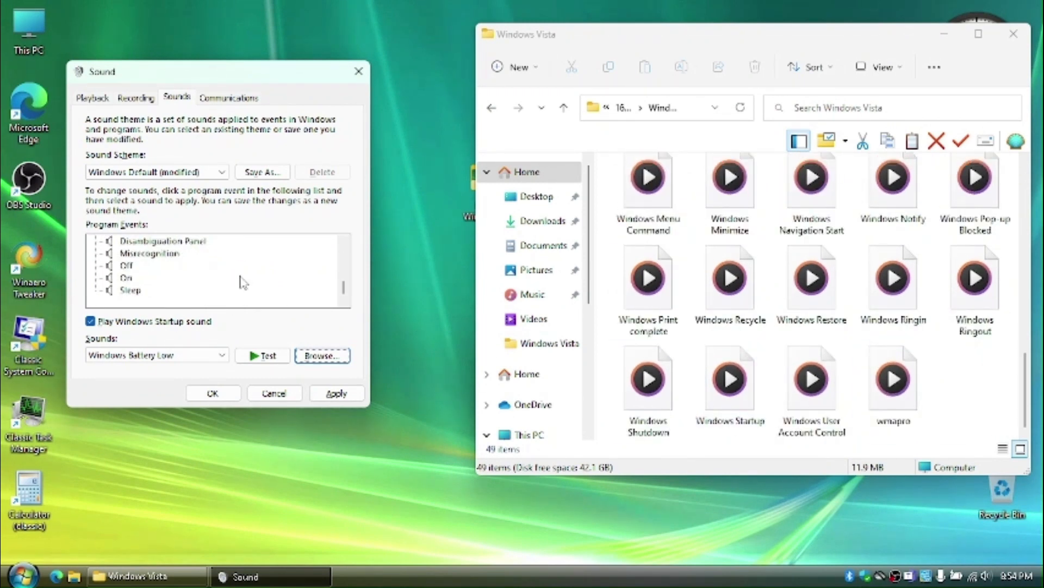
{"action": "scroll", "coordinate": [243, 281], "scroll_direction": "up", "scroll_amount": 15}
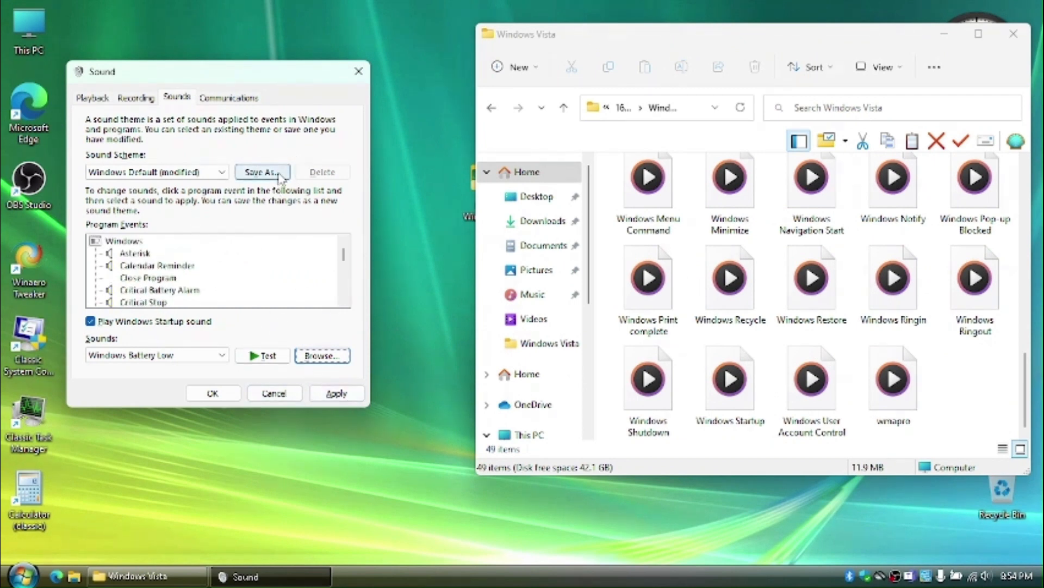
Step: Save the sound scheme as "Windows Vista Sounds", apply it and close the Sound dialog
{"action": "left_click", "coordinate": [280, 174]}
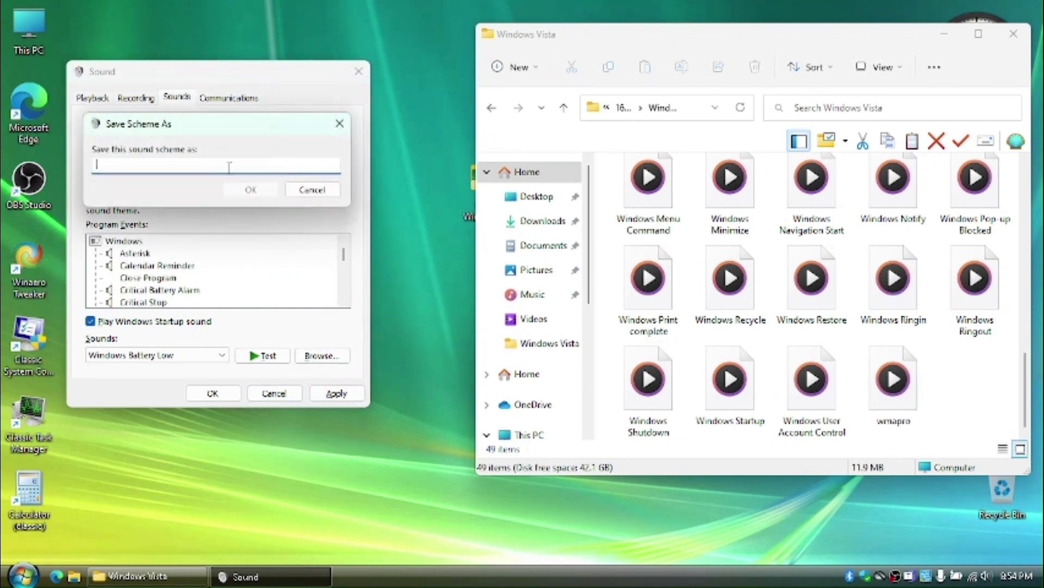
{"action": "type", "text": "Wi"}
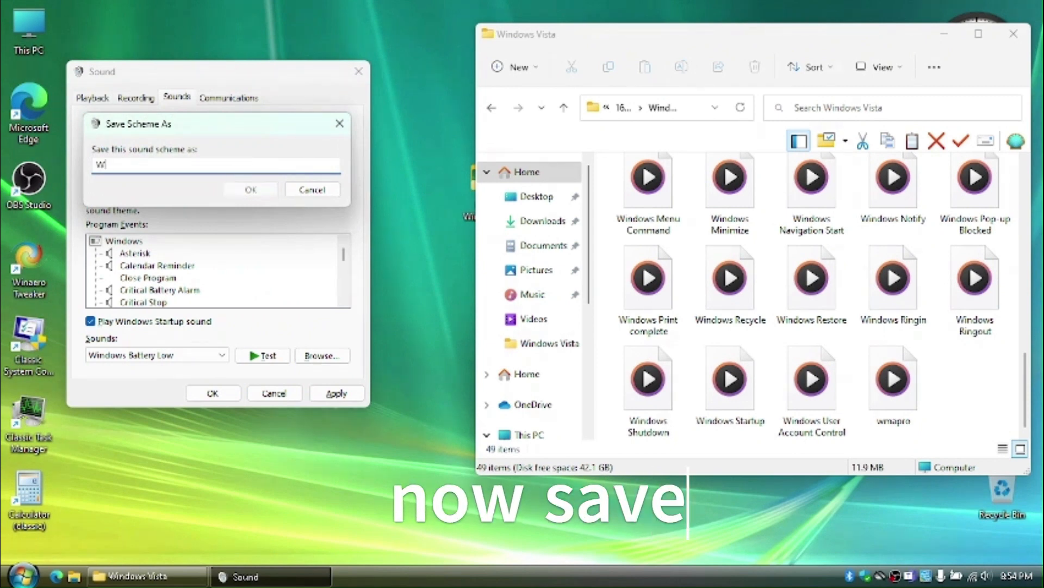
{"action": "type", "text": "ndow"}
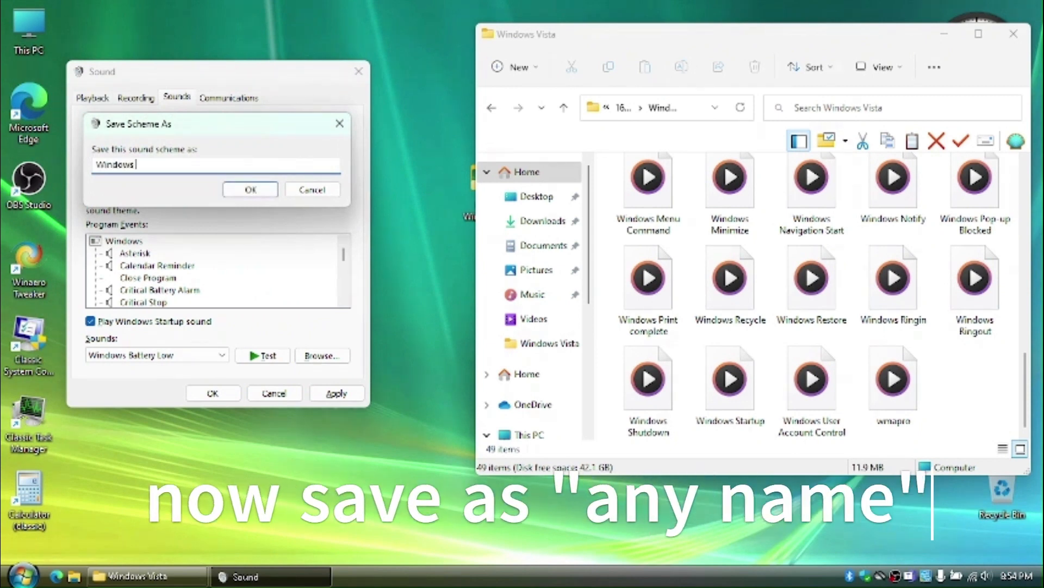
{"action": "type", "text": "sta Sounds"}
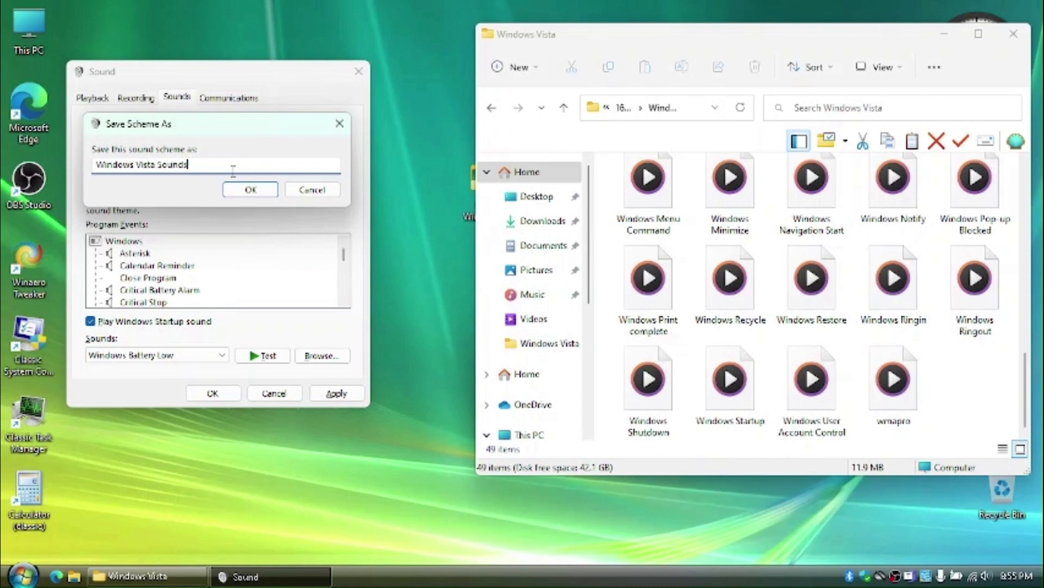
{"action": "left_click", "coordinate": [239, 190]}
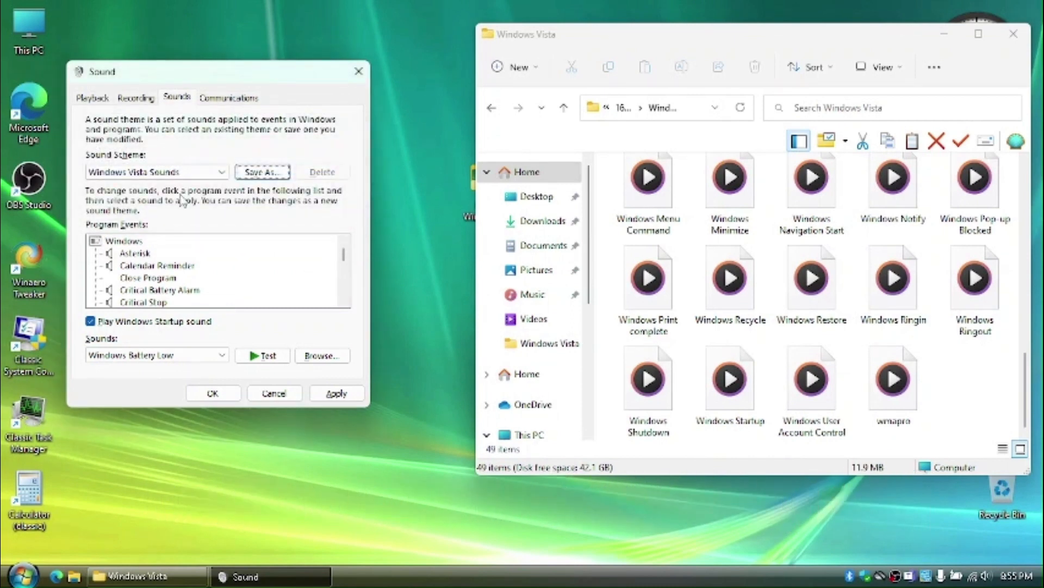
{"action": "left_click", "coordinate": [336, 392]}
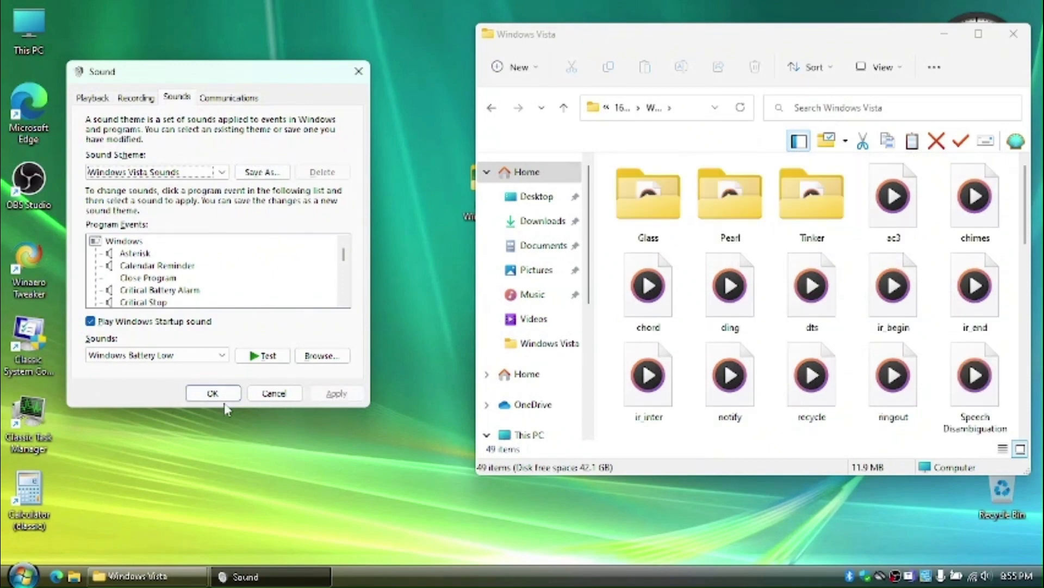
{"action": "left_click", "coordinate": [212, 393]}
Step: Go up from the sounds folder to "Make Windows 11 look like Windows Vista!" and select the Vista cursor pack RAR file
{"action": "left_click_drag", "start_coordinate": [818, 44], "coordinate": [663, 36]}
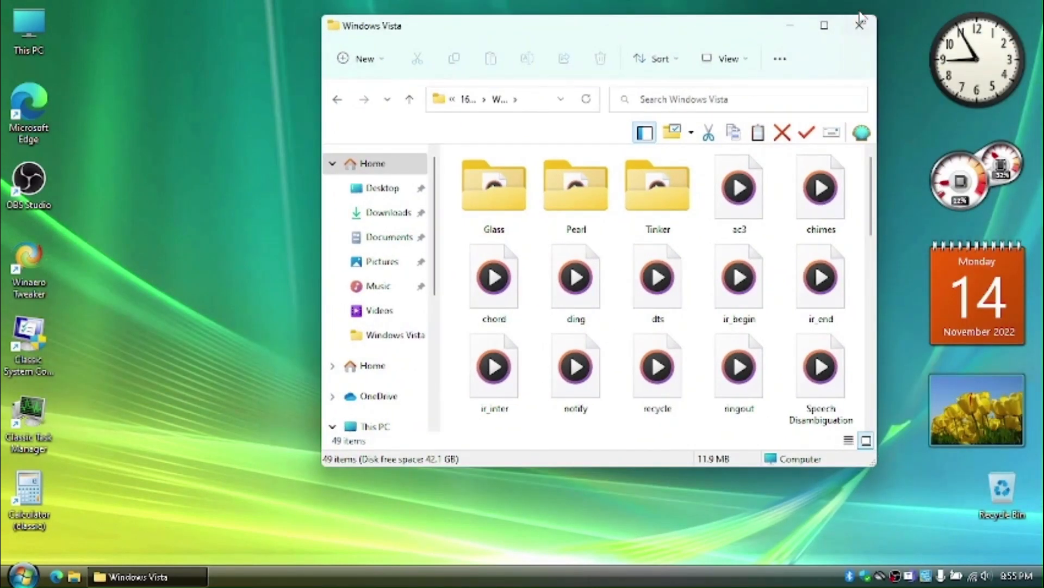
{"action": "left_click", "coordinate": [471, 100]}
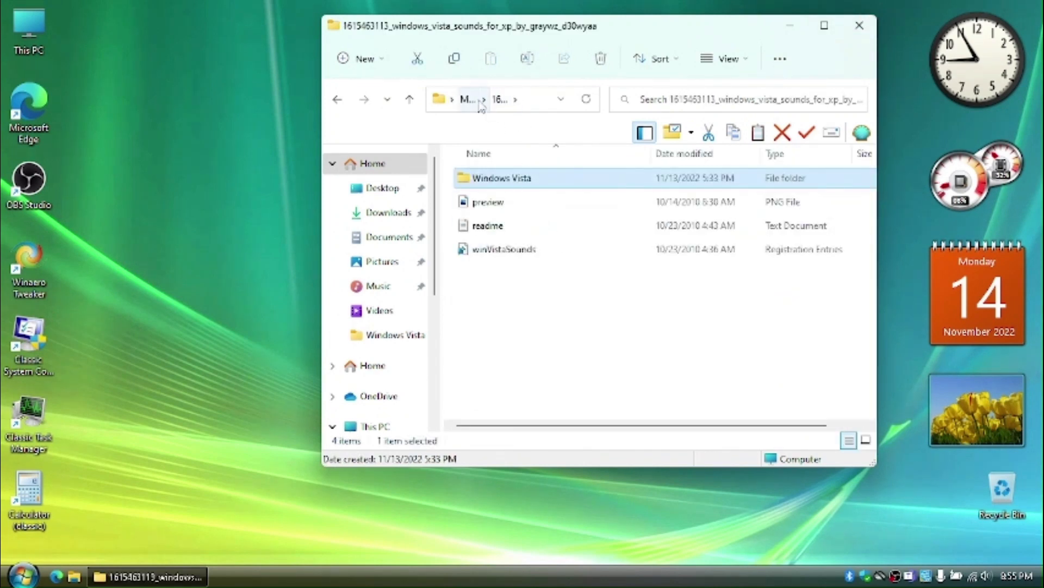
{"action": "left_click", "coordinate": [468, 100]}
{"action": "left_click", "coordinate": [527, 409]}
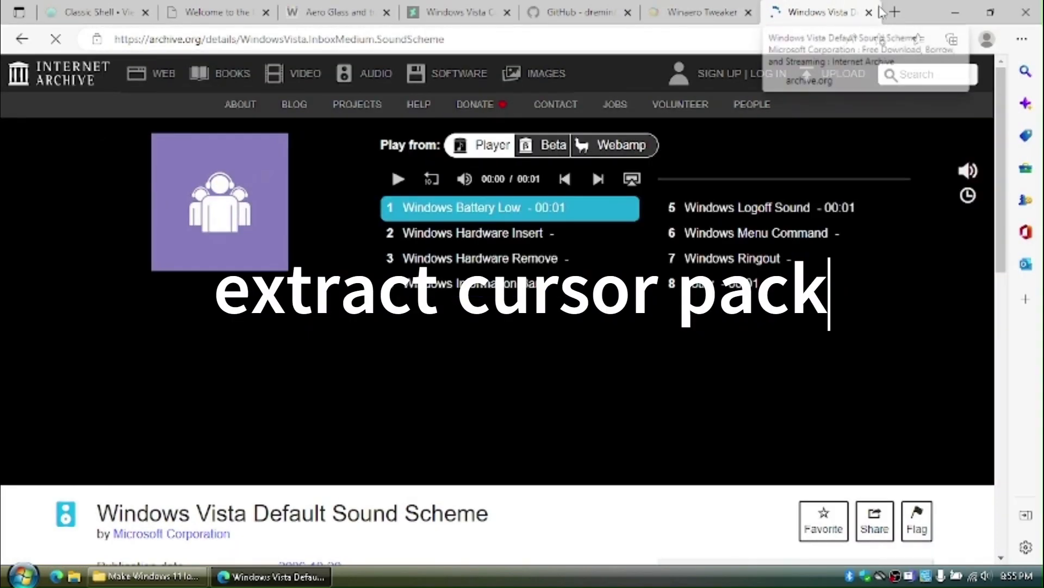
Step: Search the web in a new tab for "7zip download", open the 7-Zip download page and close the search results tab
{"action": "left_click", "coordinate": [896, 12]}
{"action": "type", "text": "7zi"}
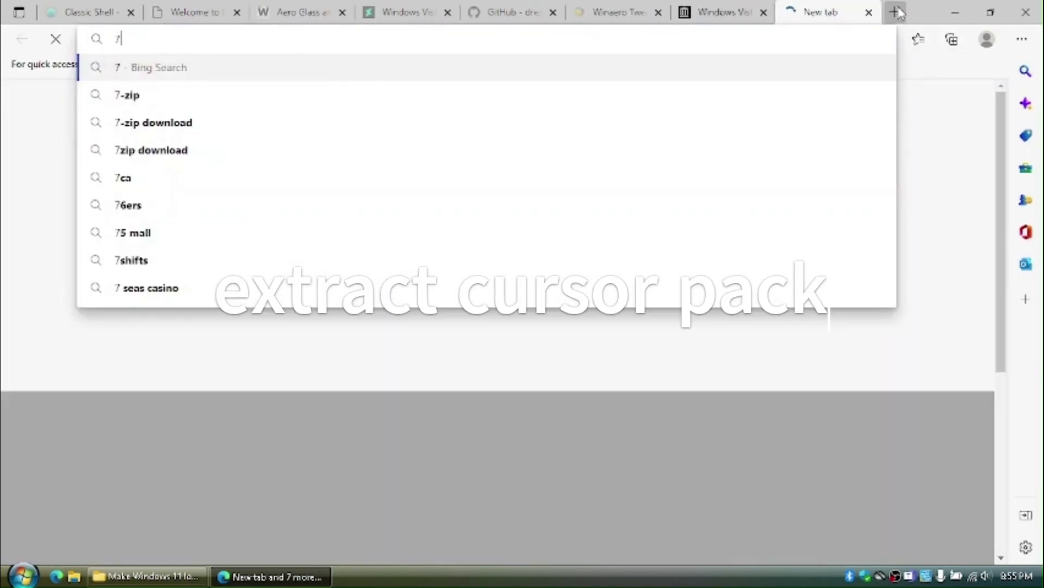
{"action": "key", "text": "Down"}
{"action": "key", "text": "Return"}
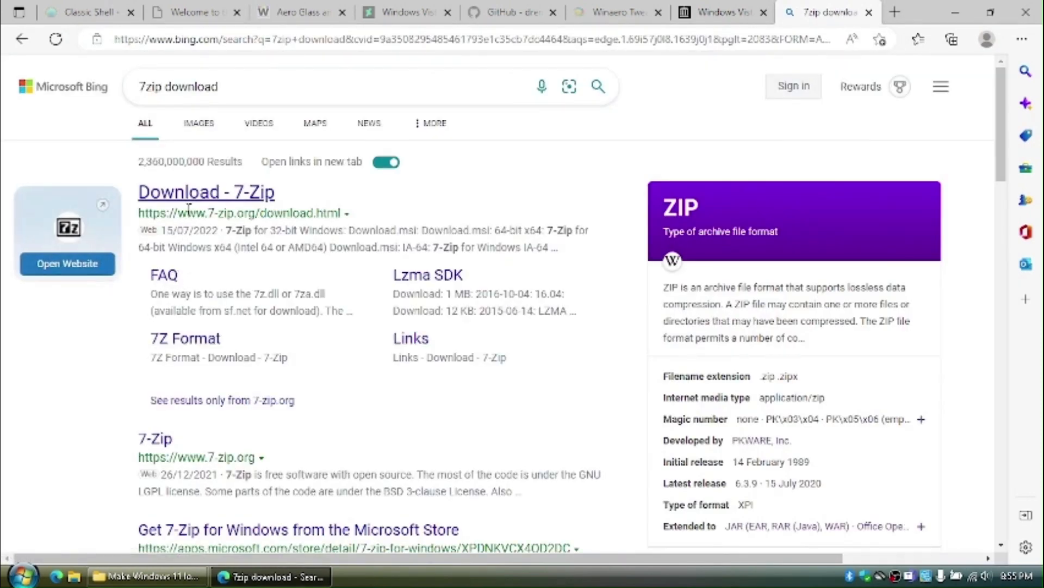
{"action": "left_click", "coordinate": [191, 197]}
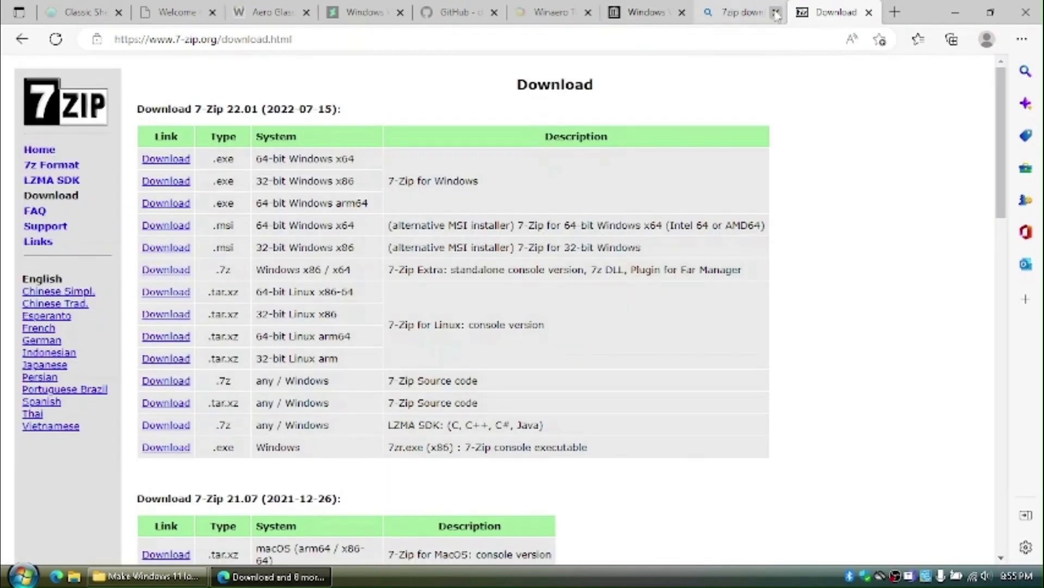
{"action": "left_click", "coordinate": [776, 13]}
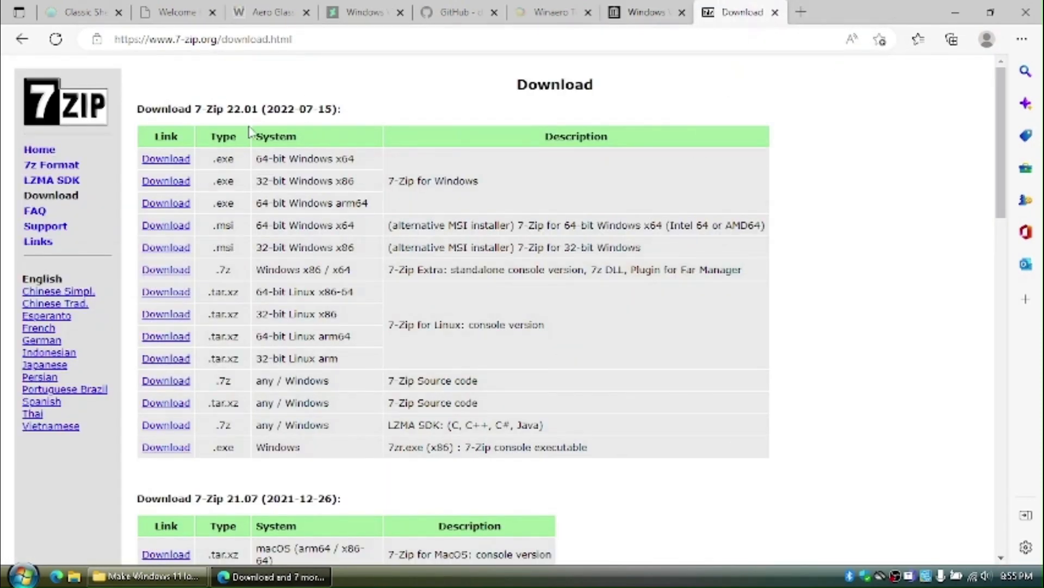
Step: Download the 64-bit Windows x64 .exe of 7-Zip 22.01 and install it in C:\Program Files\7-Zip\
{"action": "left_click", "coordinate": [179, 164]}
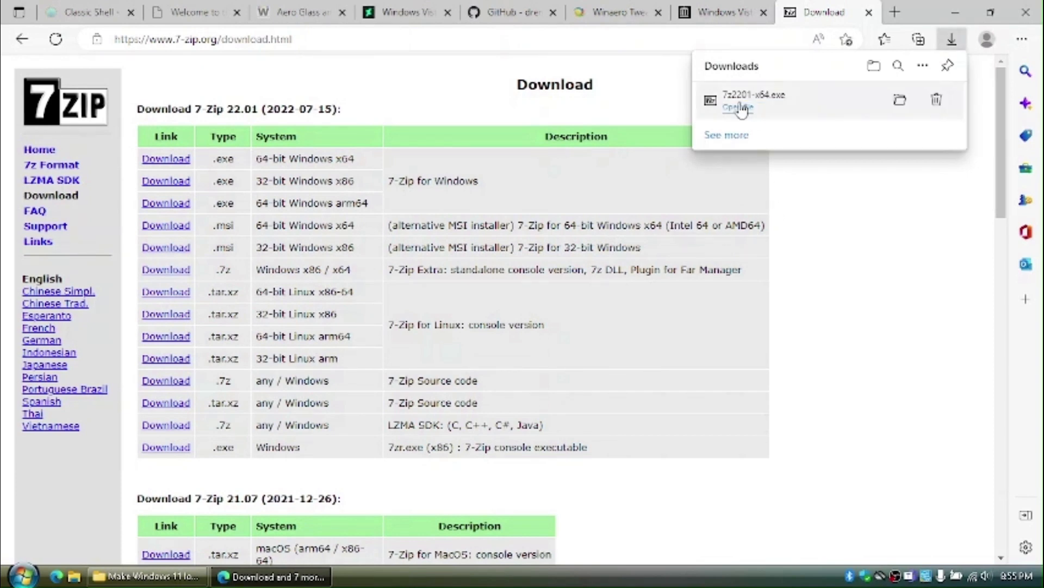
{"action": "left_click", "coordinate": [737, 106]}
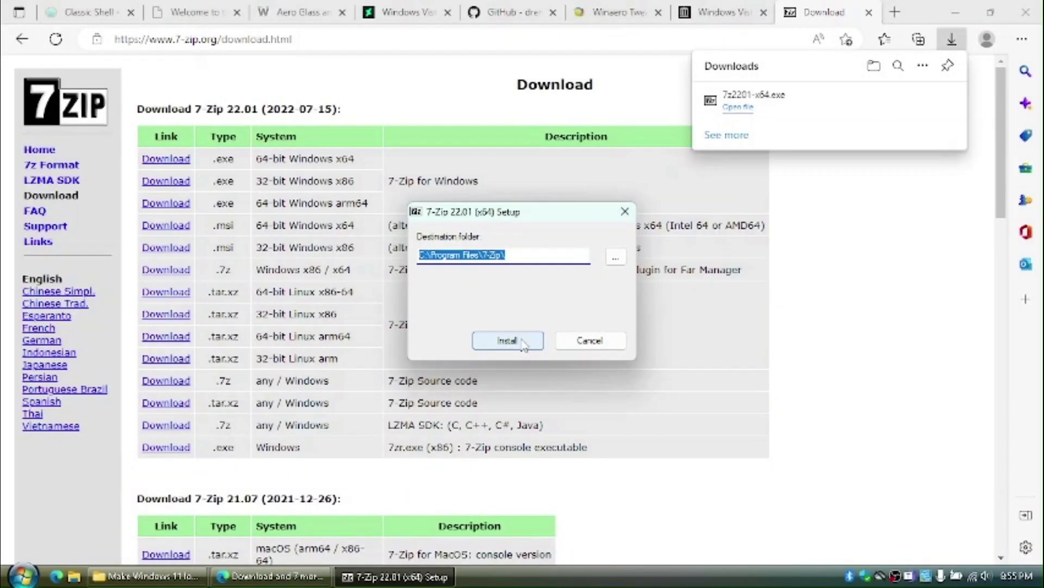
{"action": "left_click", "coordinate": [511, 342]}
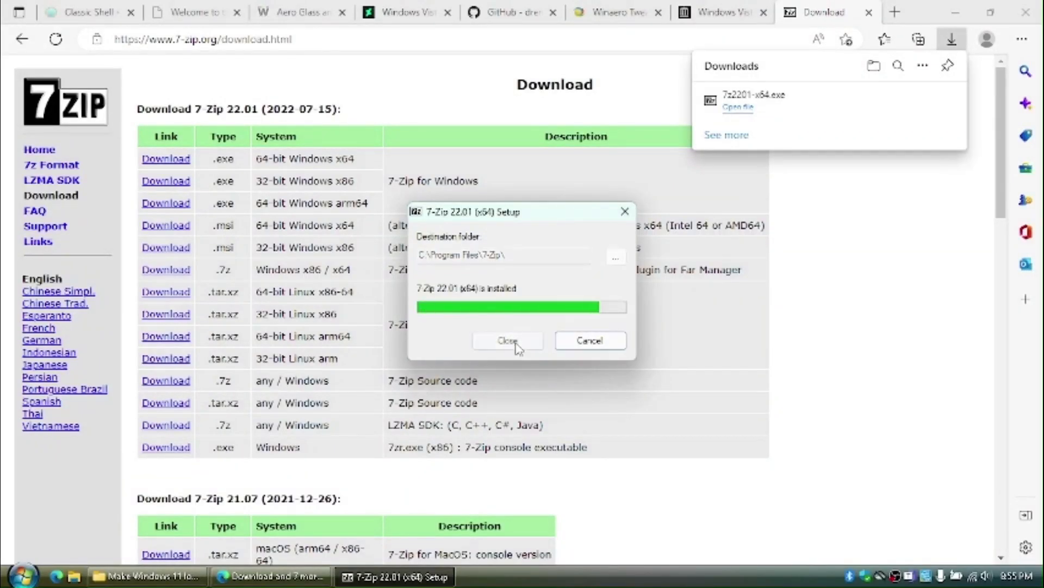
{"action": "left_click", "coordinate": [515, 343]}
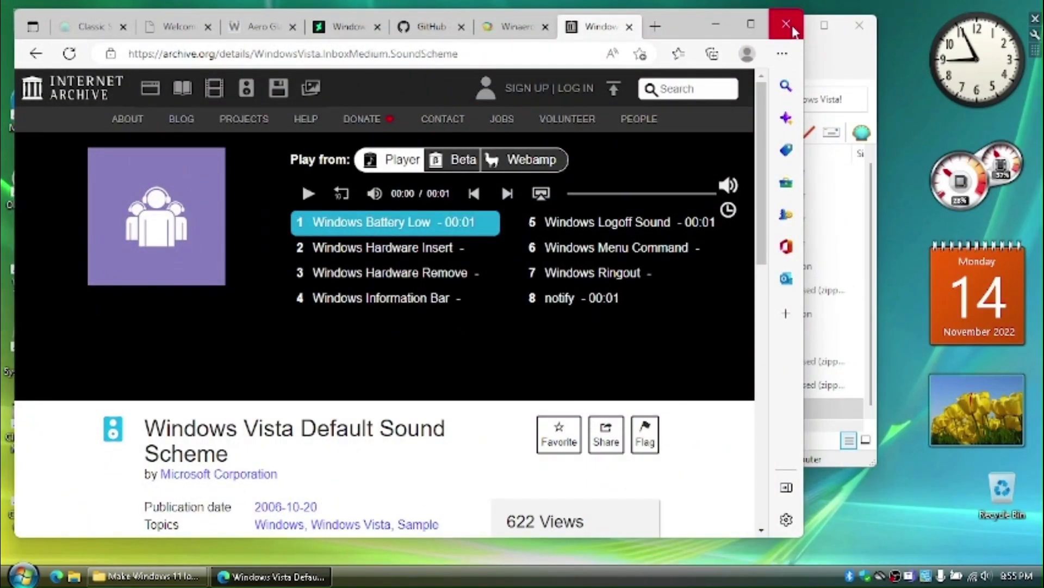
Step: Close the browser and extract the Vista cursor pack RAR with 7-Zip into its own folder
{"action": "left_click", "coordinate": [783, 24]}
{"action": "right_click", "coordinate": [574, 408]}
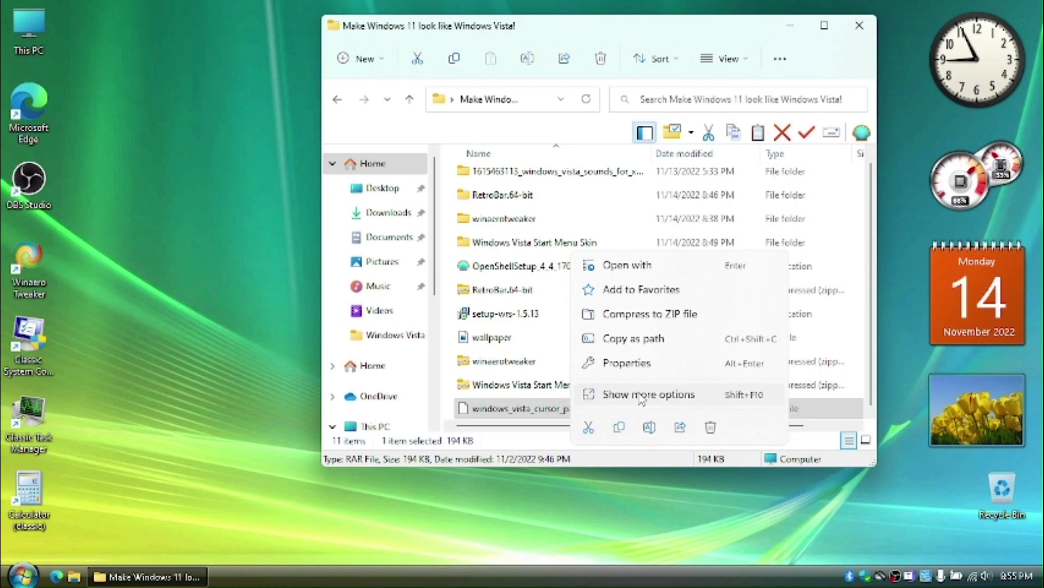
{"action": "left_click", "coordinate": [640, 395]}
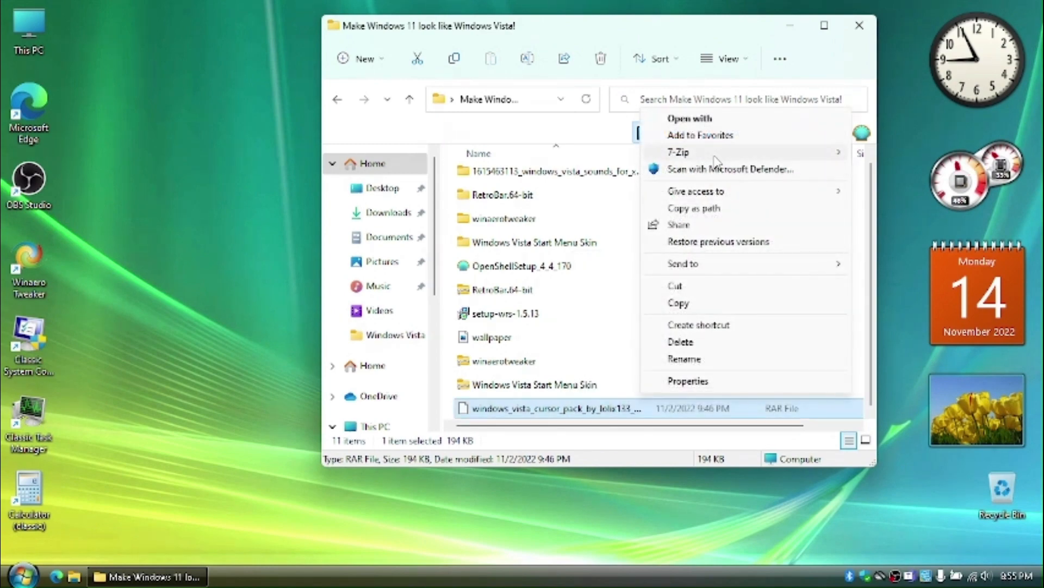
{"action": "mouse_move", "coordinate": [708, 153]}
{"action": "left_click", "coordinate": [470, 220]}
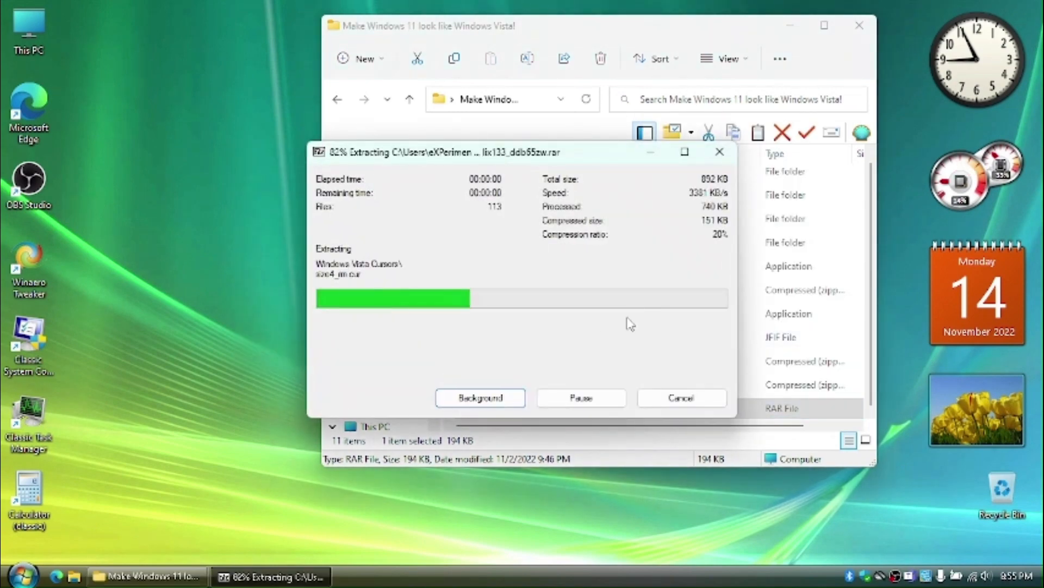
Step: Open the Windows Vista Cursors folder inside the extracted cursor pack and move its window to free desktop space
{"action": "double_click", "coordinate": [586, 278]}
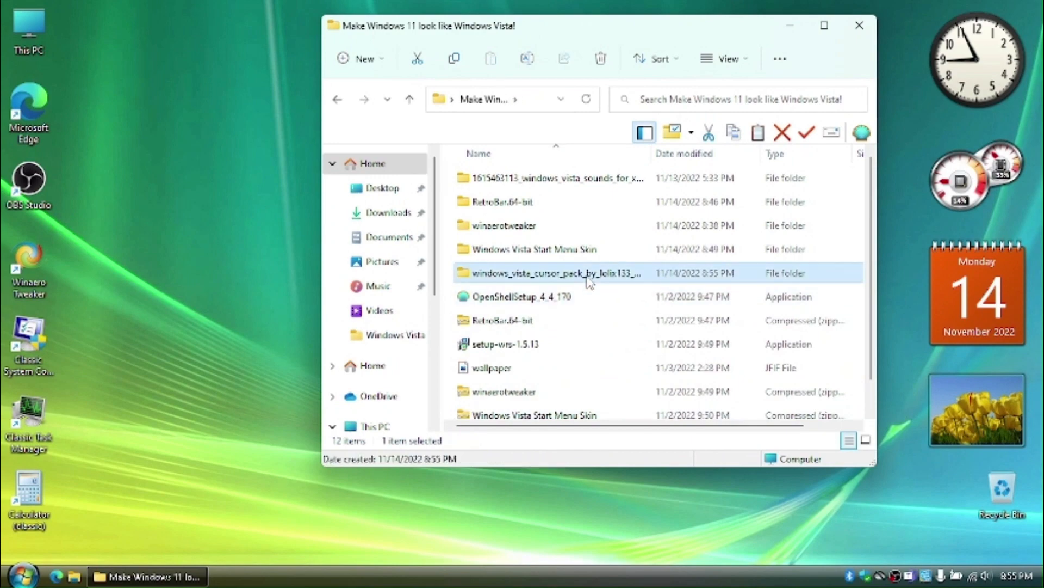
{"action": "double_click", "coordinate": [566, 179]}
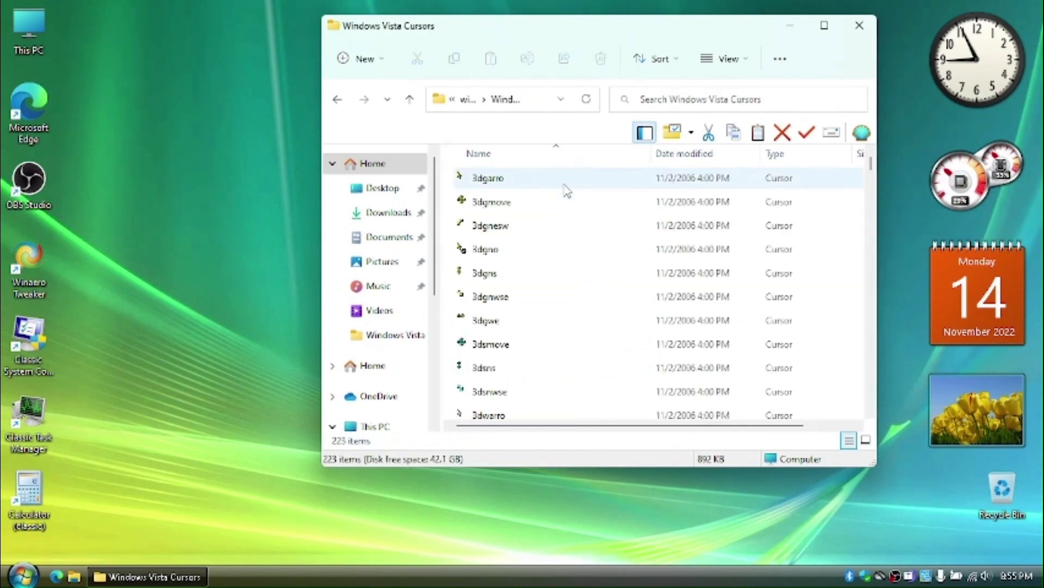
{"action": "left_click_drag", "start_coordinate": [677, 32], "coordinate": [832, 43]}
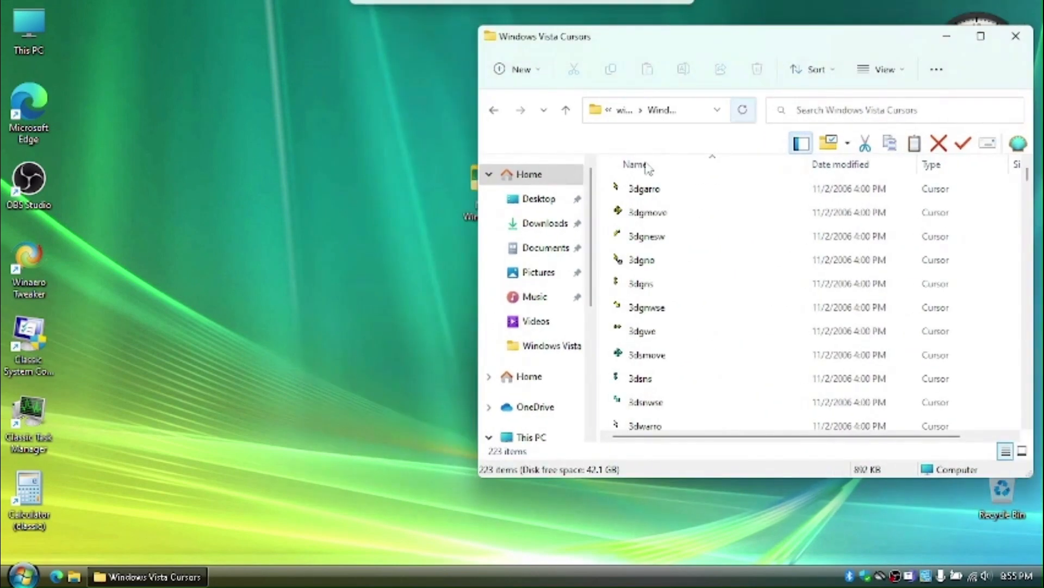
Step: Open the mouse cursor properties from the Themes personalization settings and minimize the Settings window
{"action": "right_click", "coordinate": [316, 258]}
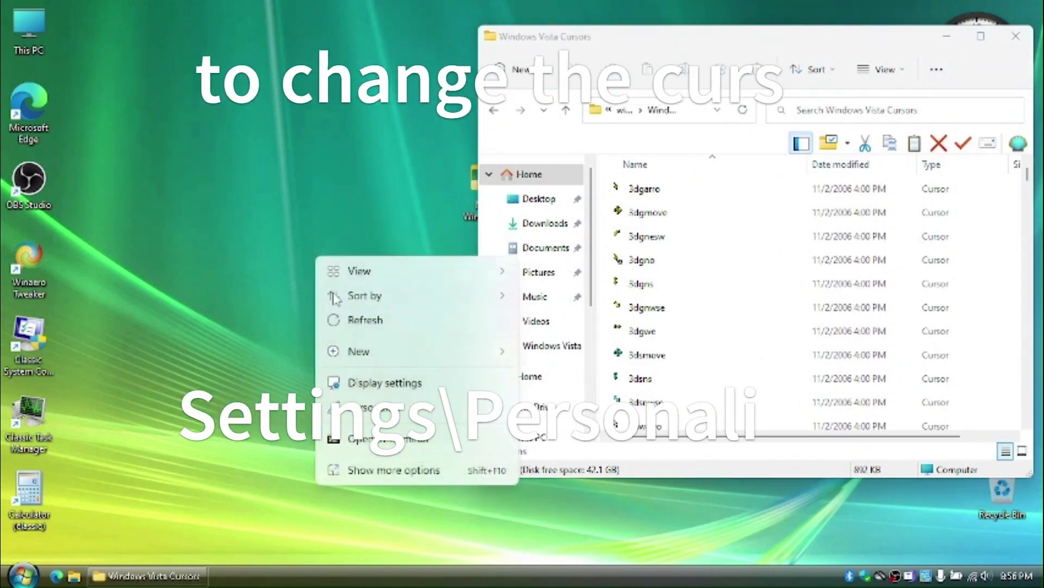
{"action": "left_click", "coordinate": [373, 408]}
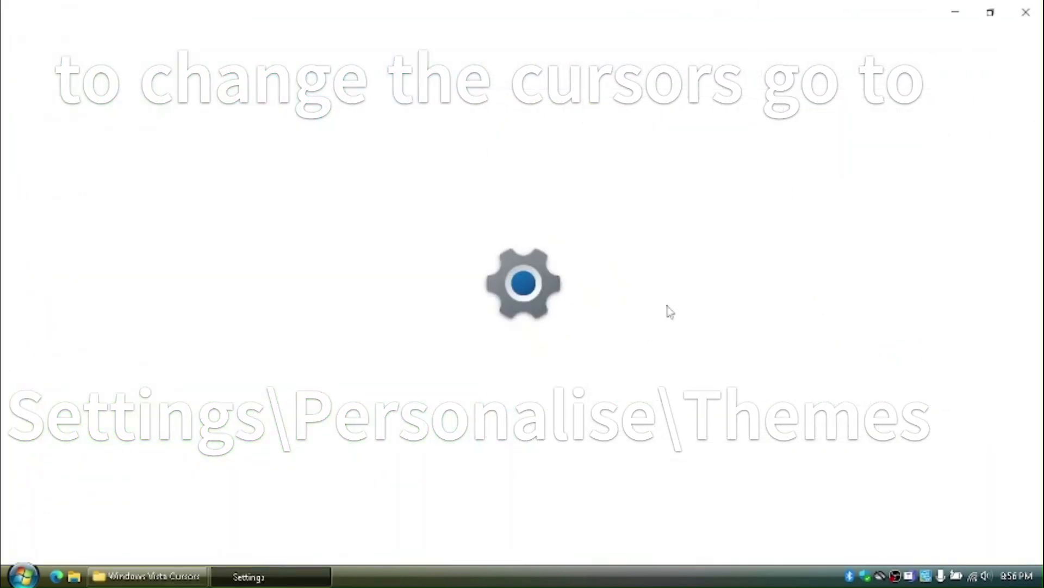
{"action": "scroll", "coordinate": [526, 267], "scroll_direction": "down", "scroll_amount": 3}
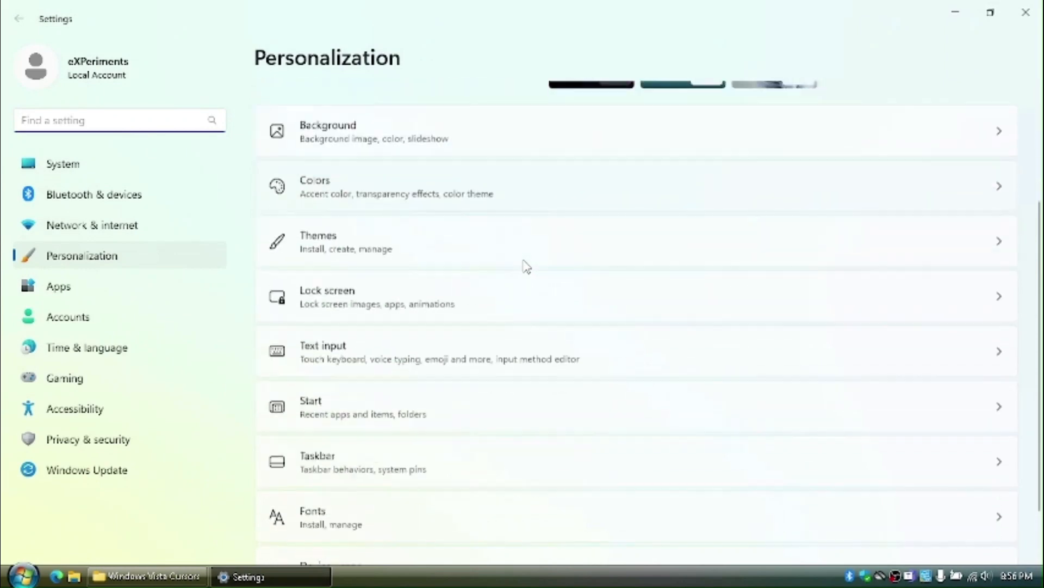
{"action": "scroll", "coordinate": [523, 264], "scroll_direction": "down", "scroll_amount": 1}
{"action": "scroll", "coordinate": [530, 261], "scroll_direction": "up", "scroll_amount": 4}
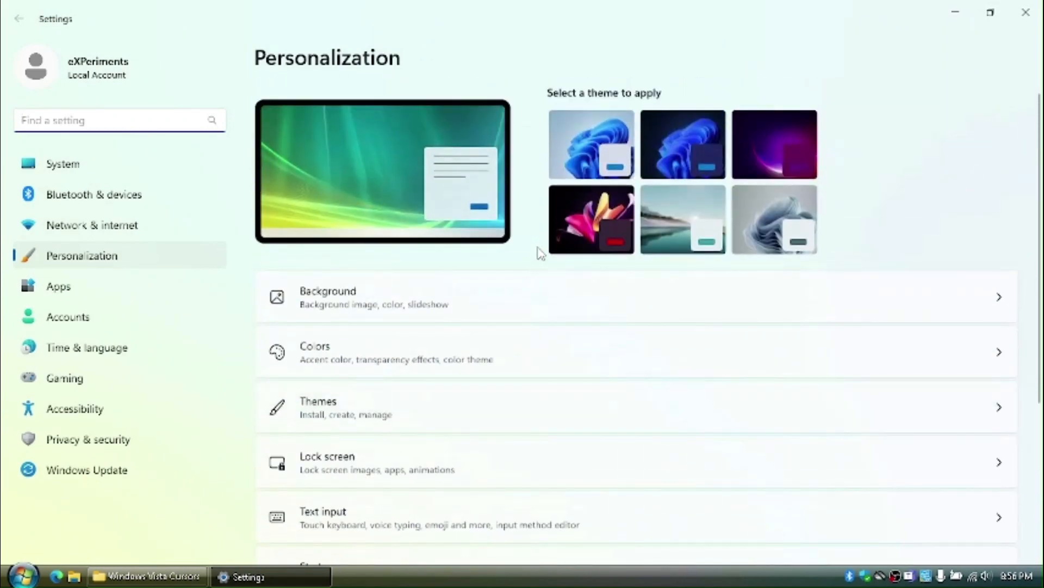
{"action": "scroll", "coordinate": [541, 249], "scroll_direction": "down", "scroll_amount": 1}
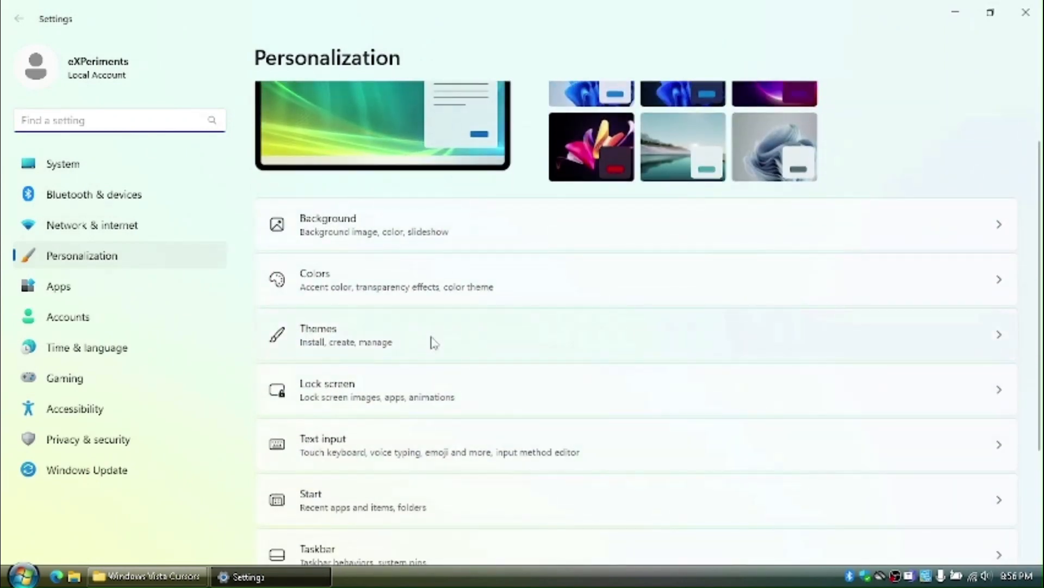
{"action": "left_click", "coordinate": [434, 342]}
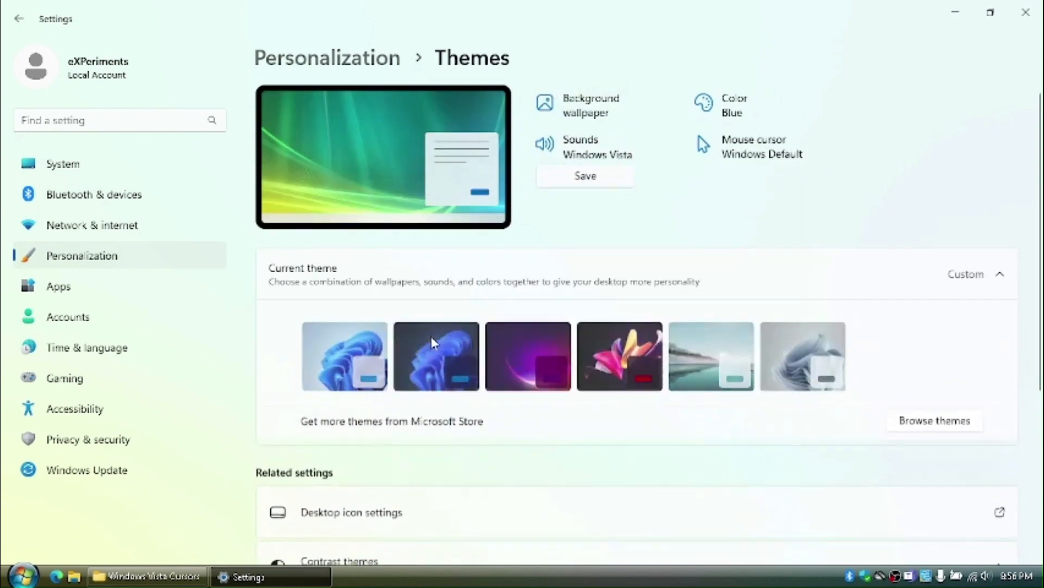
{"action": "left_click", "coordinate": [743, 146]}
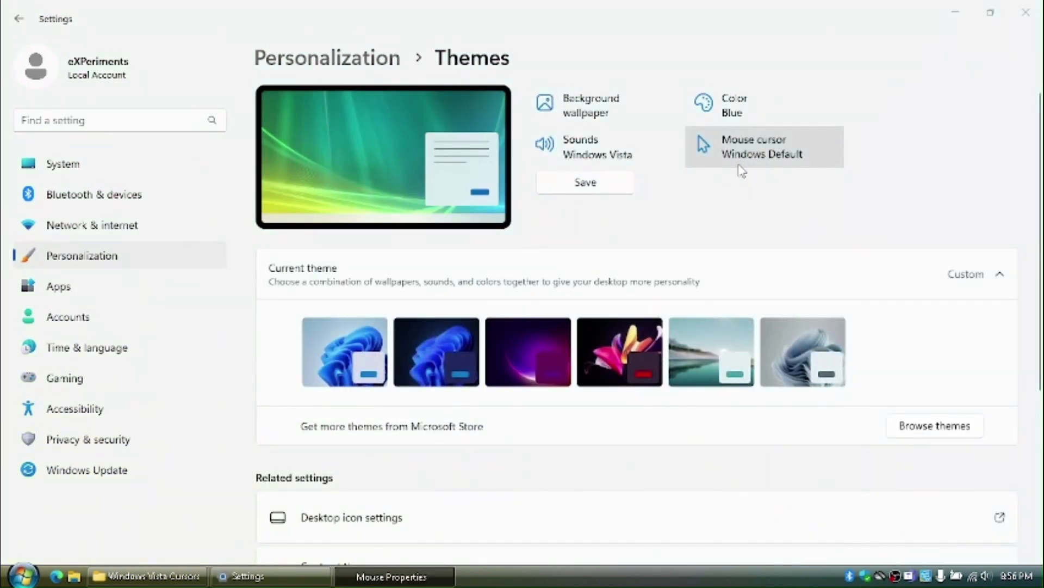
{"action": "left_click", "coordinate": [958, 13]}
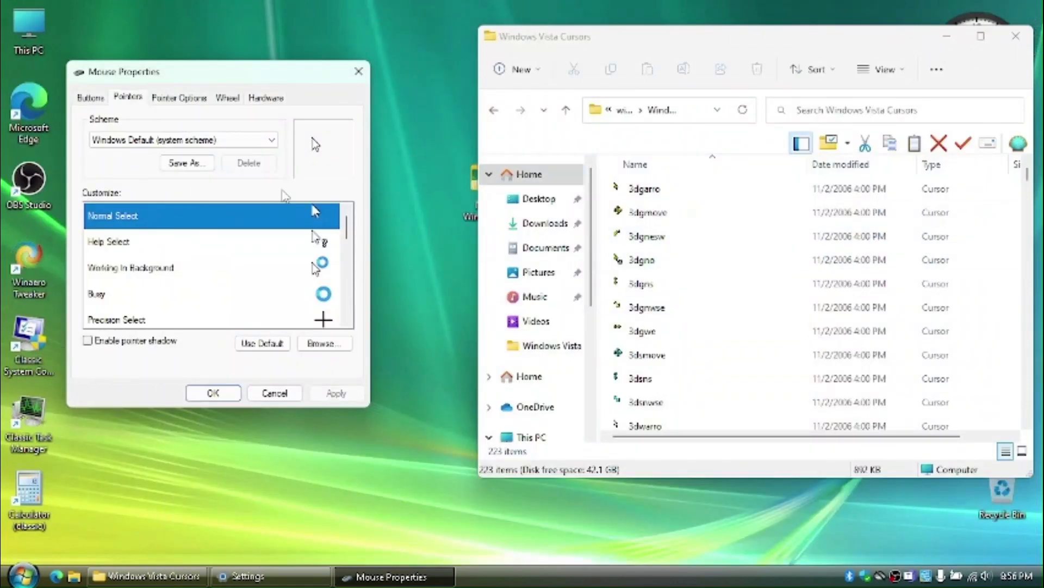
Step: Browse for a replacement Working In Background pointer and open the Windows Vista Cursors folder in the extracted cursor pack
{"action": "left_click", "coordinate": [211, 269]}
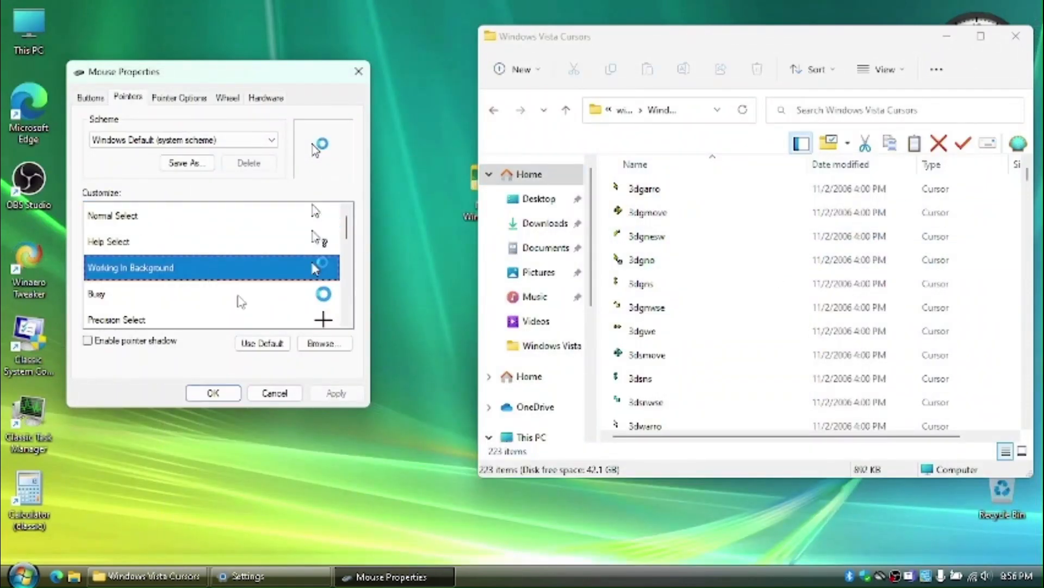
{"action": "left_click", "coordinate": [322, 346]}
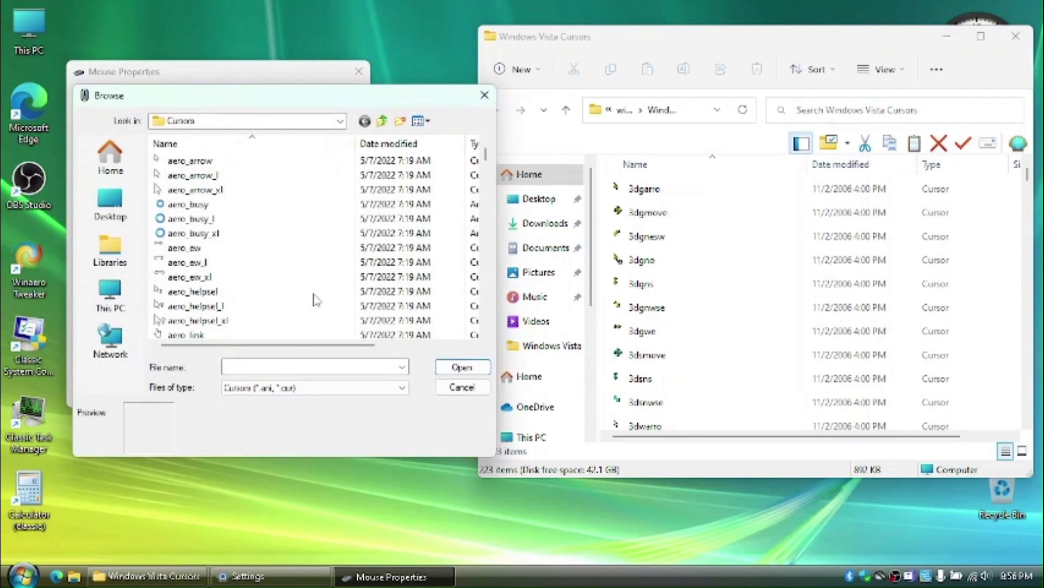
{"action": "left_click", "coordinate": [686, 112]}
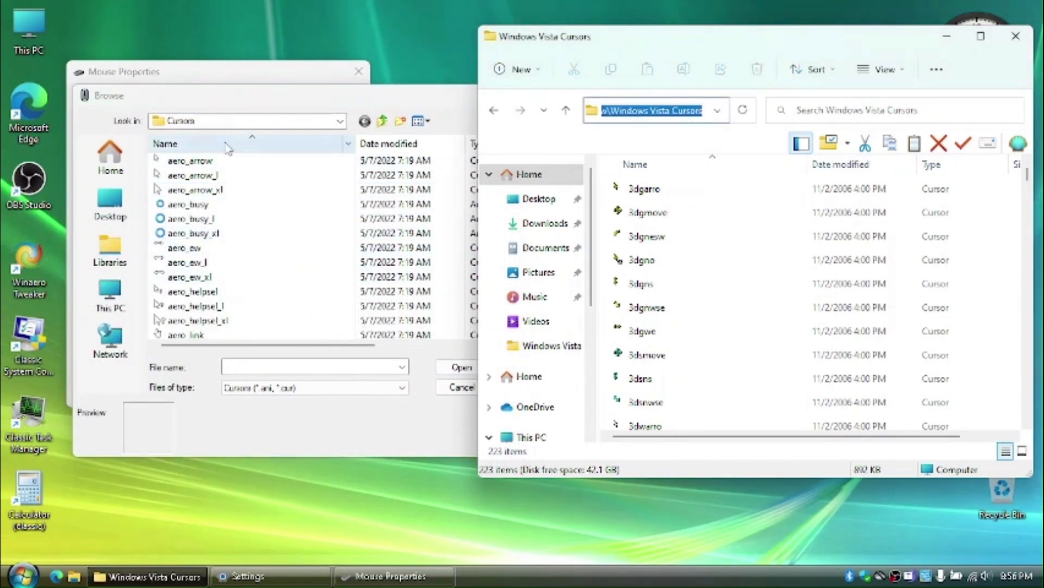
{"action": "left_click", "coordinate": [110, 295]}
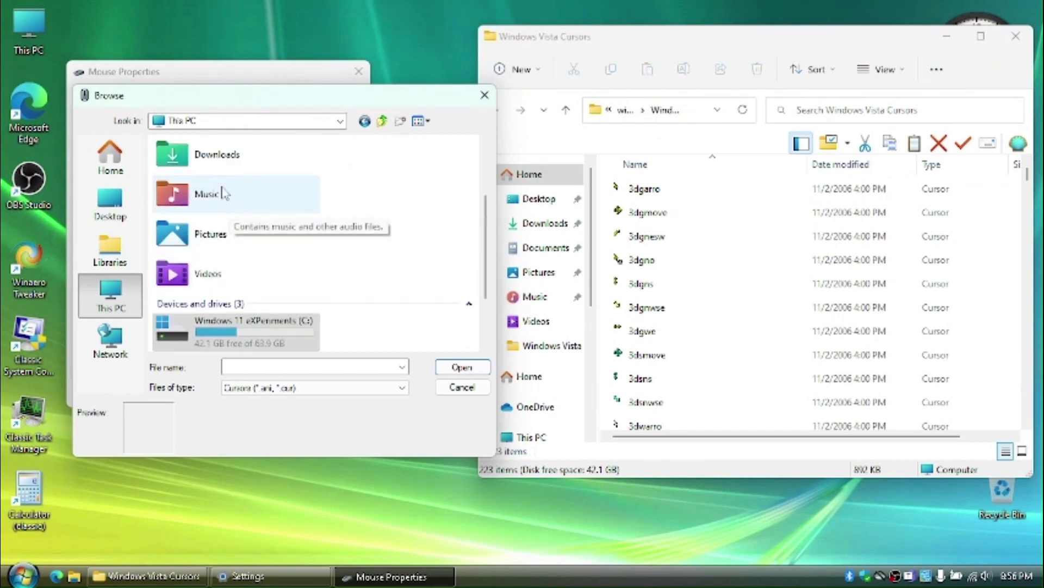
{"action": "scroll", "coordinate": [223, 196], "scroll_direction": "up", "scroll_amount": 3}
{"action": "double_click", "coordinate": [230, 191]}
{"action": "double_click", "coordinate": [233, 162]}
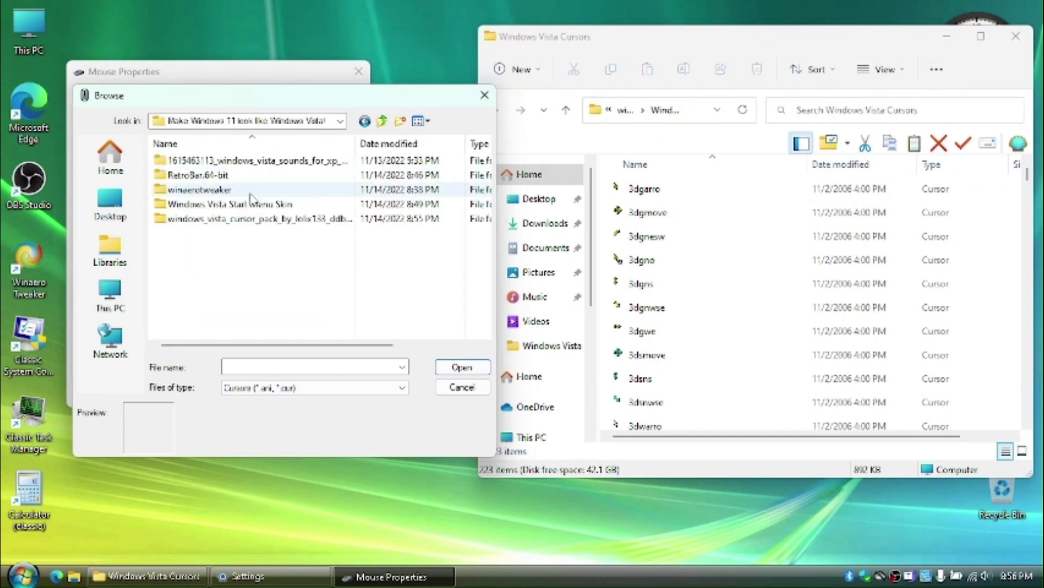
{"action": "double_click", "coordinate": [256, 220]}
{"action": "double_click", "coordinate": [238, 162]}
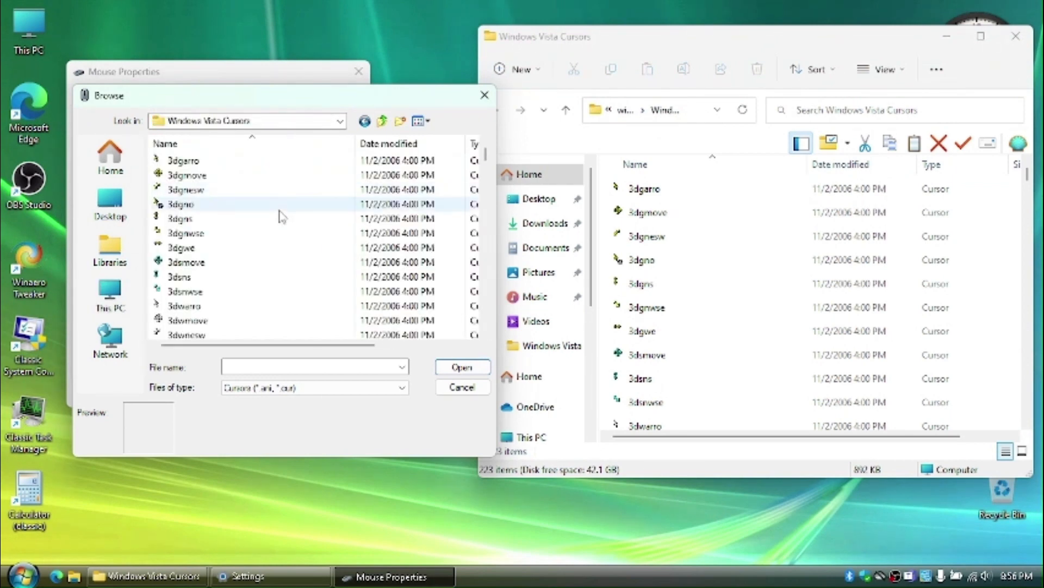
Step: Assign the Vista animated ring cursors from the pack to the Working In Background and Busy pointers
{"action": "scroll", "coordinate": [287, 235], "scroll_direction": "down", "scroll_amount": 5}
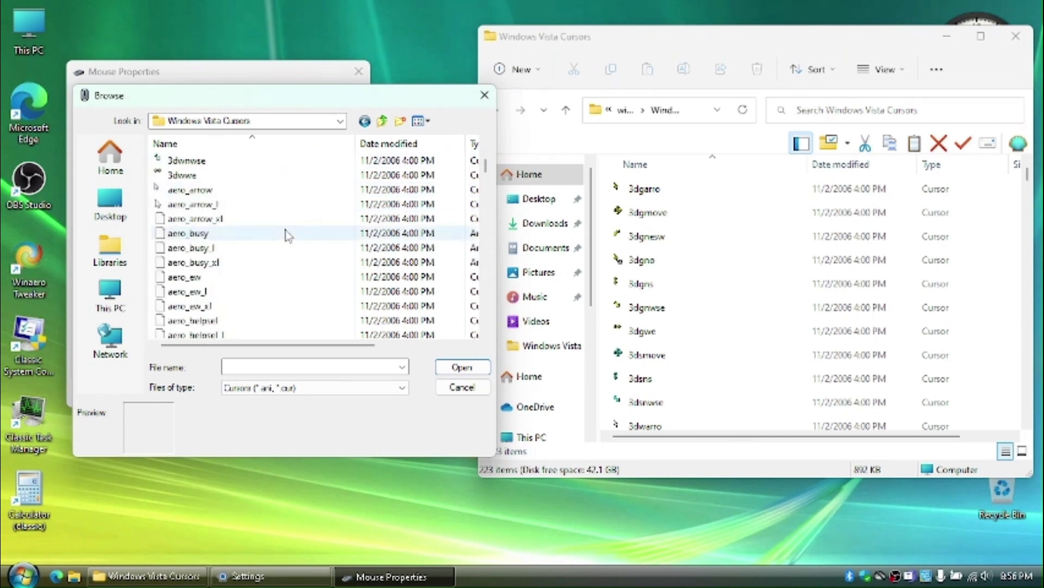
{"action": "scroll", "coordinate": [288, 235], "scroll_direction": "down", "scroll_amount": 4}
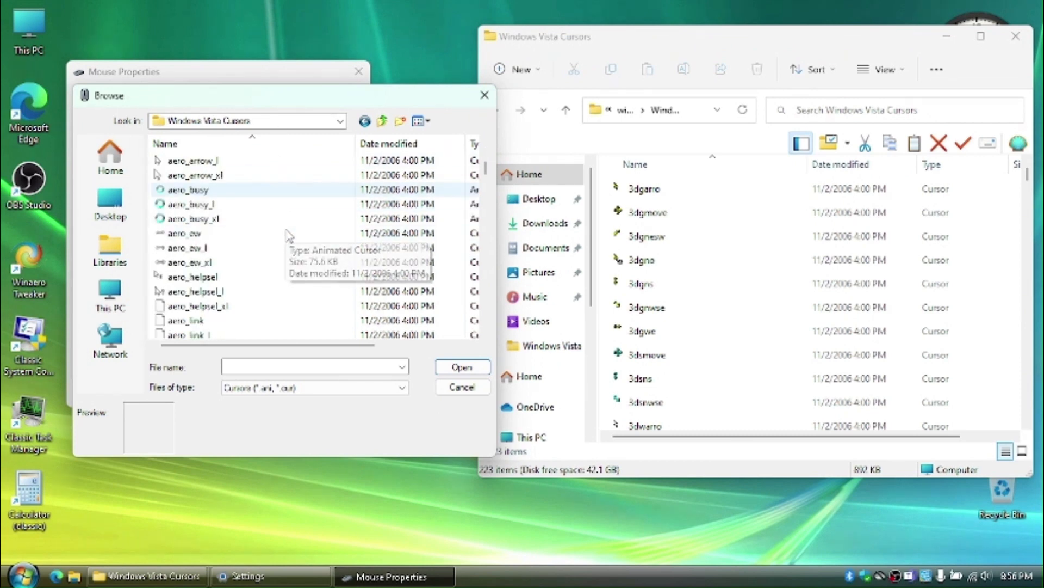
{"action": "scroll", "coordinate": [250, 244], "scroll_direction": "down", "scroll_amount": 7}
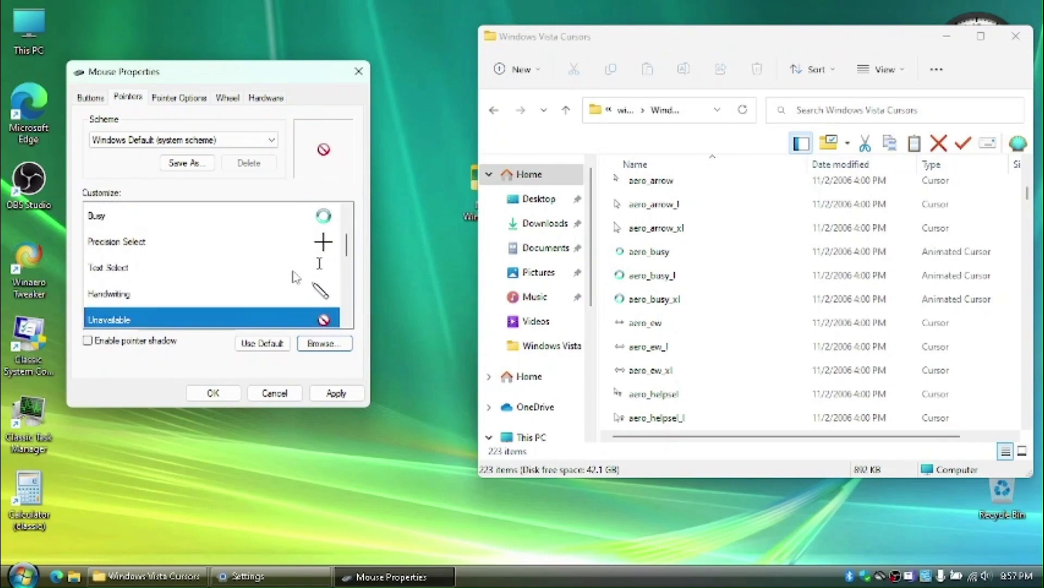
{"action": "scroll", "coordinate": [303, 270], "scroll_direction": "down", "scroll_amount": 2}
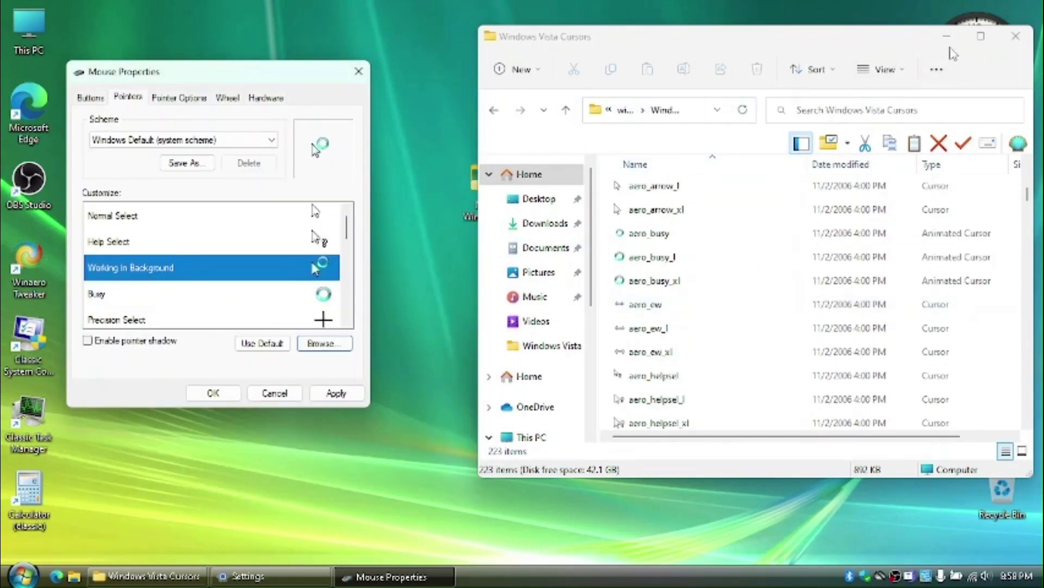
Step: Minimize the cursor folder, save the pointer scheme as "Windows Vista", apply it and close the mouse properties
{"action": "left_click", "coordinate": [947, 37]}
{"action": "left_click_drag", "start_coordinate": [243, 70], "coordinate": [309, 63]}
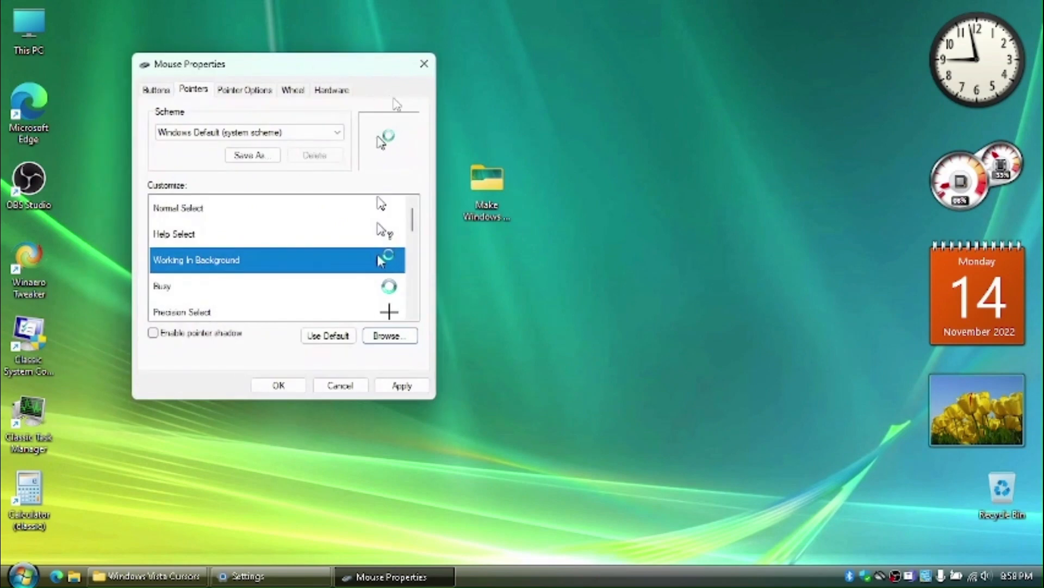
{"action": "left_click", "coordinate": [253, 156]}
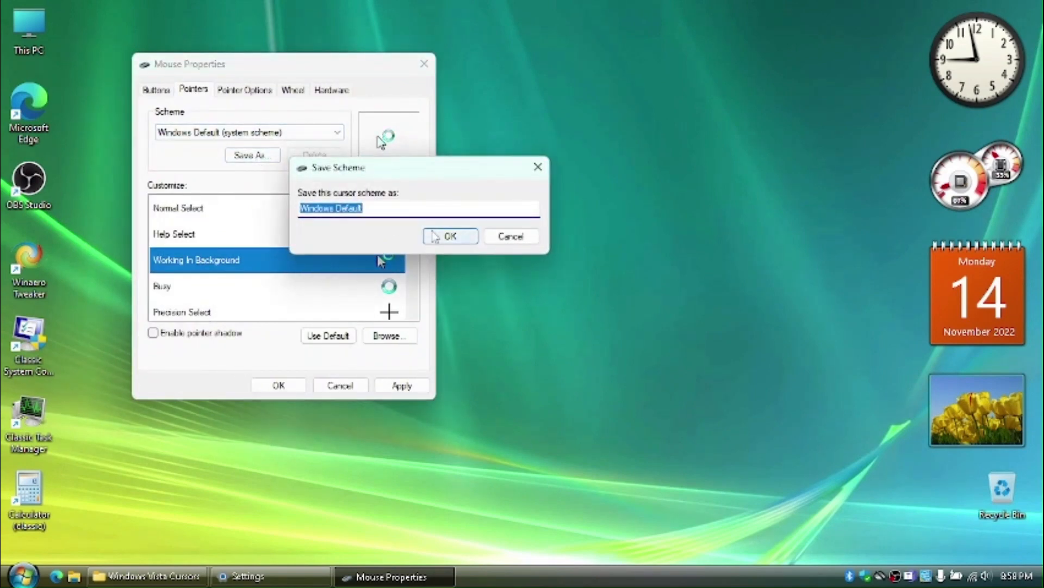
{"action": "type", "text": "Windows D"}
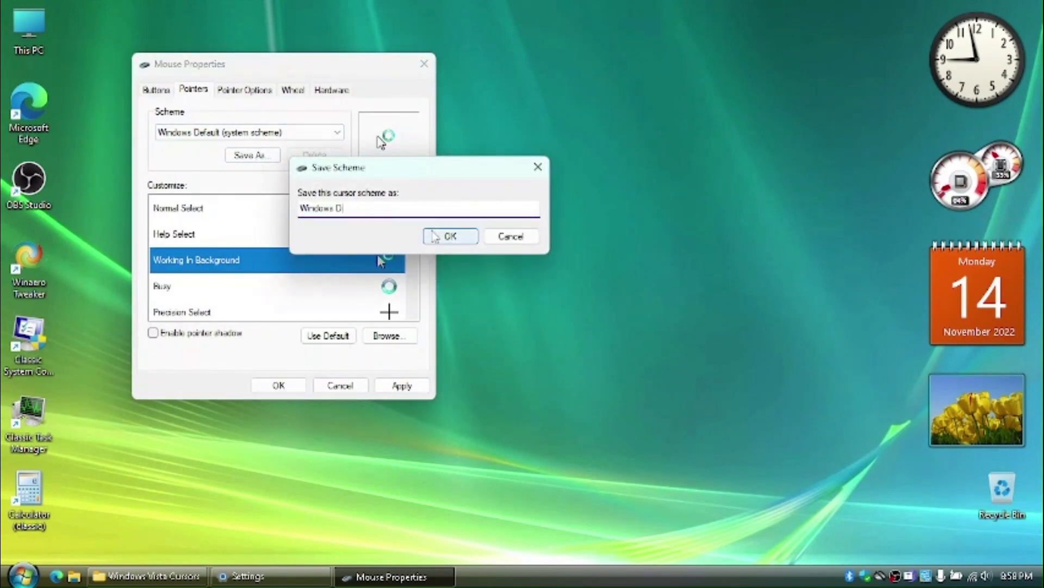
{"action": "key", "text": "BackSpace"}
{"action": "type", "text": "Vista"}
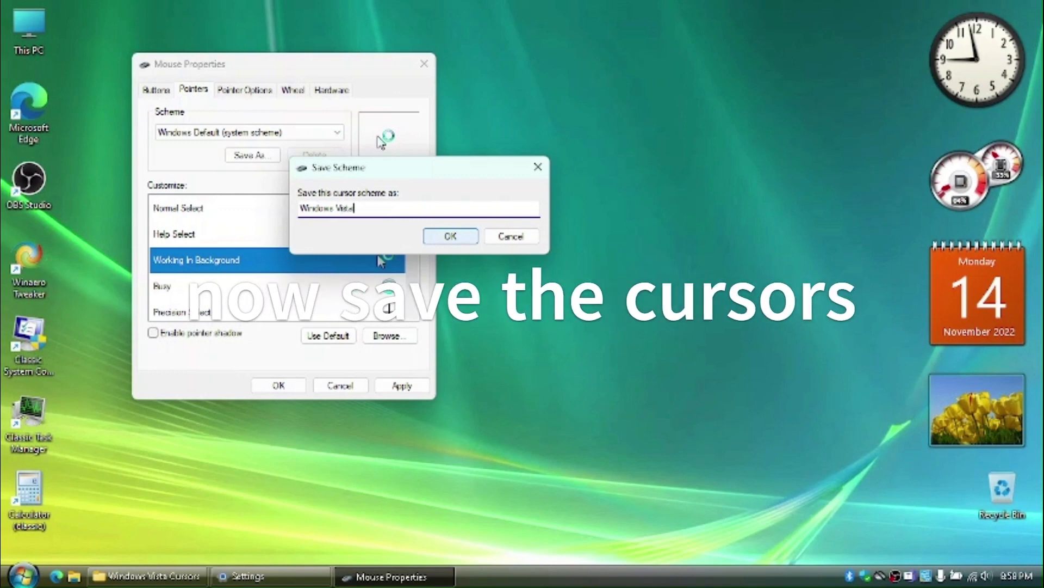
{"action": "left_click", "coordinate": [449, 235]}
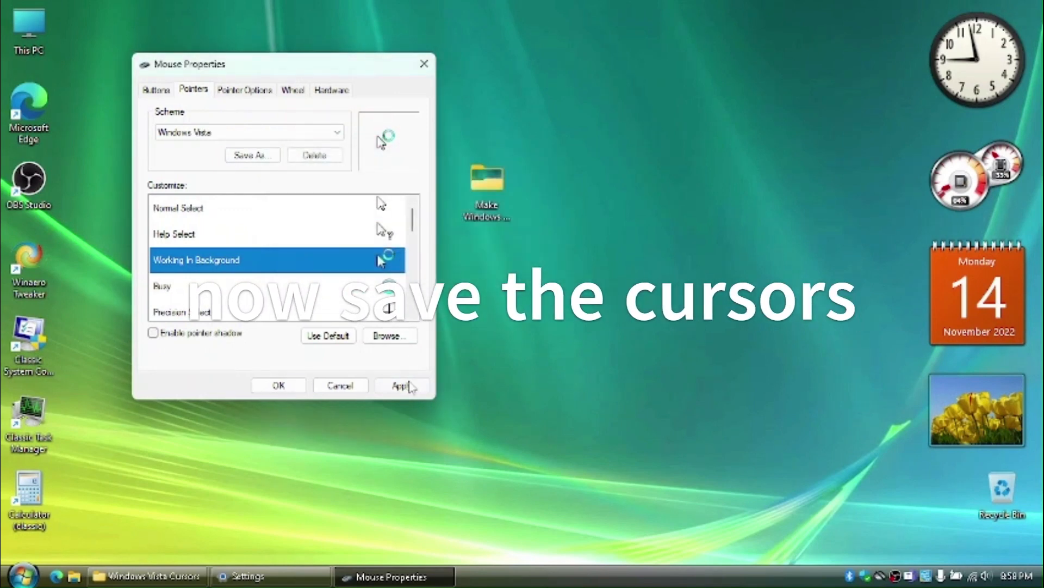
{"action": "left_click", "coordinate": [333, 388]}
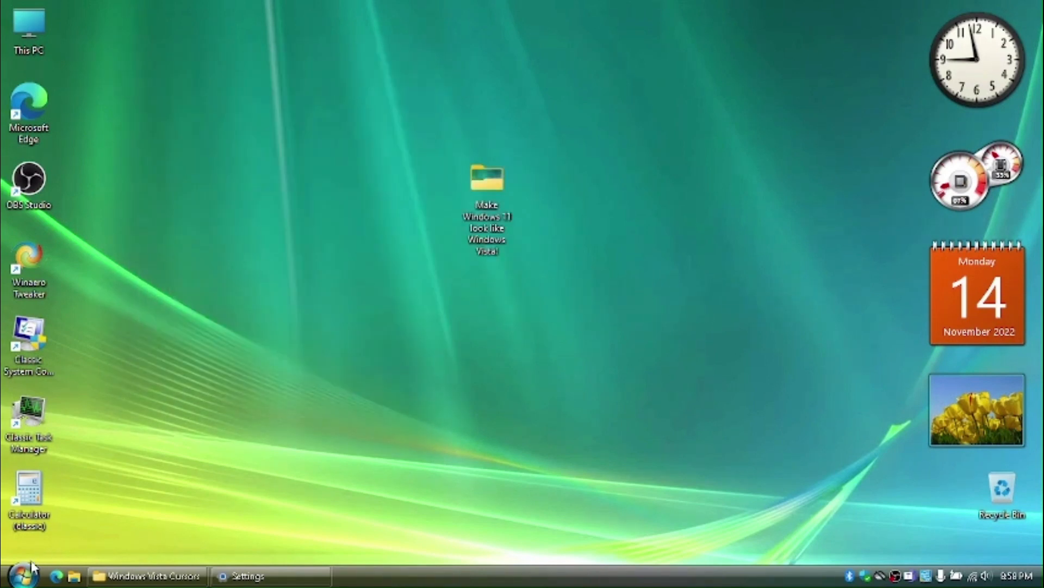
Step: Examine the finished Vista-style Start menu, the desktop selection rectangle and the applied cursors
{"action": "left_click", "coordinate": [33, 571]}
{"action": "left_click_drag", "start_coordinate": [679, 479], "coordinate": [389, 121]}
{"action": "left_click_drag", "start_coordinate": [815, 516], "coordinate": [370, 70]}
{"action": "left_click", "coordinate": [311, 65]}
{"action": "left_click", "coordinate": [21, 574]}
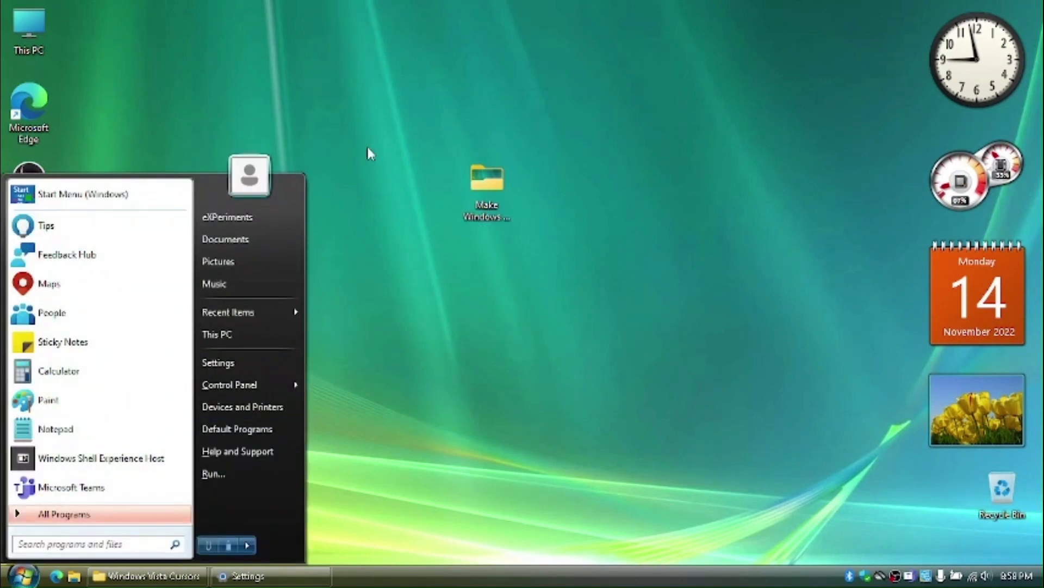
{"action": "left_click", "coordinate": [379, 340]}
{"action": "left_click_drag", "start_coordinate": [753, 455], "coordinate": [430, 154]}
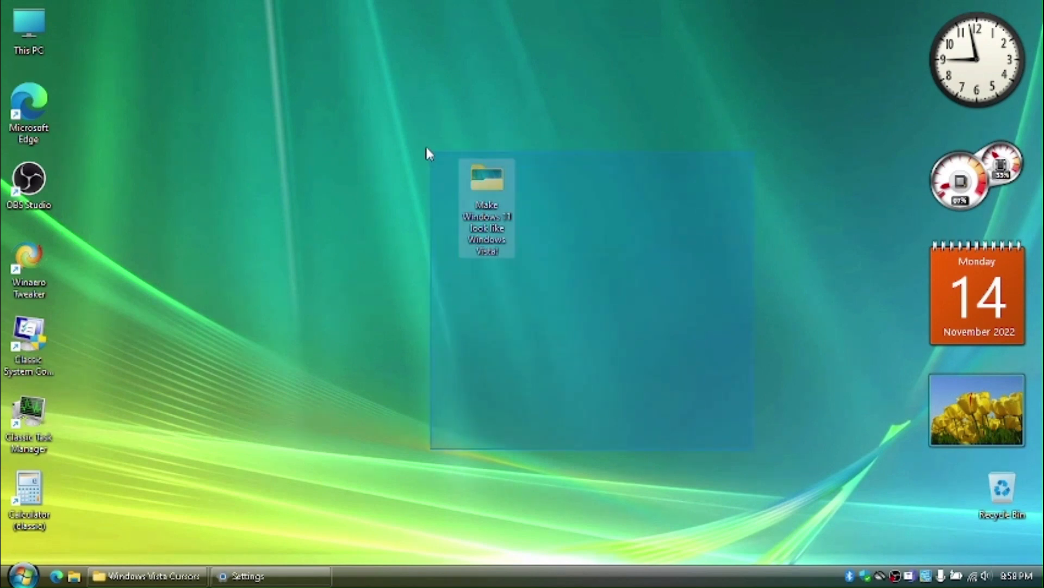
{"action": "left_click_drag", "start_coordinate": [366, 96], "coordinate": [574, 266]}
{"action": "left_click", "coordinate": [641, 314]}
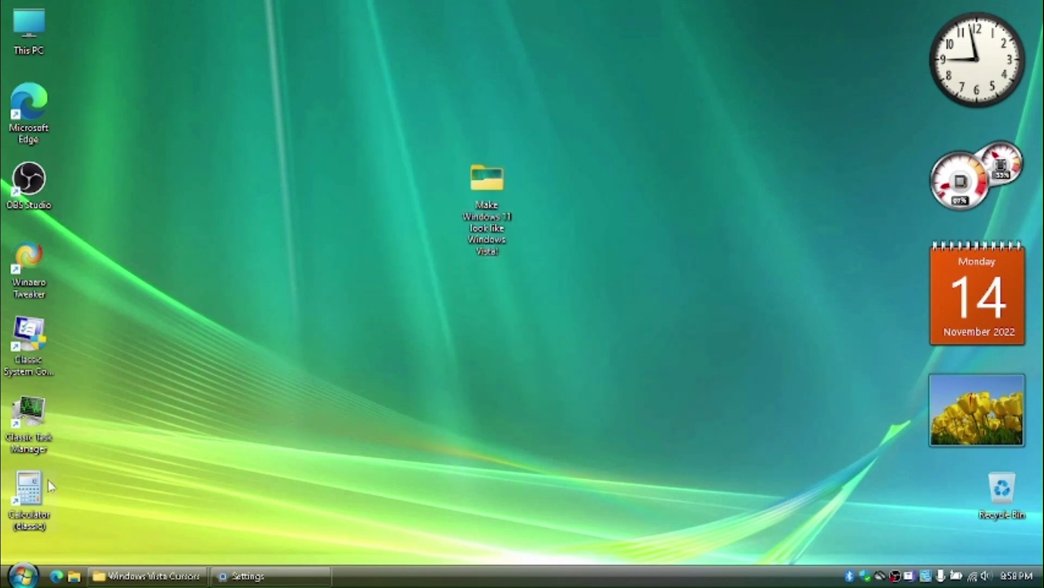
{"action": "key", "text": "super"}
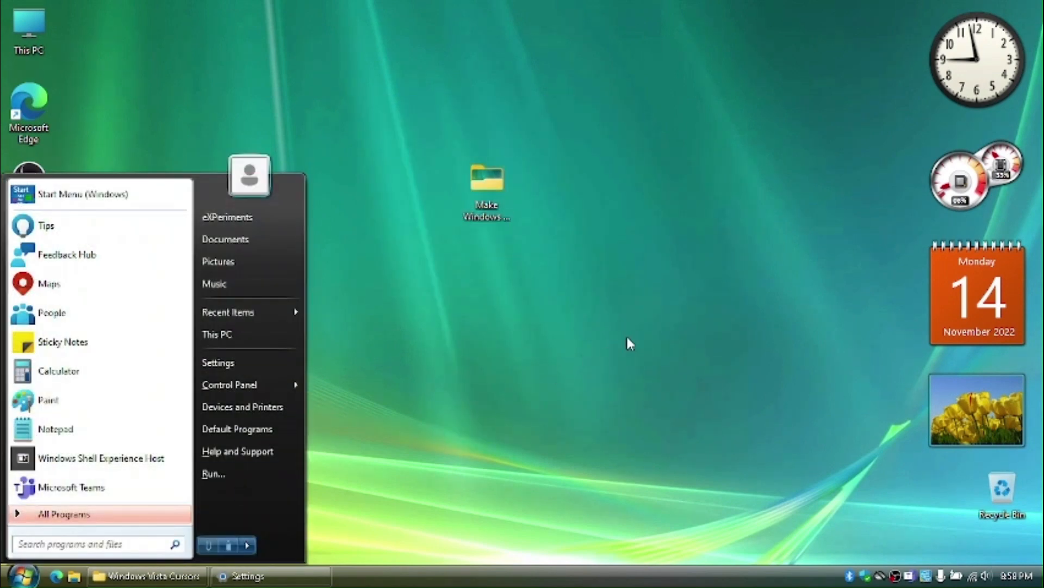
{"action": "key", "text": "super"}
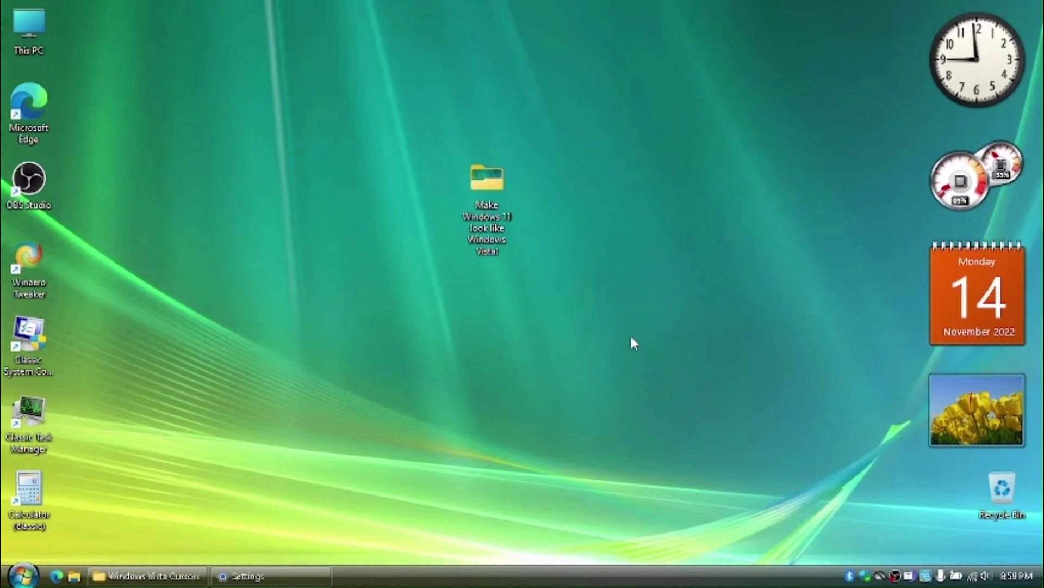
{"action": "left_click_drag", "start_coordinate": [688, 359], "coordinate": [367, 126]}
{"action": "left_click", "coordinate": [319, 56]}
{"action": "left_click", "coordinate": [23, 574]}
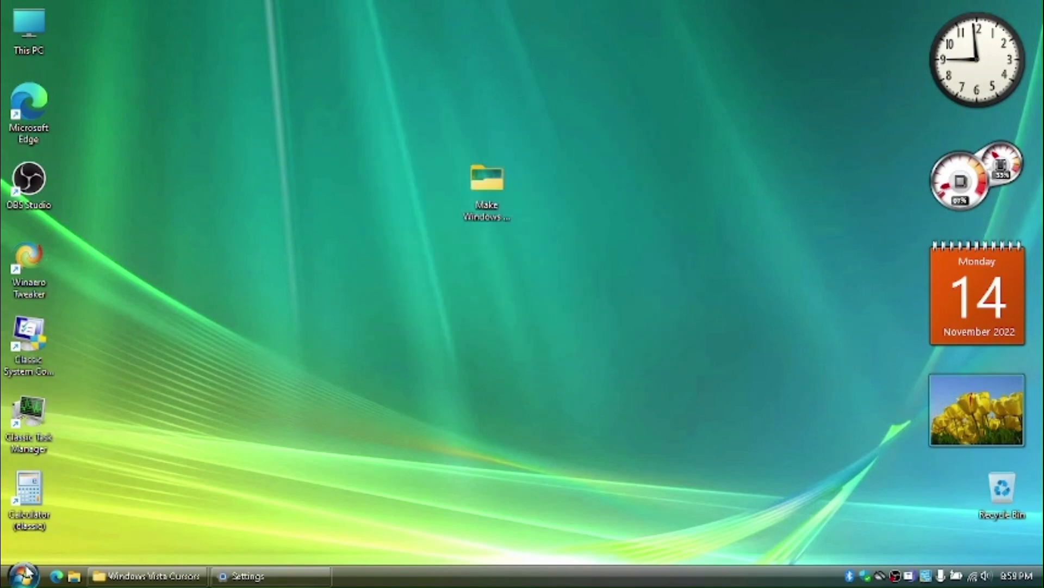
{"action": "left_click", "coordinate": [23, 574]}
Step: Restore the minimized Settings window and close it
{"action": "left_click", "coordinate": [249, 575]}
{"action": "left_click", "coordinate": [1031, 7]}
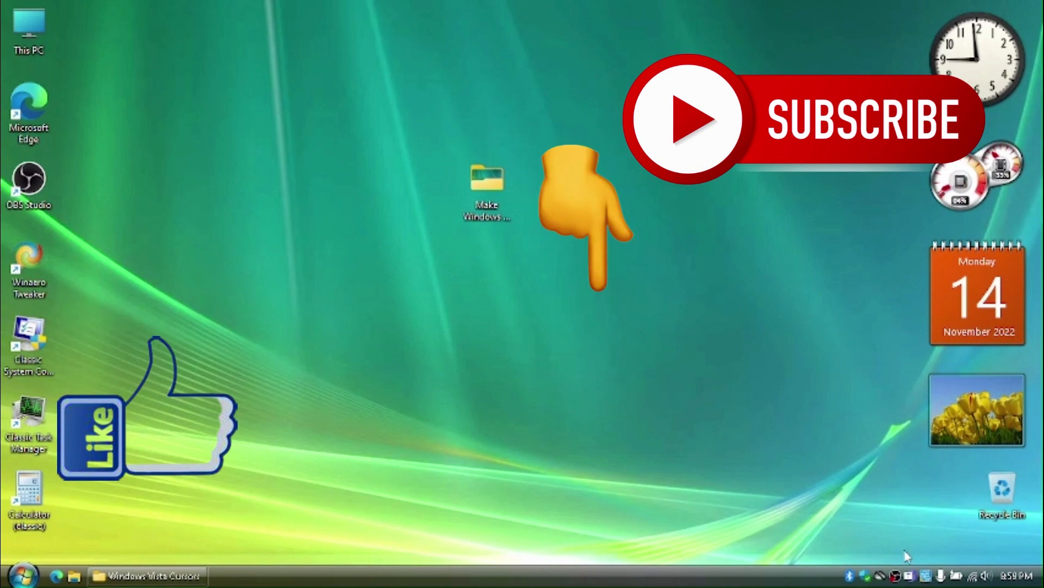
{"action": "right_click", "coordinate": [895, 575]}
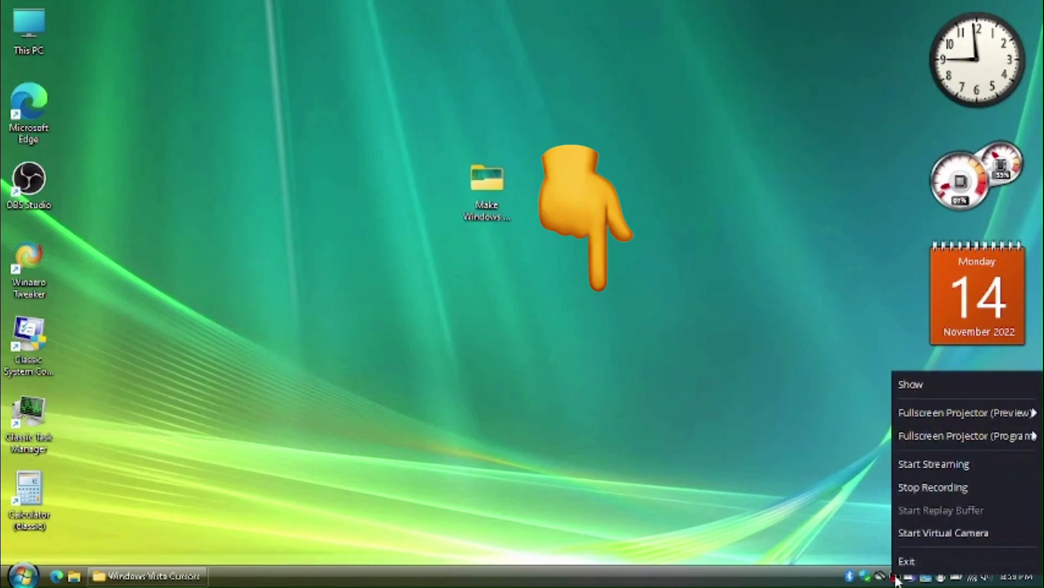